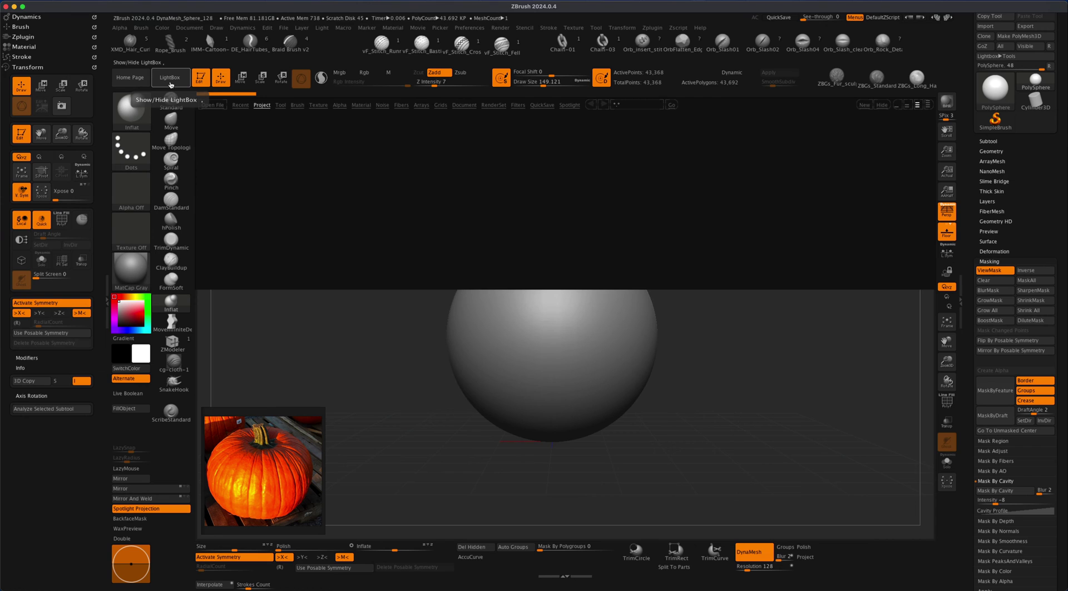
- Load the DynaMesh_Sphere_128 project as the starting sphere and turn off the perspective view
left_click(171, 81)
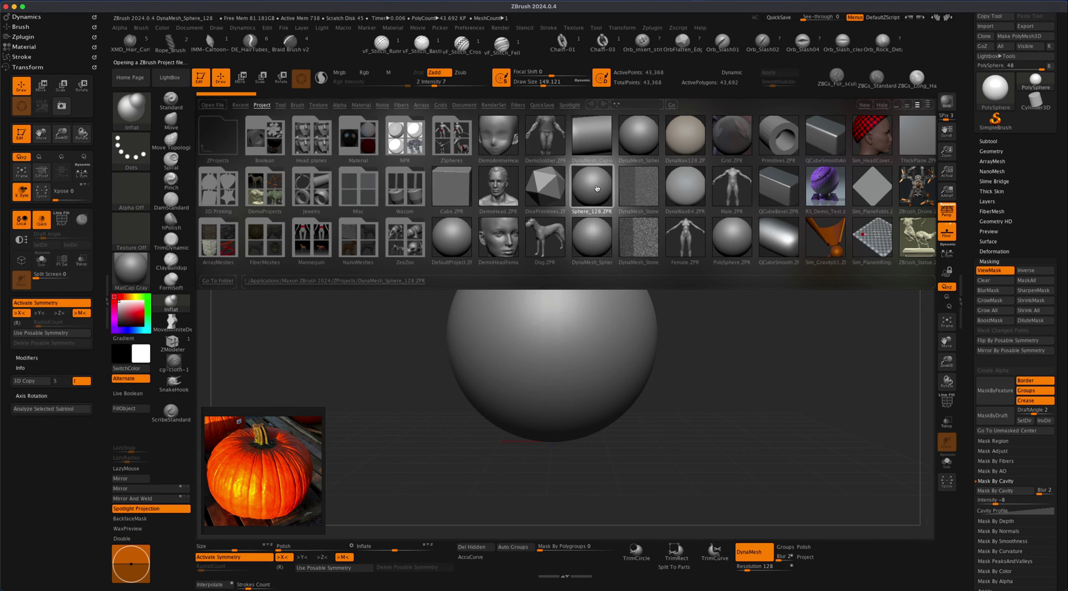
left_click(534, 211)
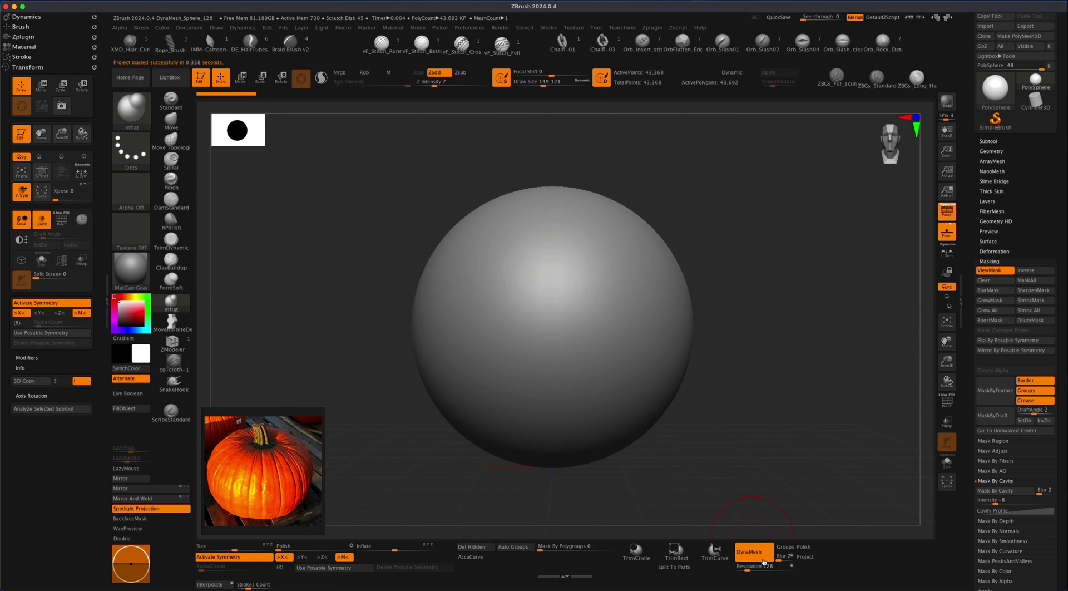
left_click_drag(744, 461, 745, 440, "alt")
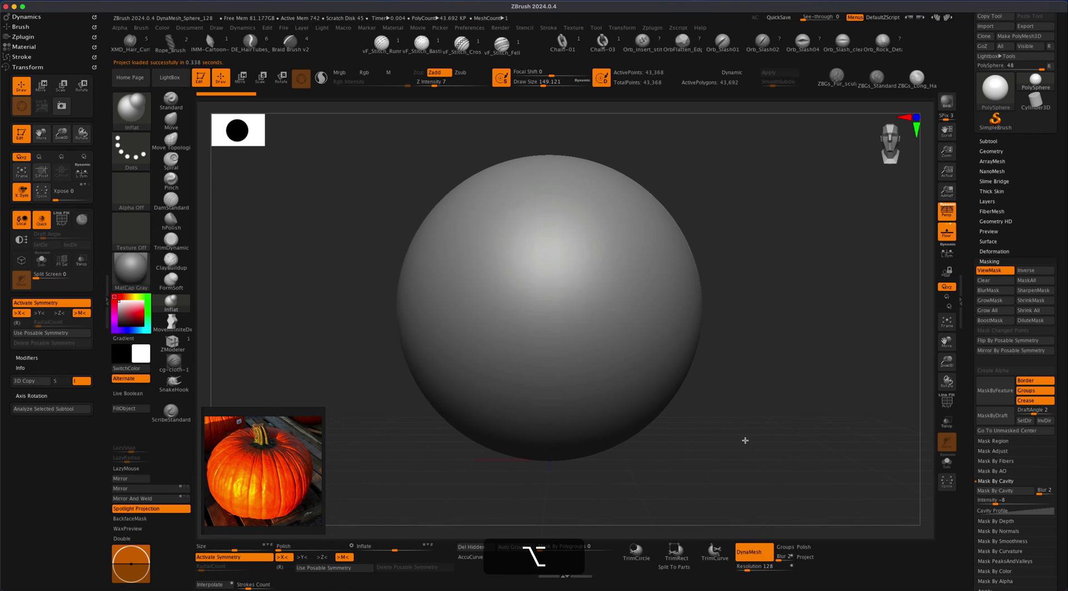
left_click(944, 215)
left_click_drag(773, 315, 773, 315, "shift")
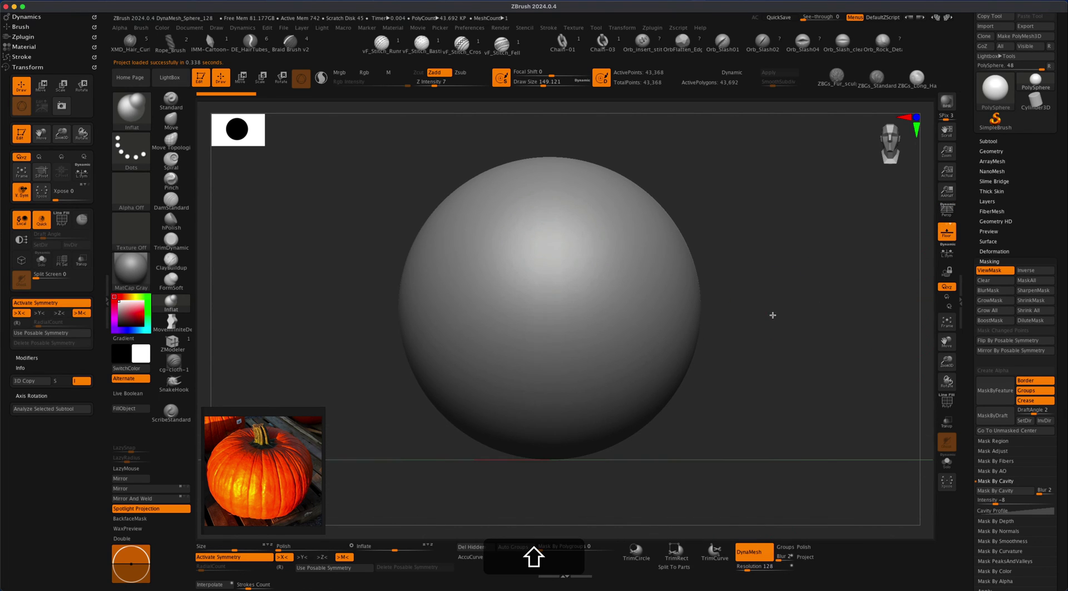
mouse_move(764, 354)
left_mouse_down("alt+shift")
mouse_move(766, 338)
mouse_move(764, 349)
left_mouse_up("alt+shift")
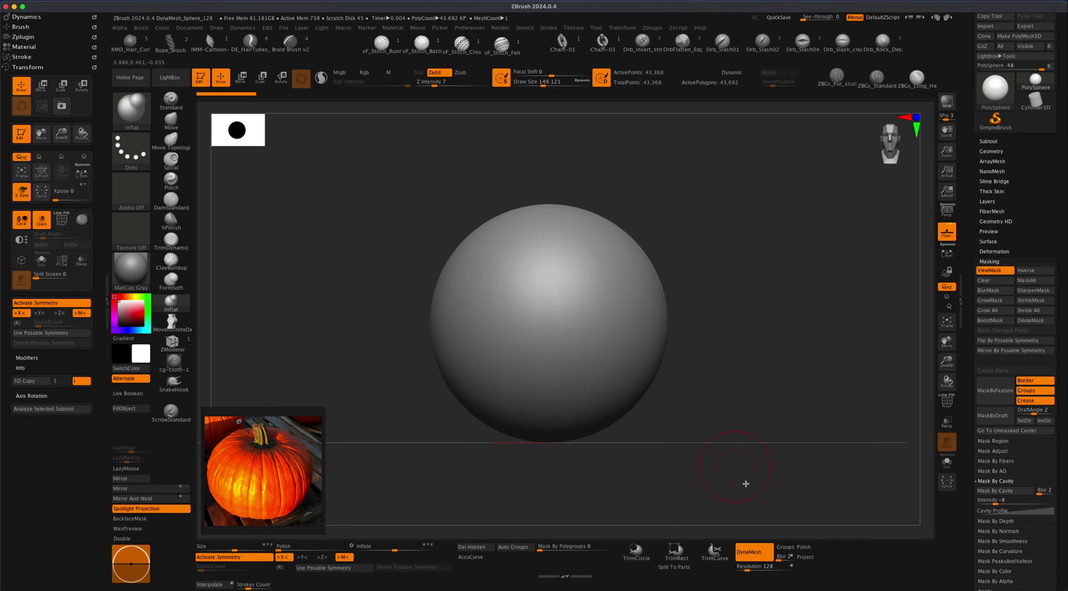
- Set the DynaMesh resolution to 256 and remesh the sphere
left_click(743, 566)
type("2")
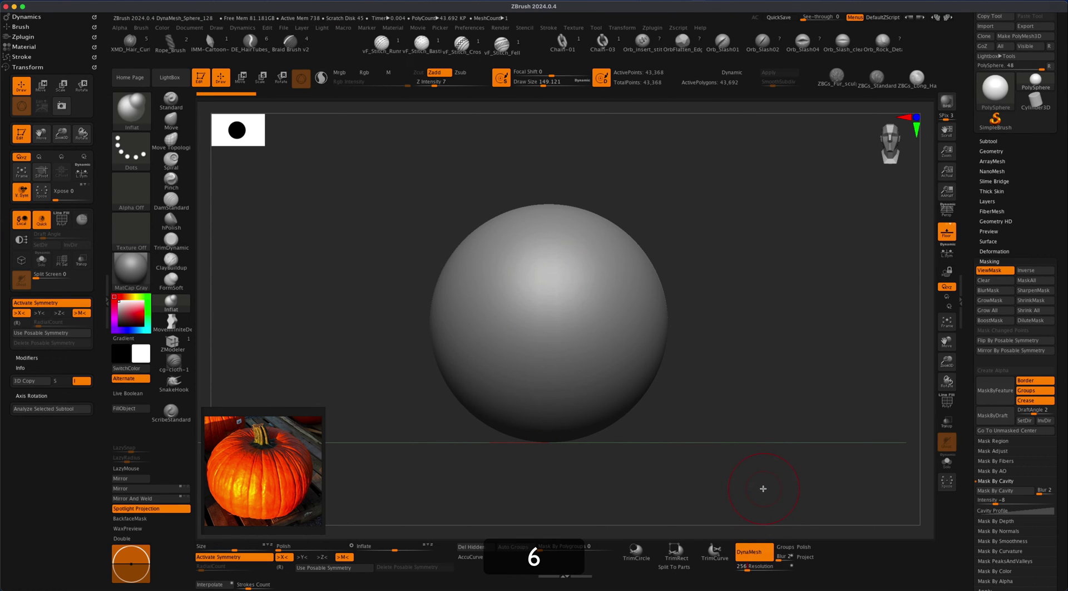
type("56")
key("Return")
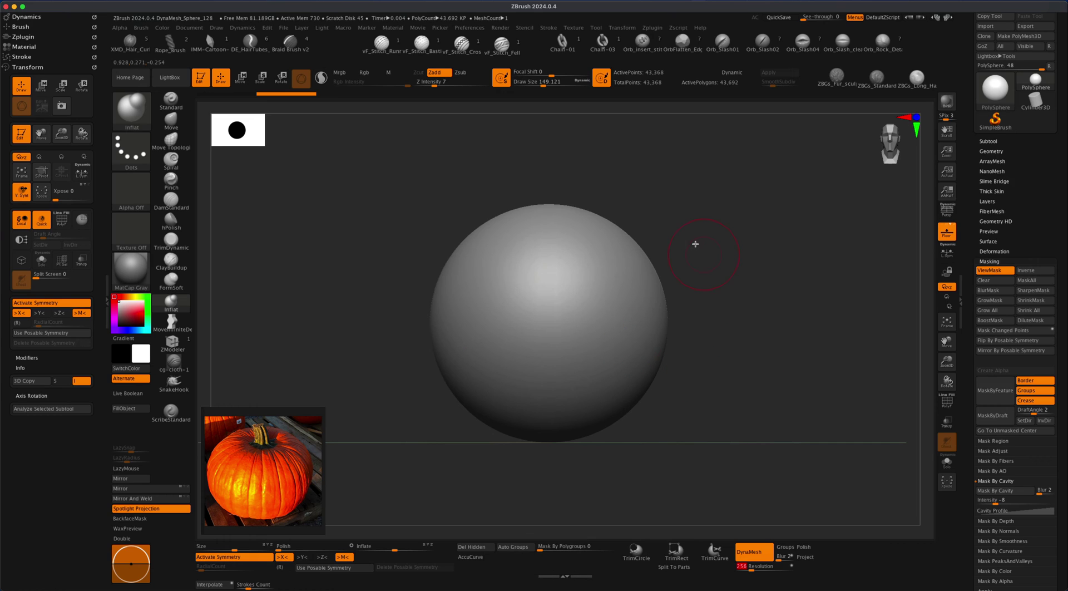
left_click_drag(727, 218, 861, 384, "super")
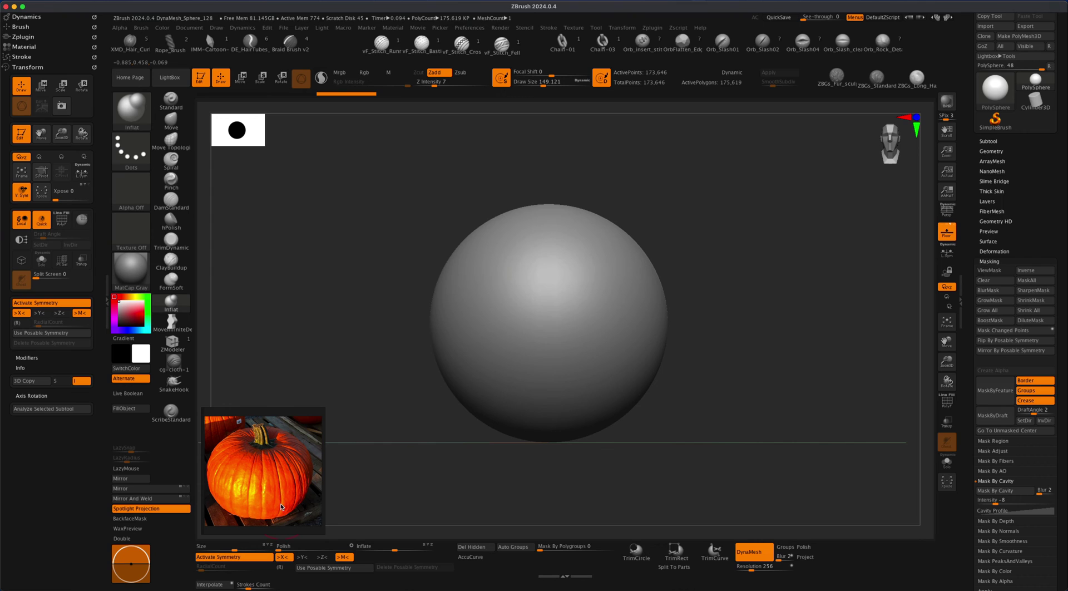
- Choose the DamStandard brush, test a mirrored vertical groove on the sphere's front, and undo the stroke
left_click(171, 200)
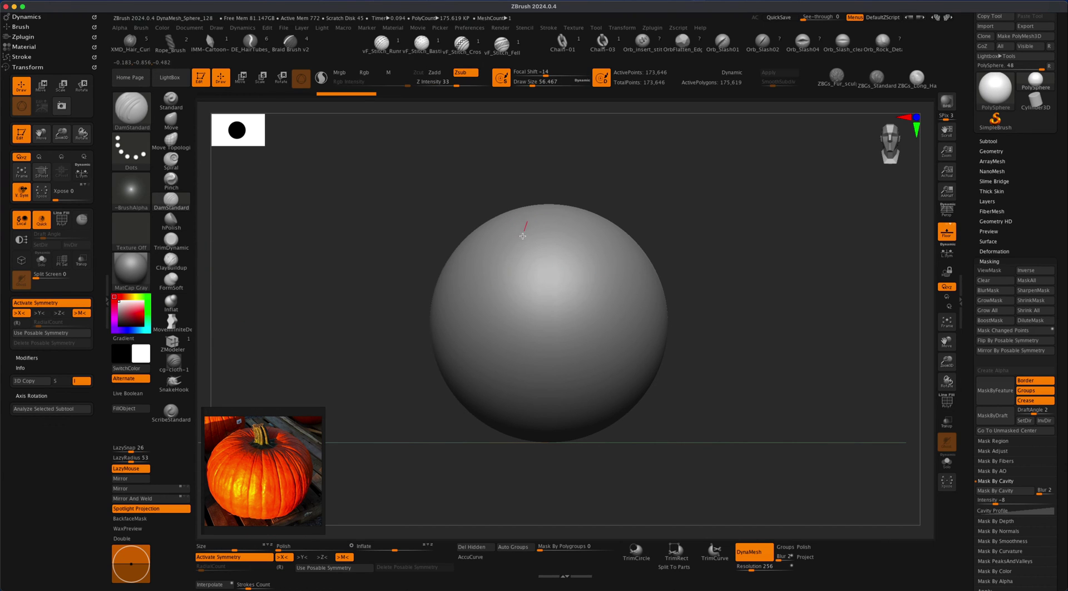
mouse_move(522, 236)
left_mouse_down()
mouse_move(509, 345)
mouse_move(533, 414)
left_mouse_up()
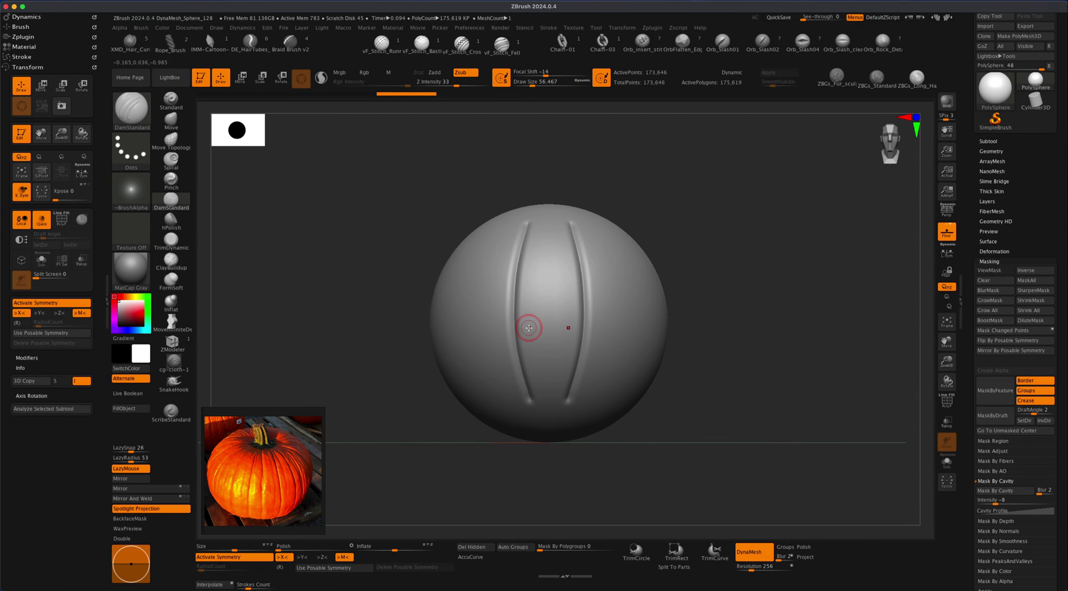
key("super+z")
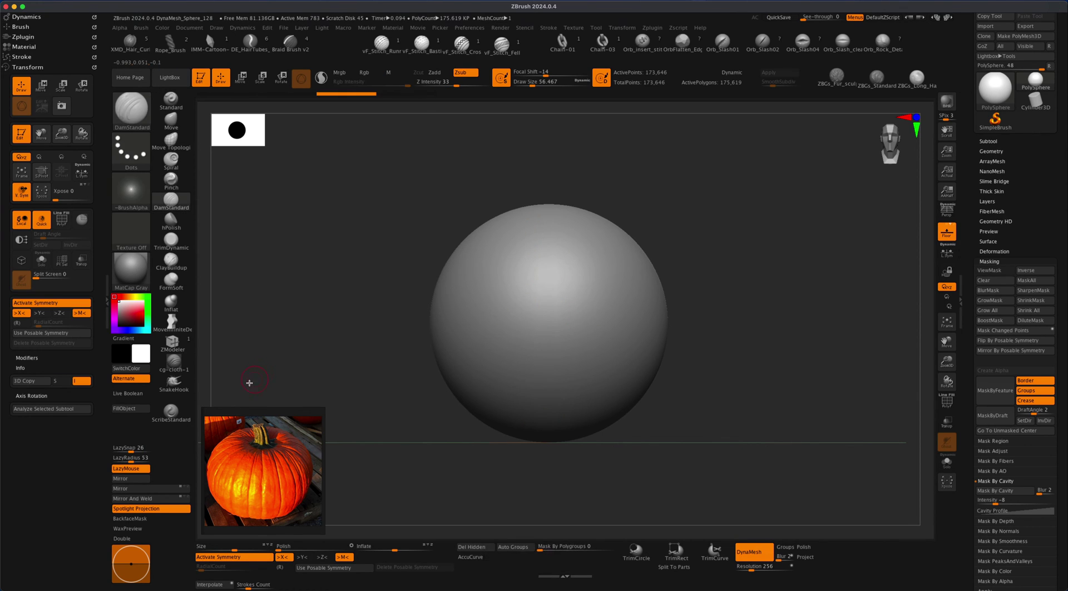
- Try LazyMouse-guided DamStandard strokes with curves and sharp corners on the sphere's front, and undo them
left_click_drag(131, 459, 114, 448)
mouse_move(520, 236)
left_mouse_down()
mouse_move(493, 292)
mouse_move(509, 325)
mouse_move(549, 329)
mouse_move(518, 366)
mouse_move(473, 351)
left_mouse_up()
left_click_drag(615, 350, 618, 400)
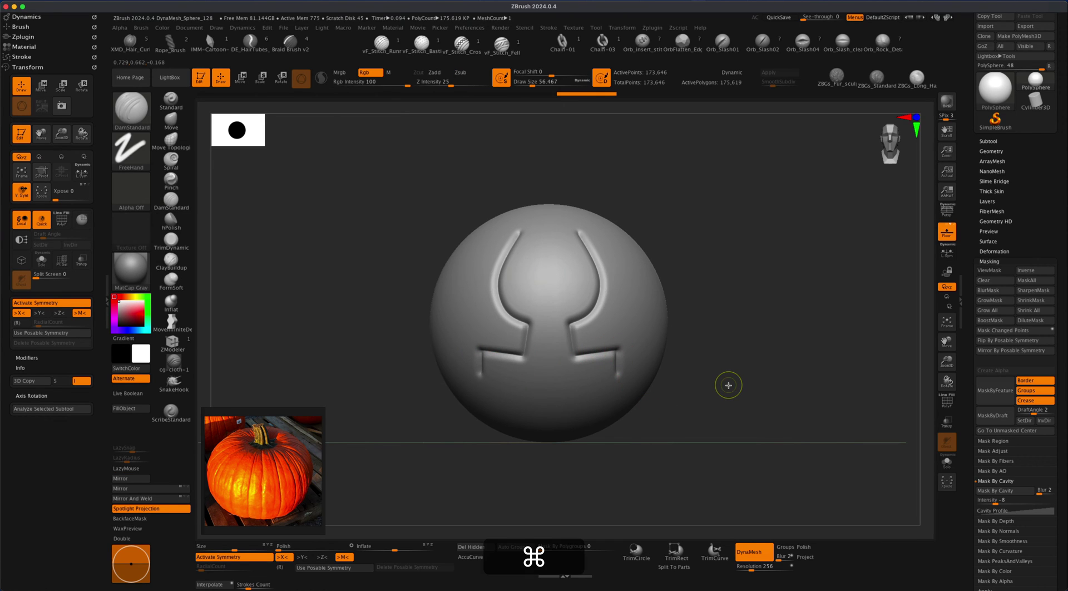
key("super+z")
key("super+z")
key("super+z")
key("super+z")
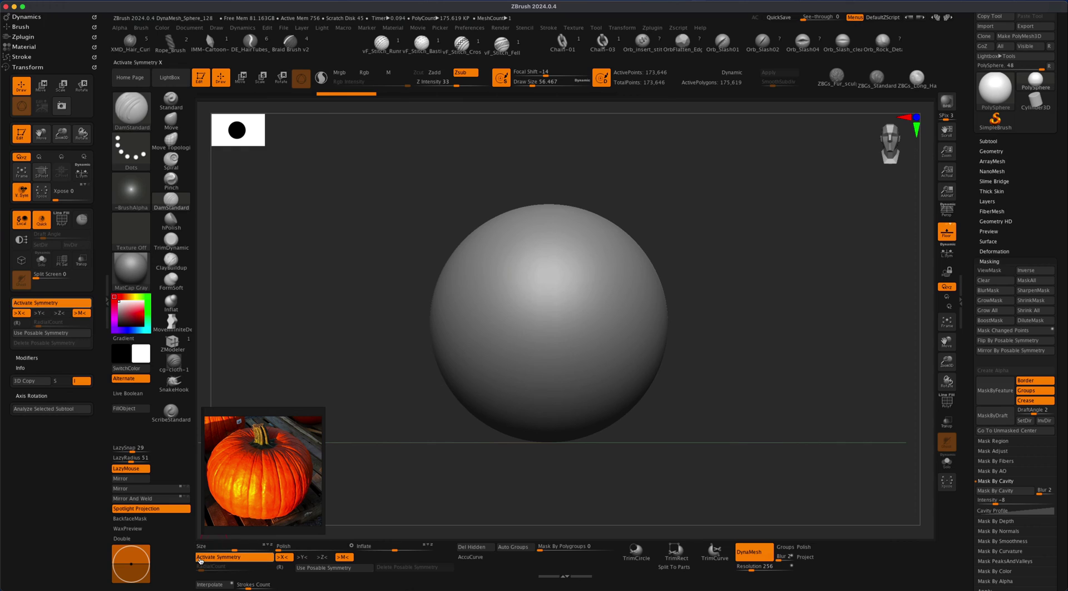
- Enable radial symmetry around the Y axis only, with a radial count of 14
left_click(281, 567)
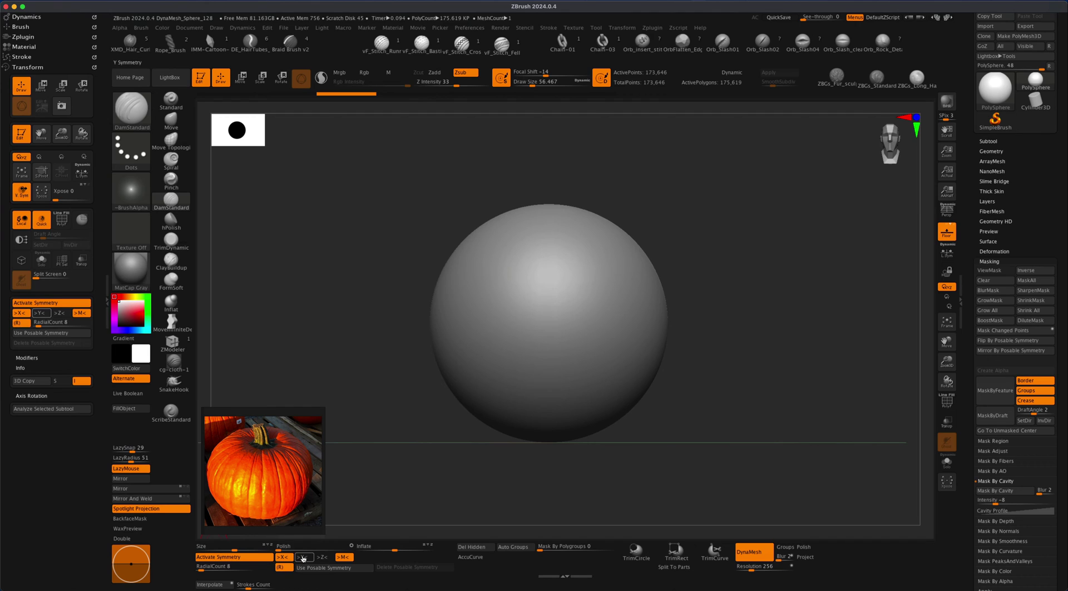
left_click(284, 557)
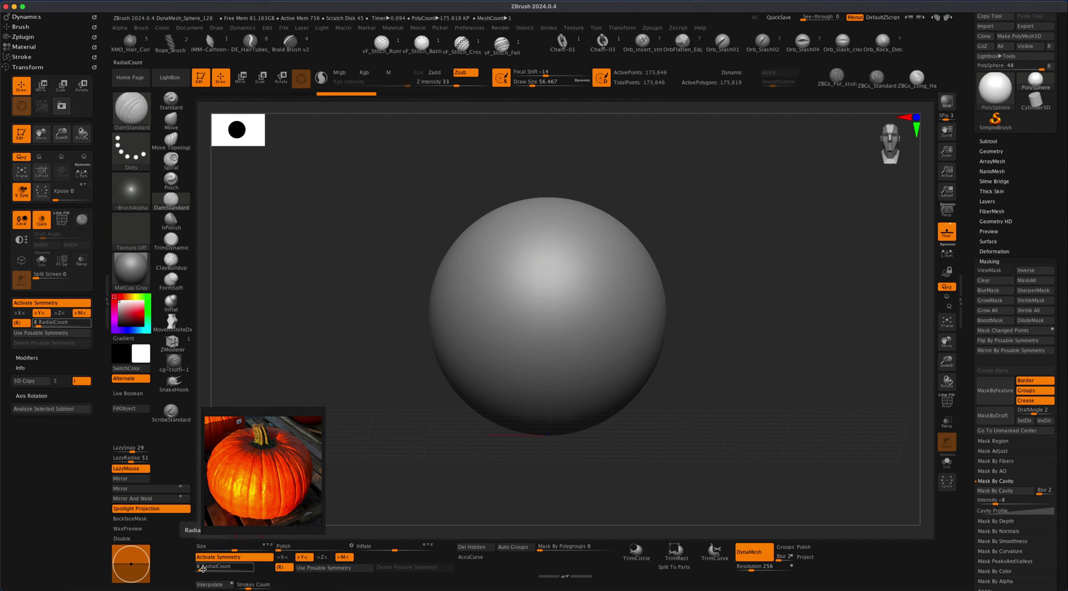
left_click_drag(202, 568, 204, 569)
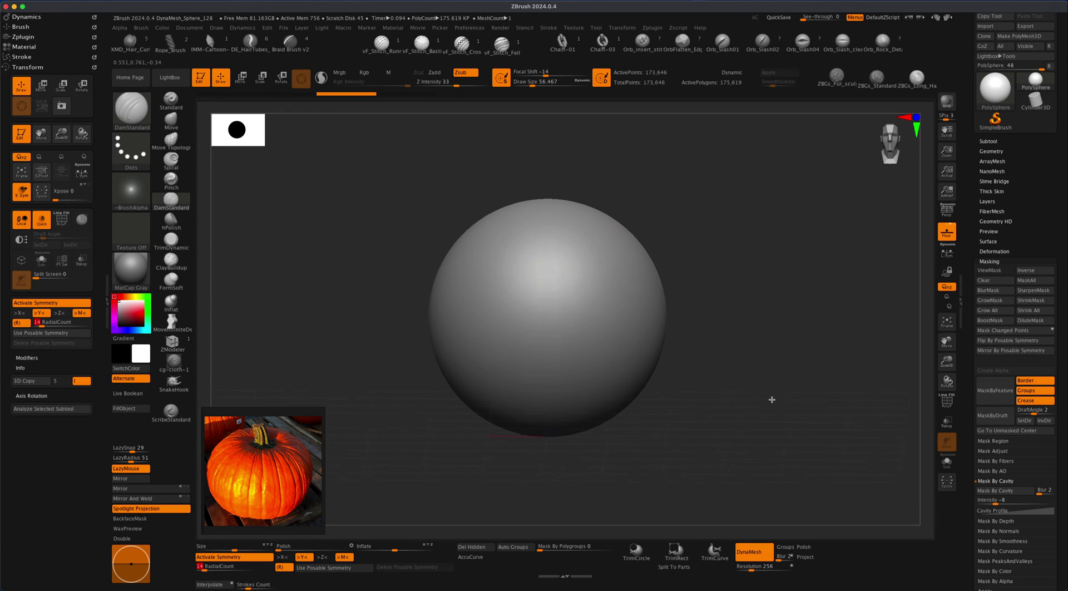
- Carve a straight vertical DamStandard groove from the sphere's top pole to its bottom pole, repeated radially around the form
left_click_drag(772, 399, 739, 405, "shift")
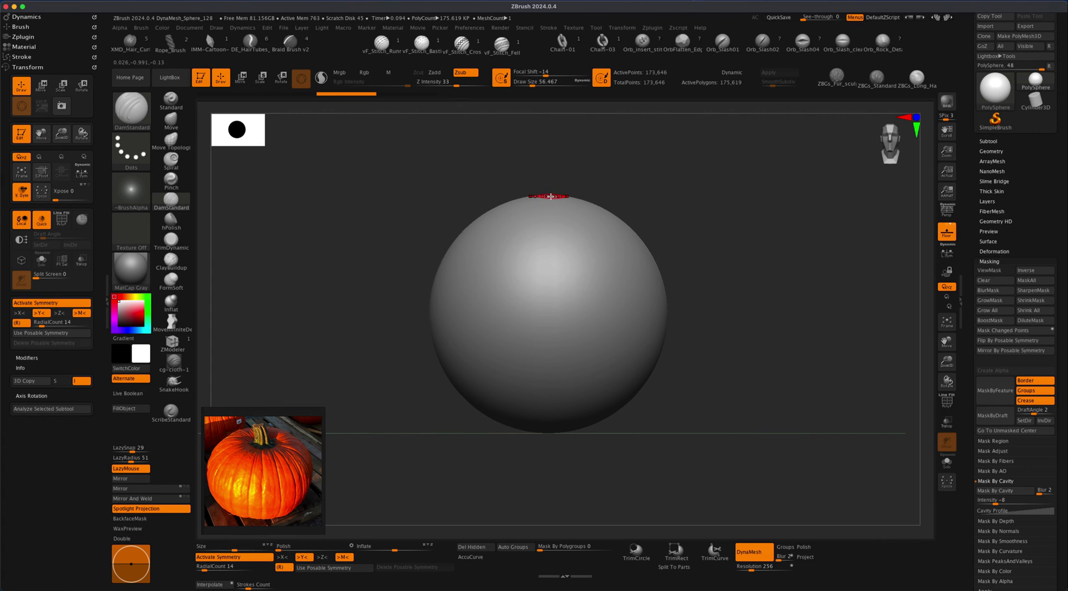
key("shift")
left_click_drag(554, 413, 551, 433, "shift")
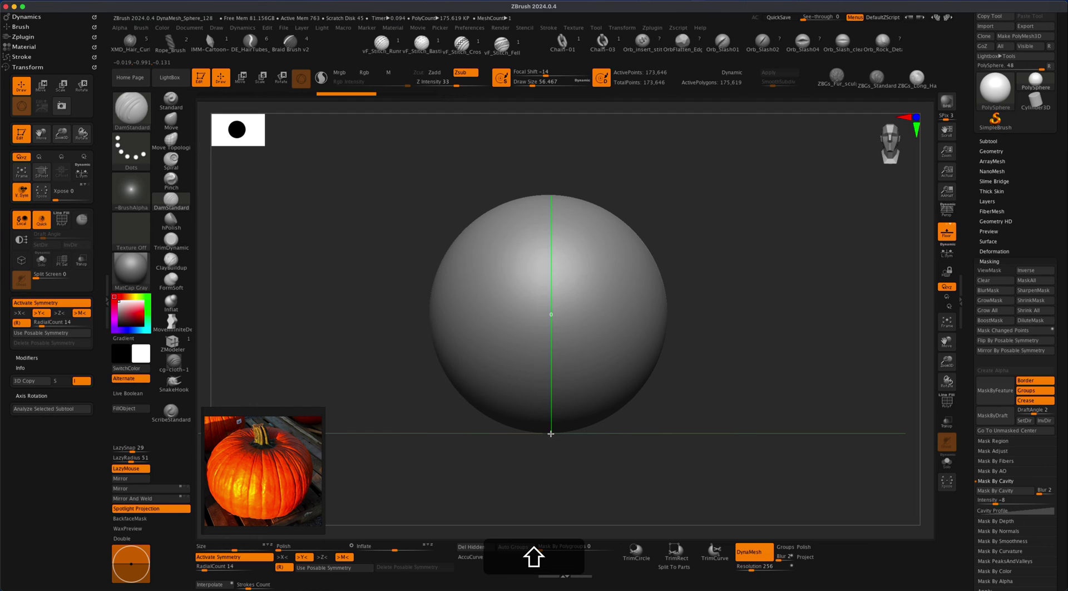
left_click_drag(550, 433, 551, 432, "shift")
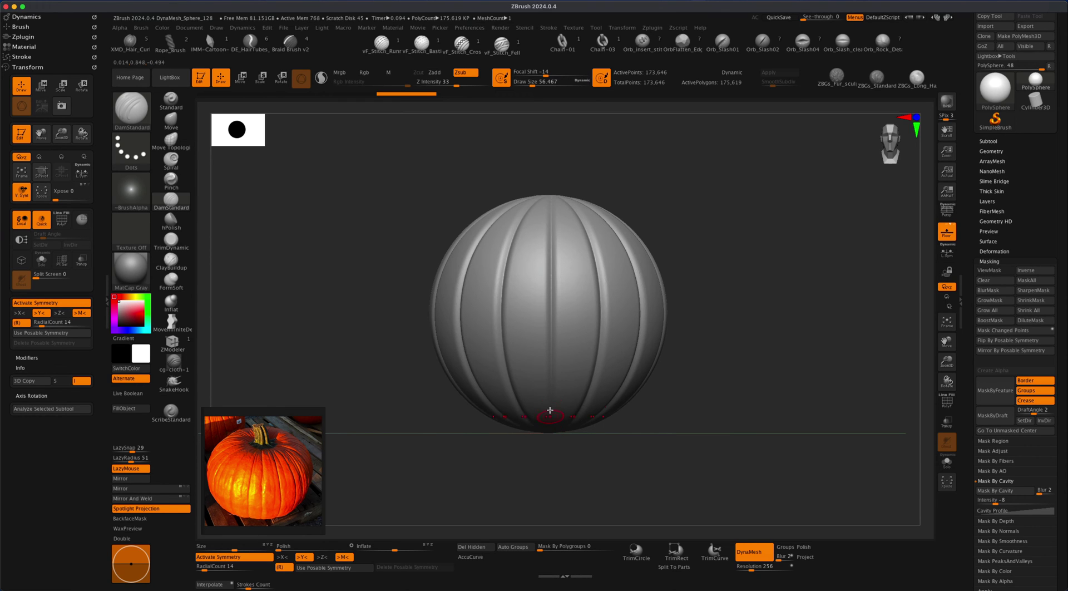
- Examine the pumpkin grooves from the front, from above and where they converge on the underside
left_click_drag(692, 266, 723, 337)
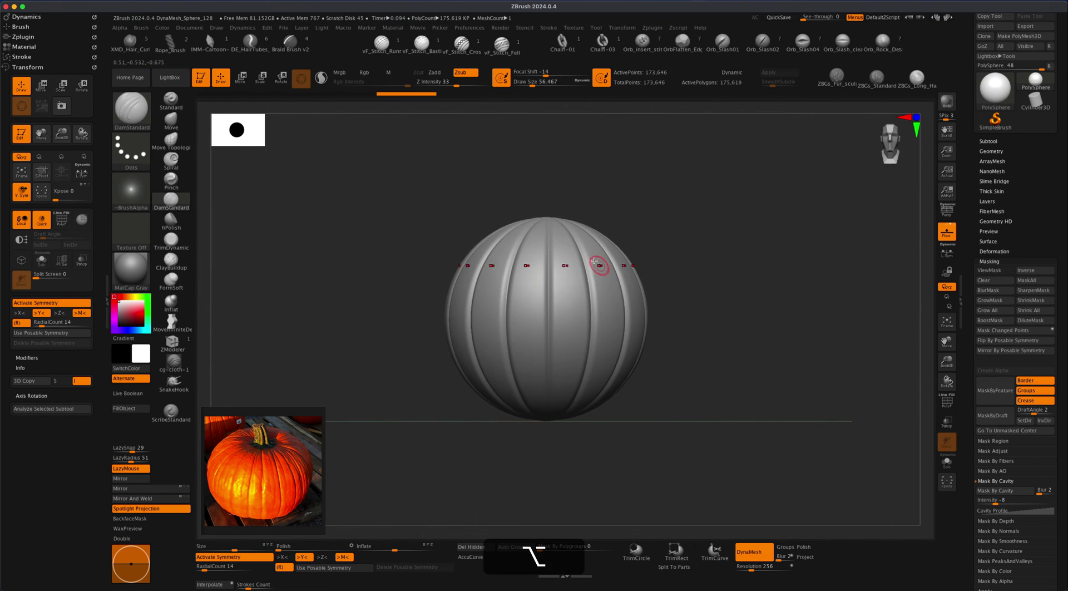
left_click_drag(715, 279, 667, 362)
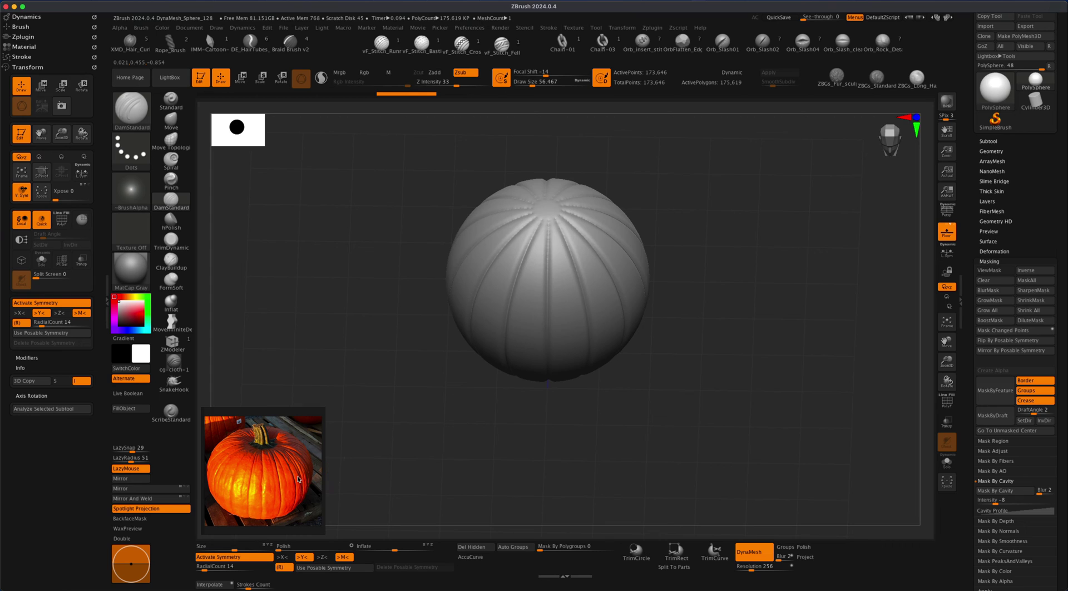
left_click_drag(459, 444, 463, 385, "alt")
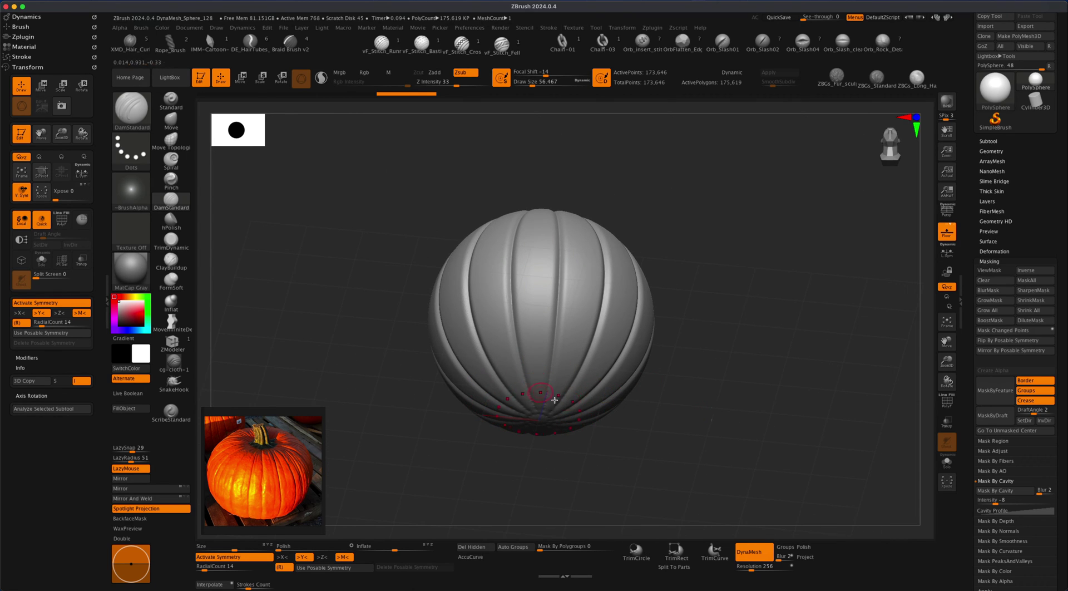
left_click_drag(701, 413, 695, 400)
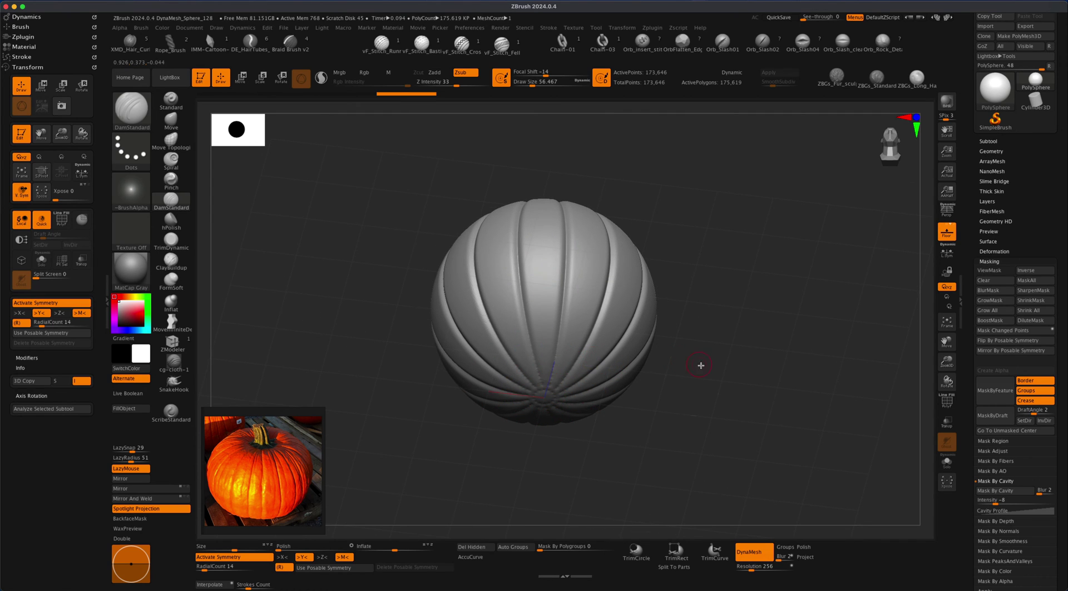
left_click_drag(701, 365, 706, 360)
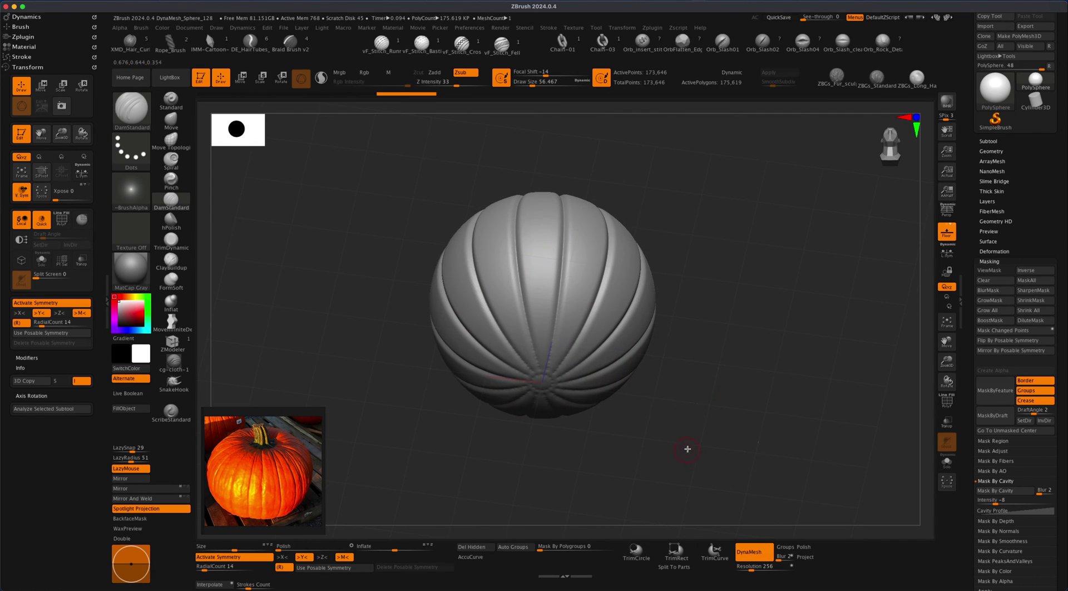
left_click_drag(687, 449, 711, 434)
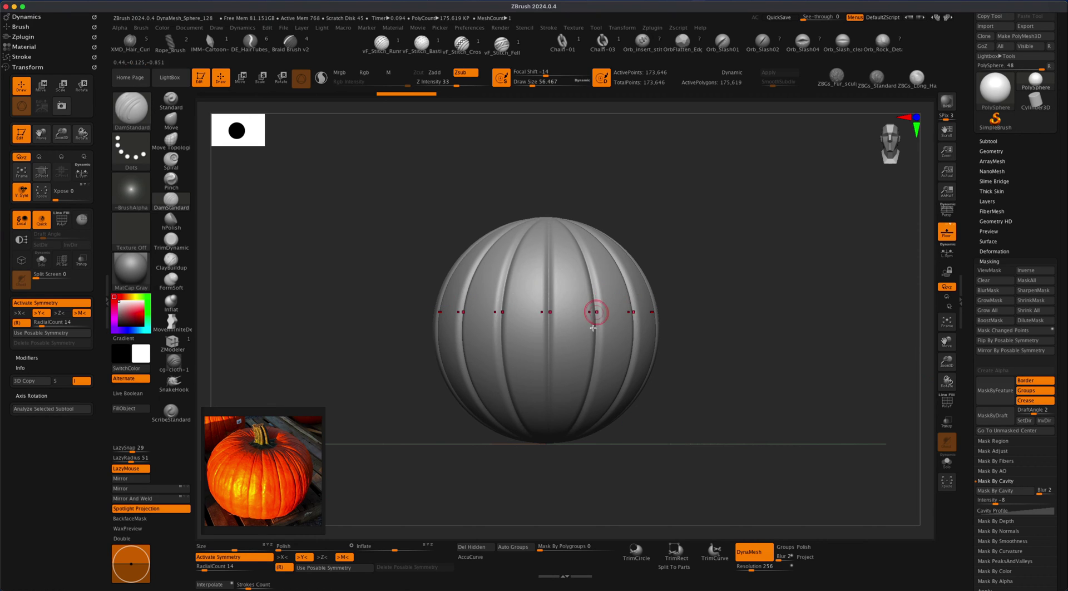
- Mask the pumpkin by cavity with a cavity blur of 10
left_click_drag(1063, 449, 1036, 401)
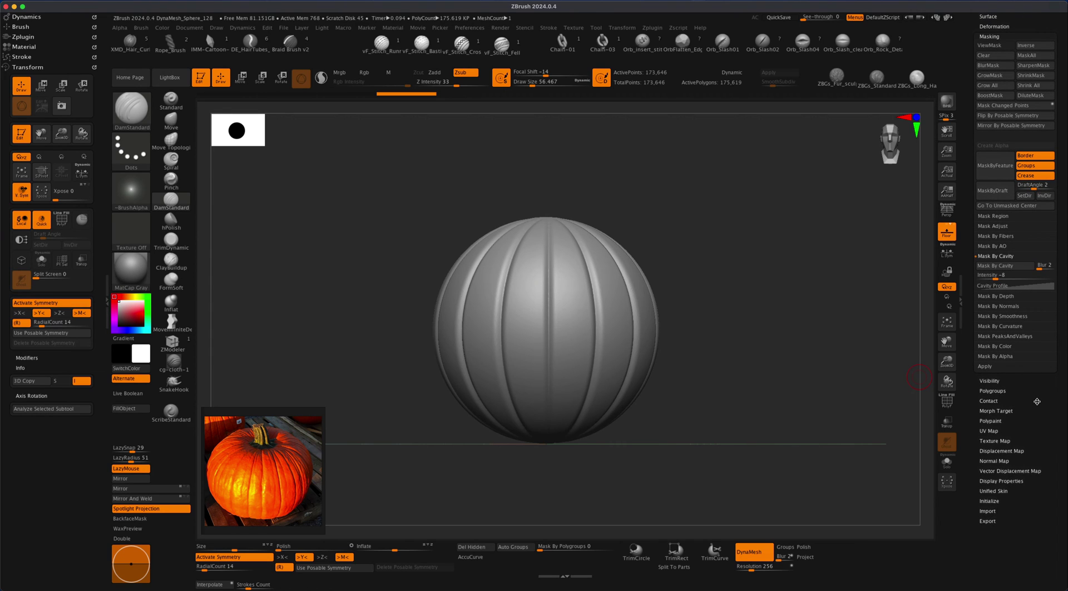
left_click_drag(1027, 410, 1026, 446)
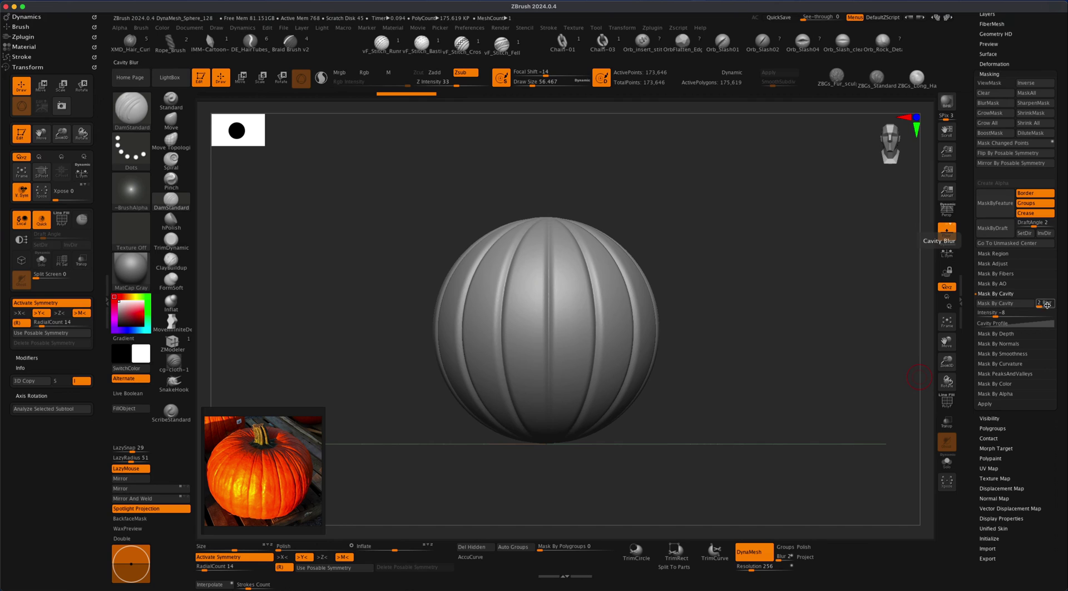
left_click_drag(1042, 306, 1056, 305)
left_click(1001, 303)
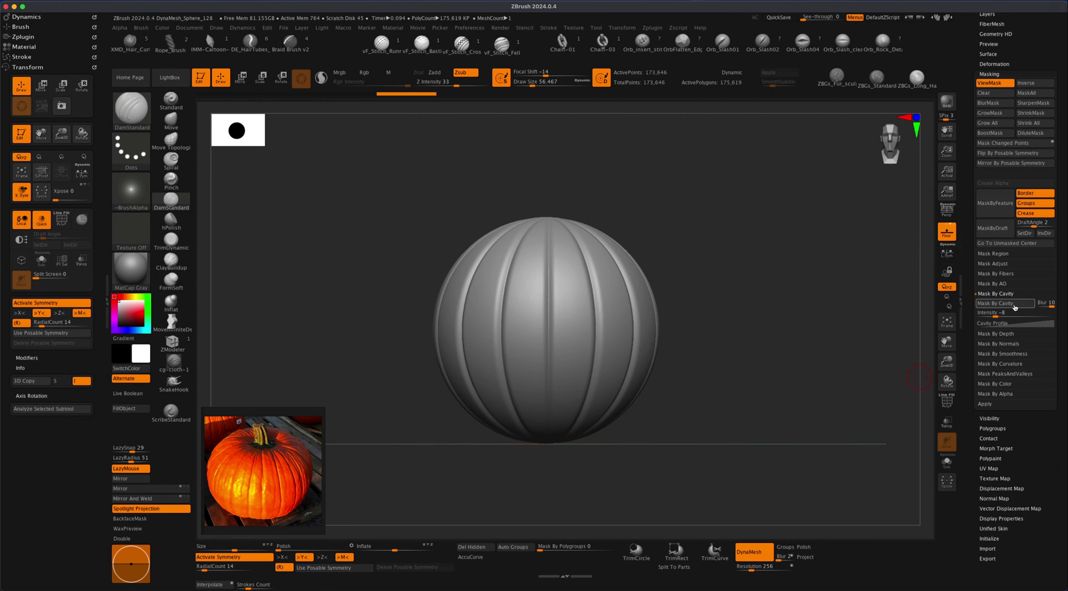
mouse_move(775, 313)
left_mouse_down()
mouse_move(770, 353)
mouse_move(776, 301)
left_mouse_up()
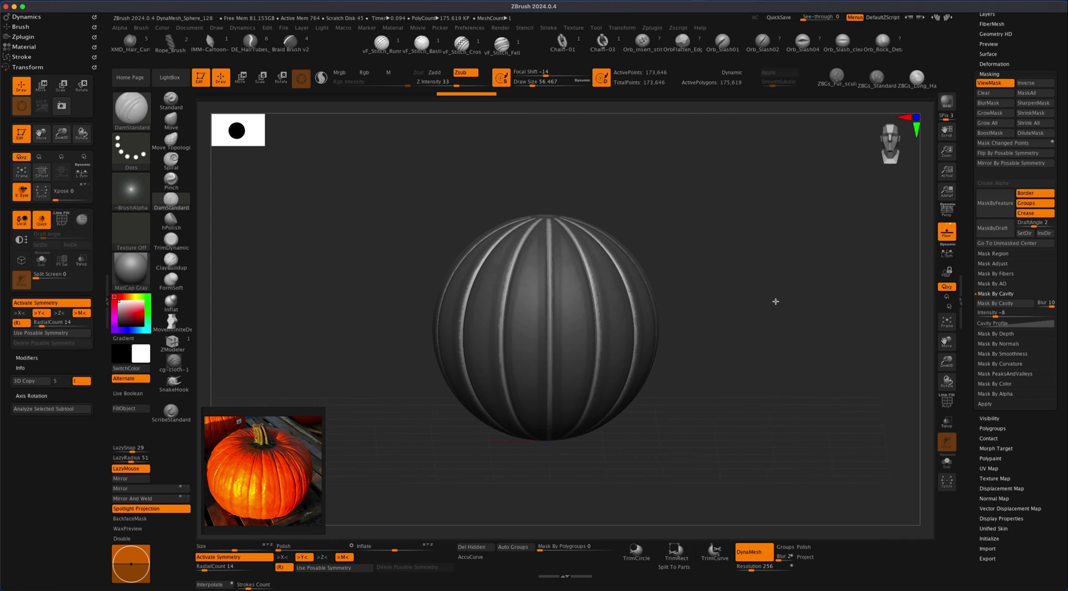
- Invert the cavity mask so the grooves are protected, and blur the mask edges
key("super")
left_click(755, 254, "super")
left_click_drag(756, 256, 762, 282)
key("super")
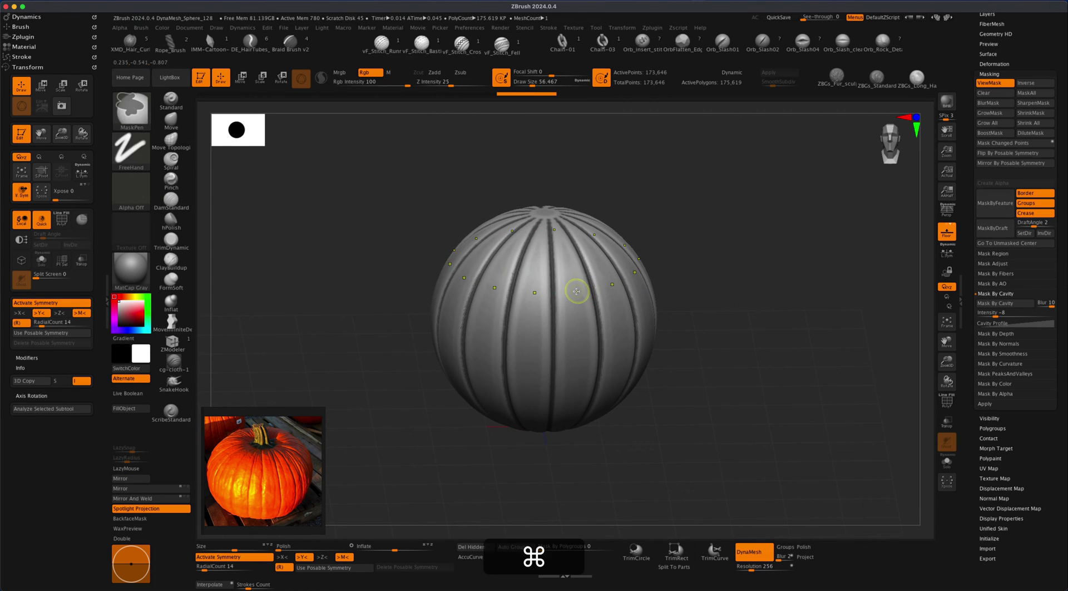
left_click(574, 290, "super")
- Apply a slight positive Inflate deformation to the unmasked segments between the grooves
left_click_drag(713, 286, 715, 296, "alt")
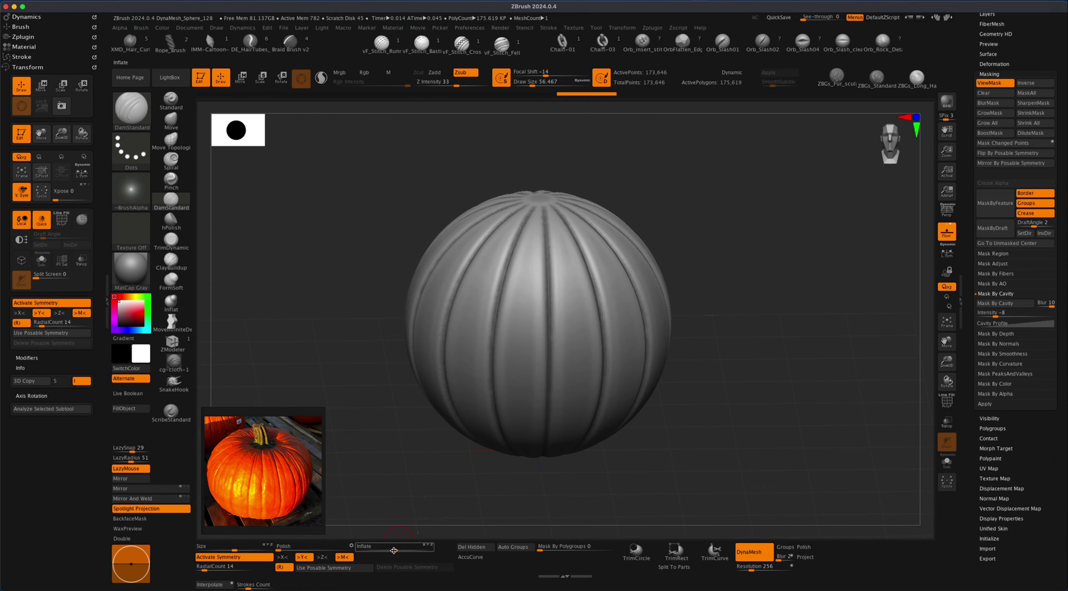
left_click_drag(397, 550, 398, 550)
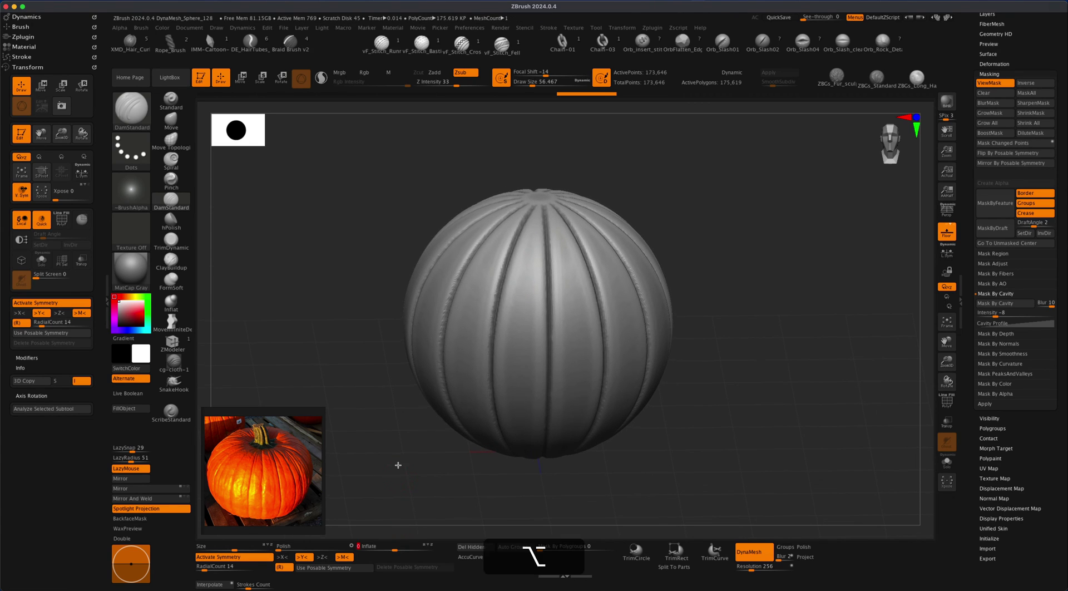
left_click_drag(398, 465, 404, 449, "alt")
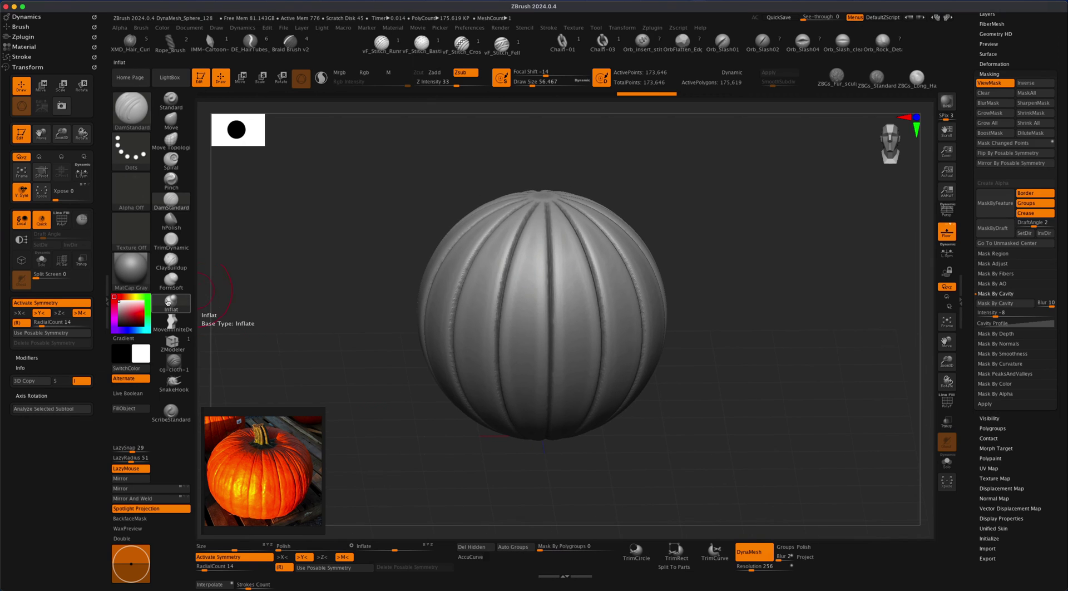
- Choose the Inflat brush and settle on a draw size of about 97 through trial strokes down the pumpkin segments, undoing the trials
left_click(171, 304)
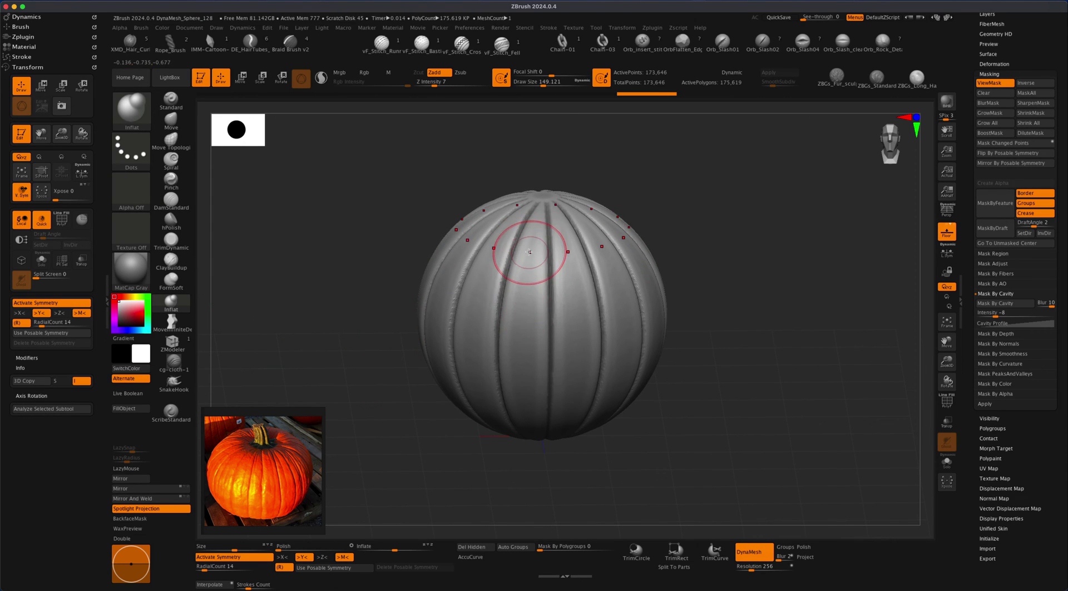
left_click_drag(534, 222, 526, 292)
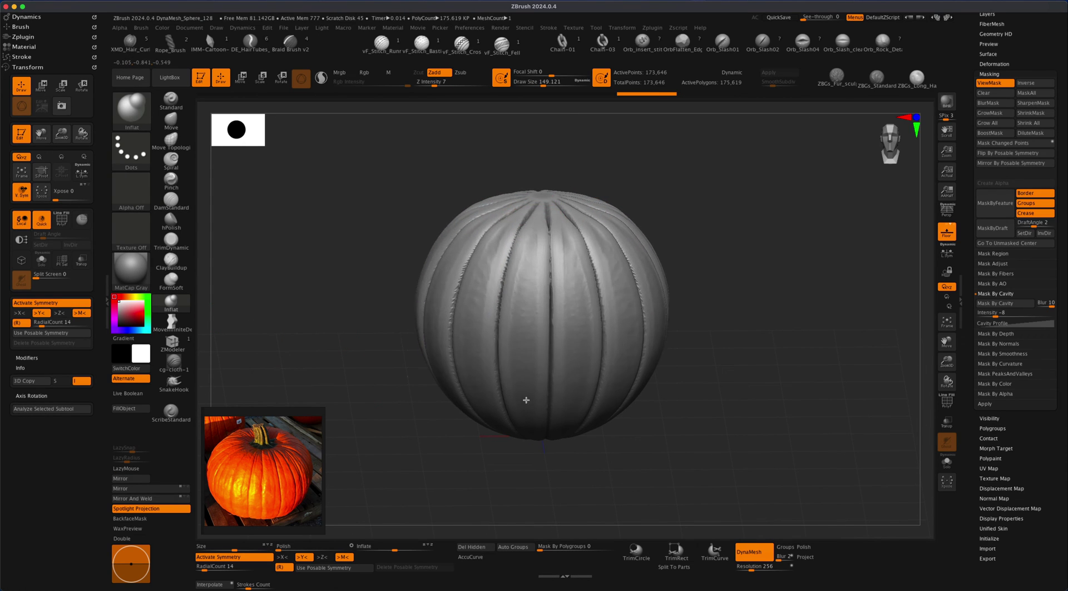
key("super+z")
key("s")
left_click_drag(533, 328, 537, 326)
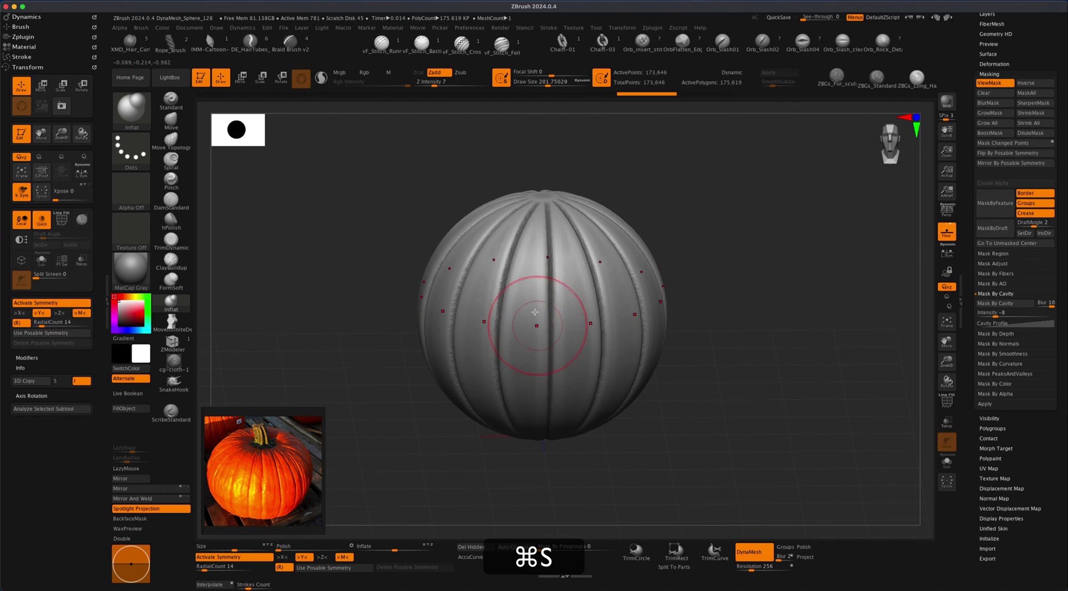
mouse_move(533, 277)
left_mouse_down()
mouse_move(527, 373)
mouse_move(520, 328)
left_mouse_up()
key("super+z")
key("s")
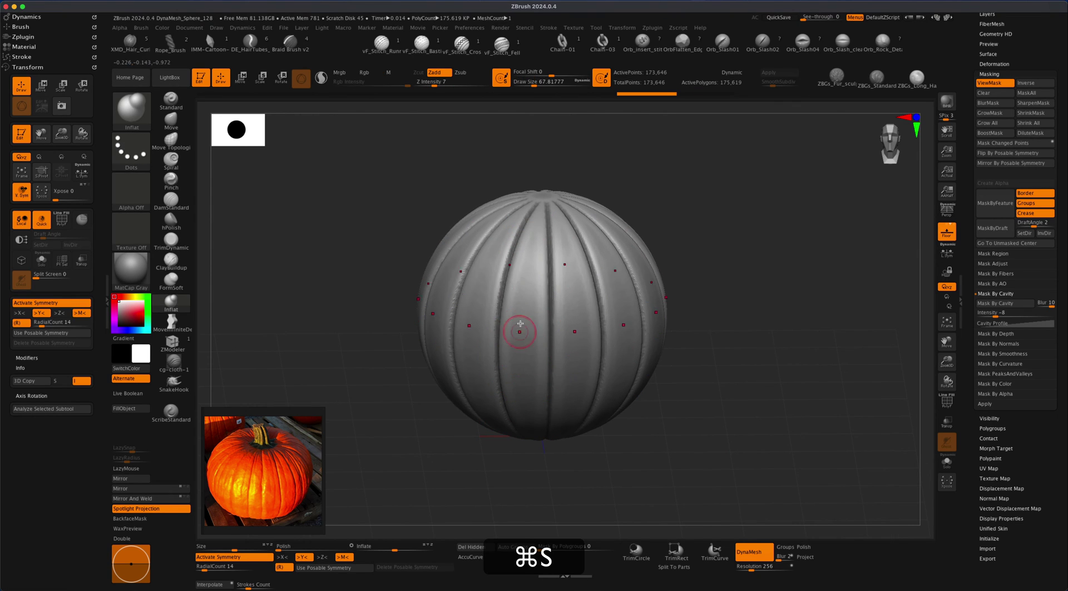
left_click_drag(526, 419, 526, 421)
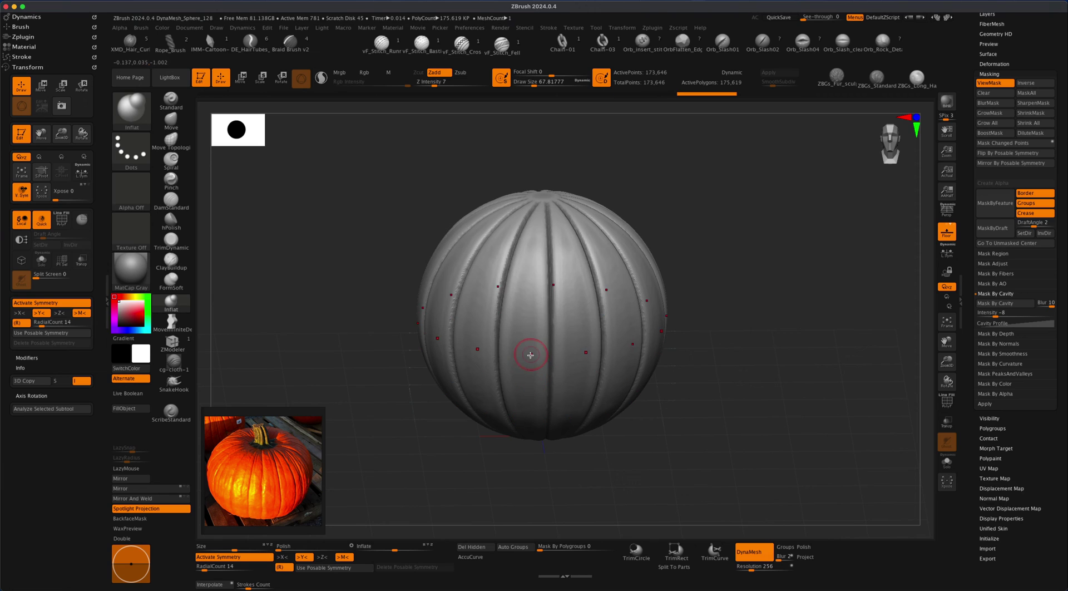
key("super+z")
key("s")
left_click_drag(529, 354, 533, 351)
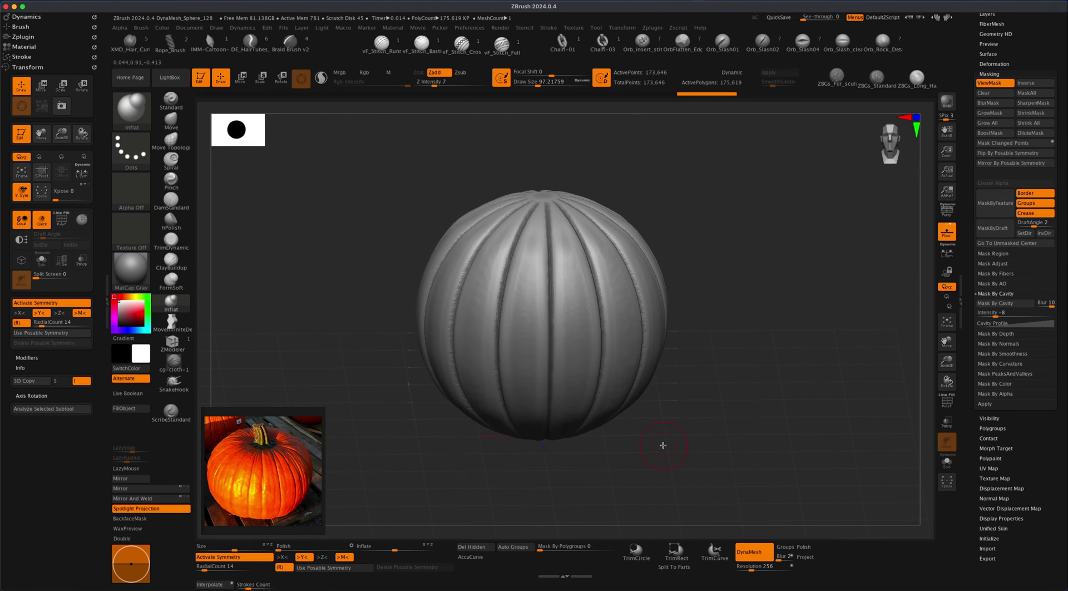
left_click_drag(663, 445, 653, 405)
key("super+z")
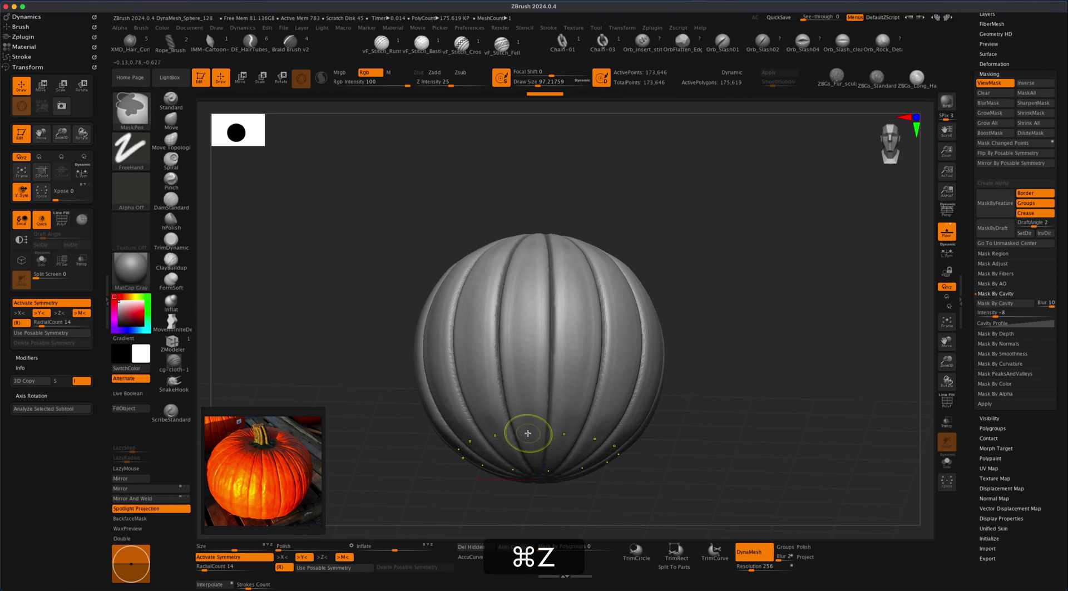
- Puff out the unmasked segments with Inflat brush strokes from the pumpkin's upper part down toward its underside
left_click_drag(723, 318, 722, 293)
left_click_drag(514, 349, 506, 411)
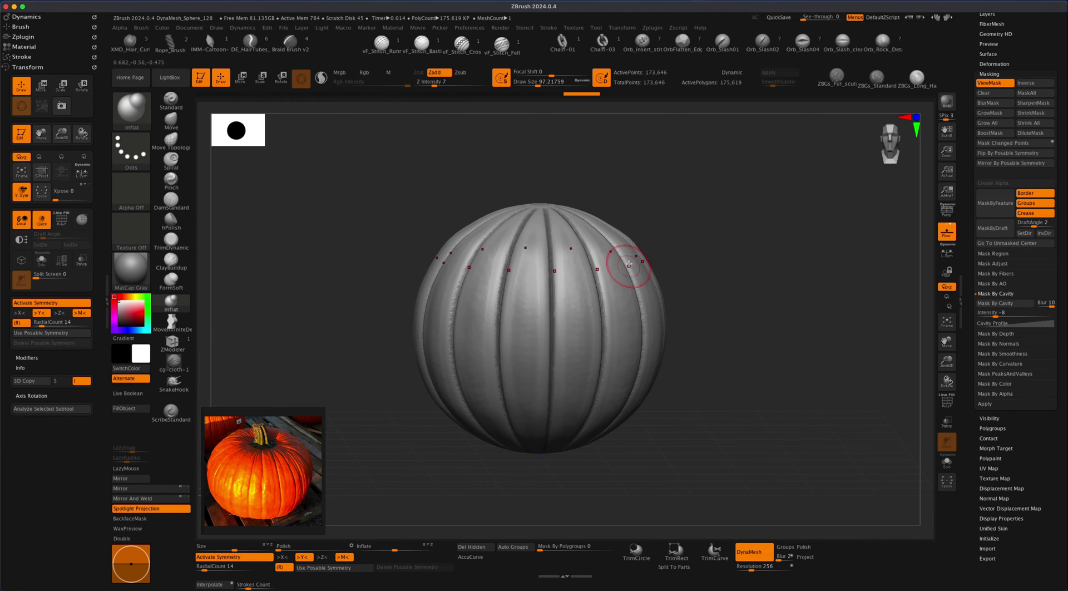
left_click_drag(721, 311, 531, 243)
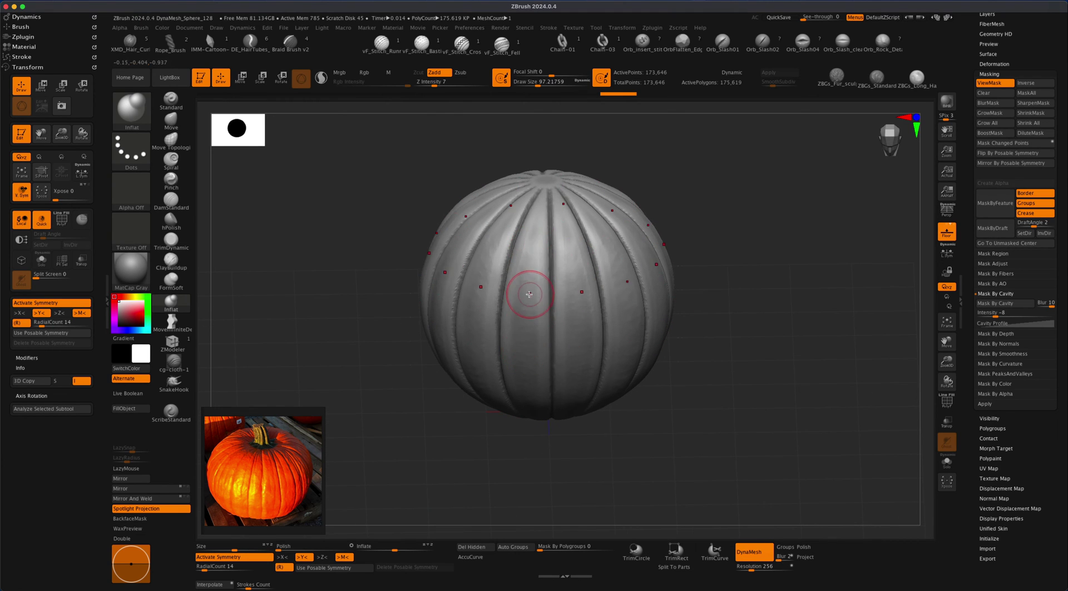
left_click_drag(745, 360, 740, 312)
left_click_drag(558, 361, 528, 403)
mouse_move(726, 328)
left_mouse_down()
mouse_move(735, 353)
mouse_move(735, 301)
left_mouse_up()
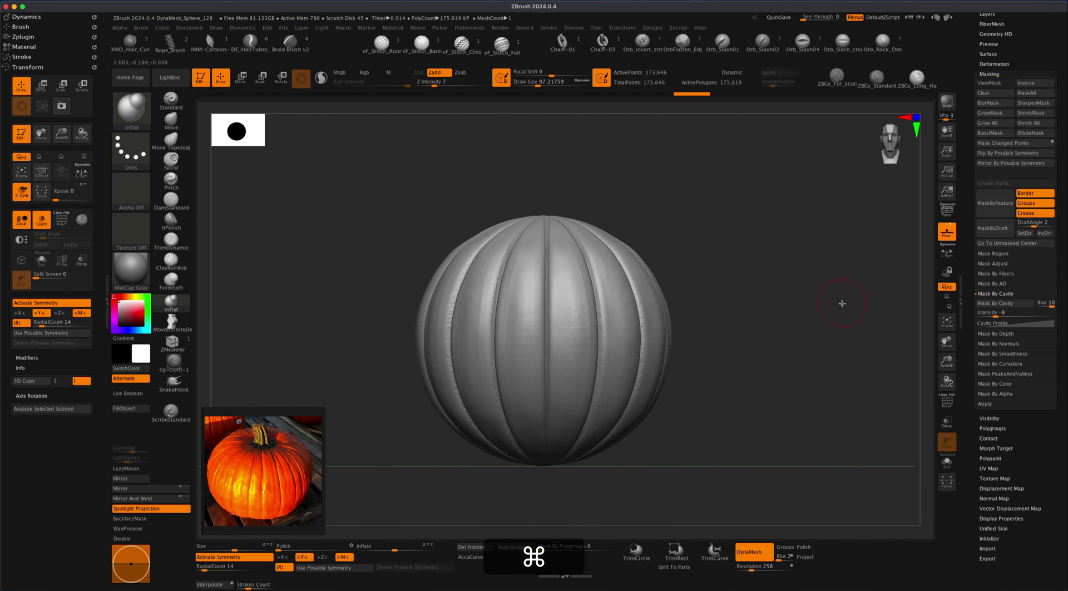
- Remesh the unmasked pumpkin with DynaMesh and smooth its surface with a slight Polish deformation
left_click_drag(736, 226, 812, 361, "super")
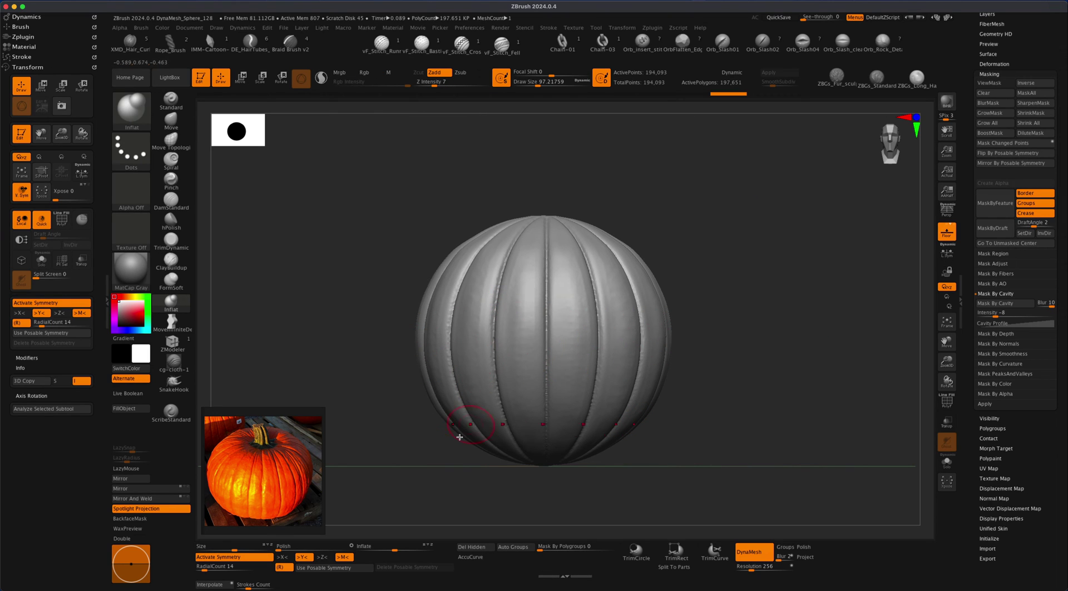
left_click_drag(279, 548, 284, 547)
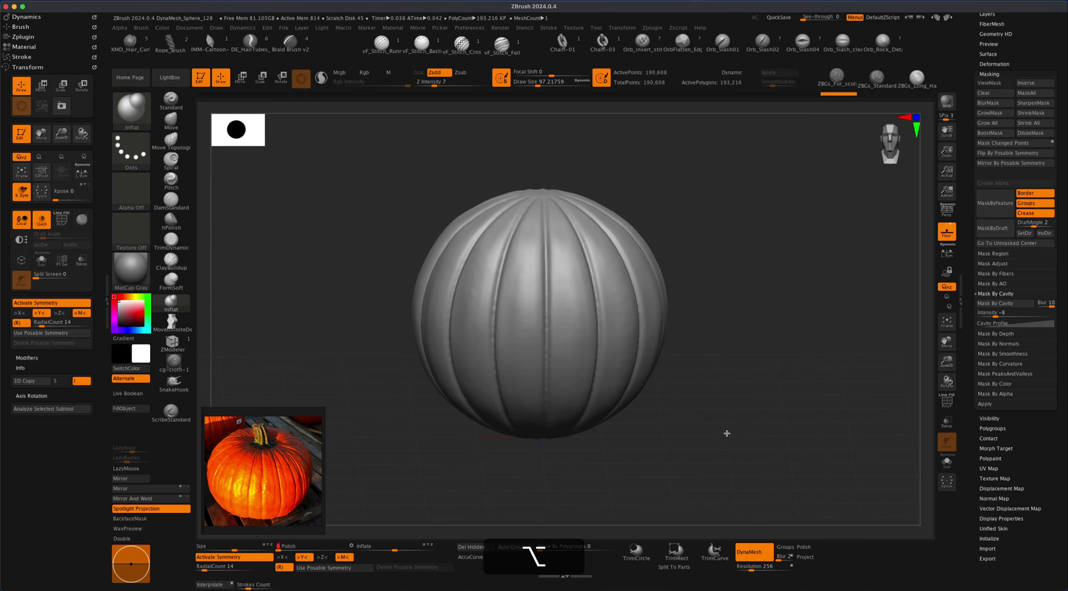
left_click_drag(726, 433, 727, 405, "alt")
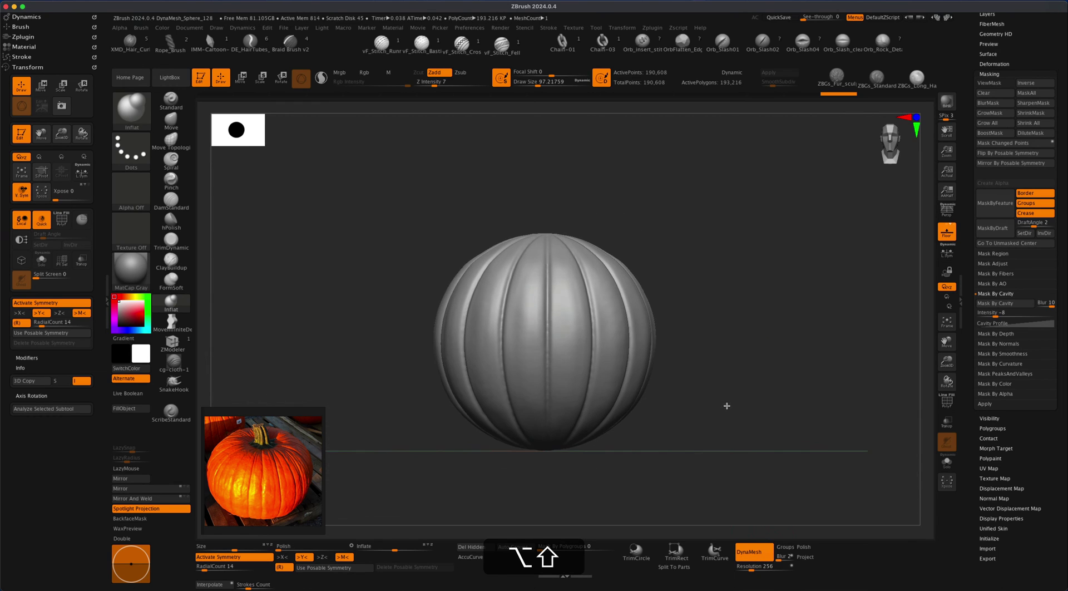
left_click_drag(658, 371, 739, 355, "alt")
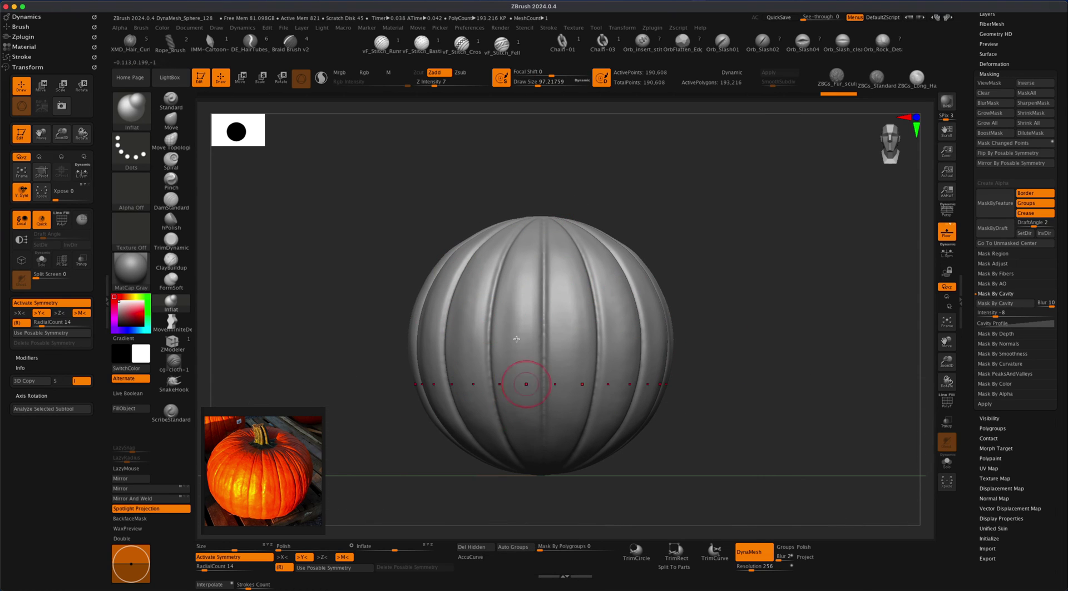
- Apply a slight positive Inflate deformation and a Gravity deformation of a little over 50 to the whole pumpkin
left_click_drag(1036, 436, 1035, 444)
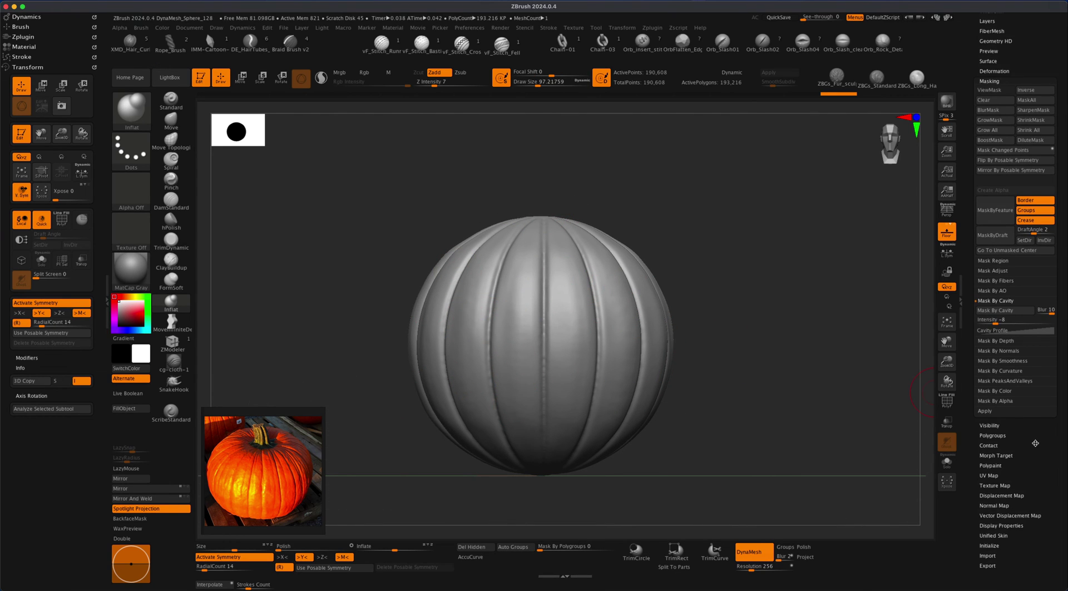
left_click(994, 71)
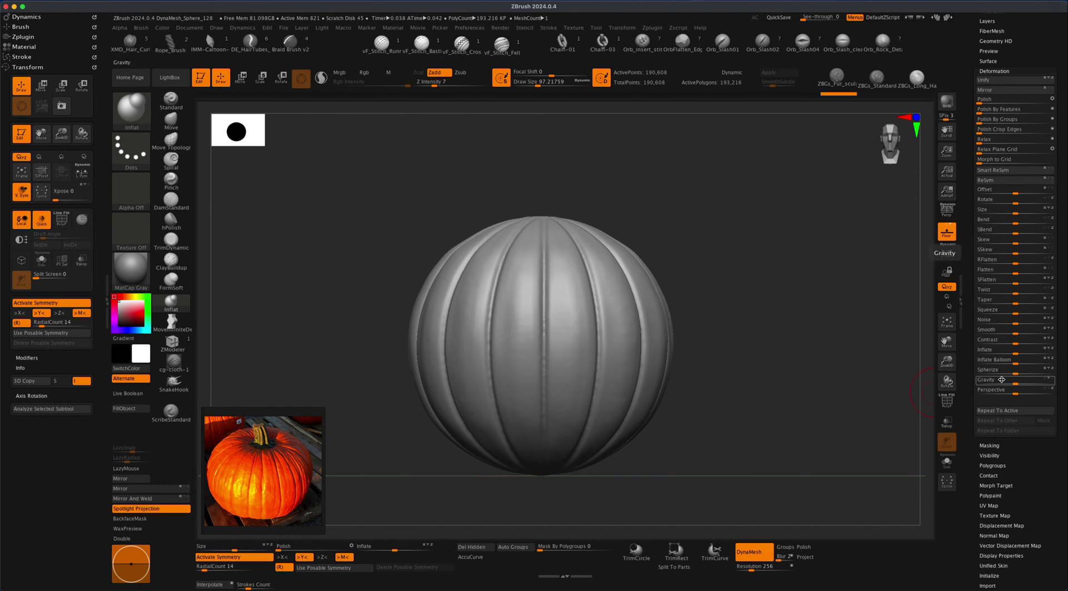
left_click_drag(1015, 352, 1023, 354)
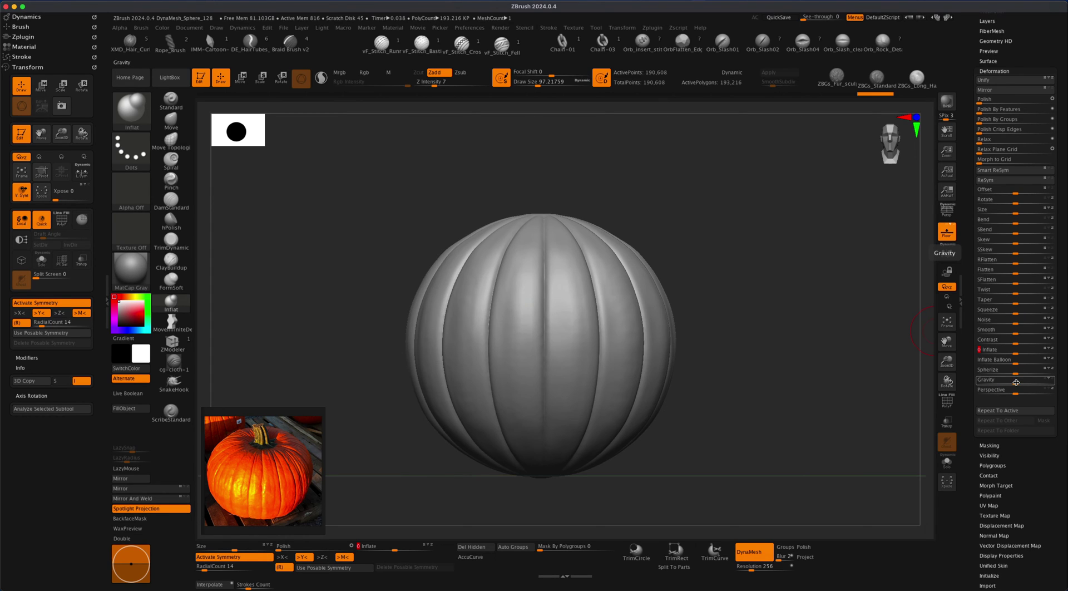
left_click_drag(1017, 383, 1036, 385)
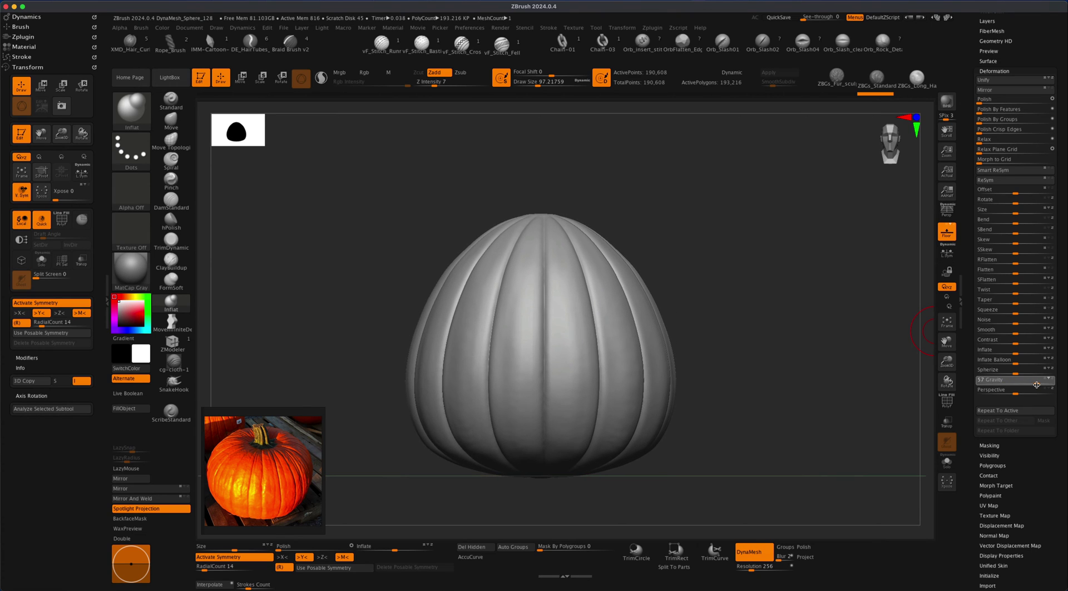
left_click_drag(831, 360, 719, 353, "alt")
mouse_move(258, 433)
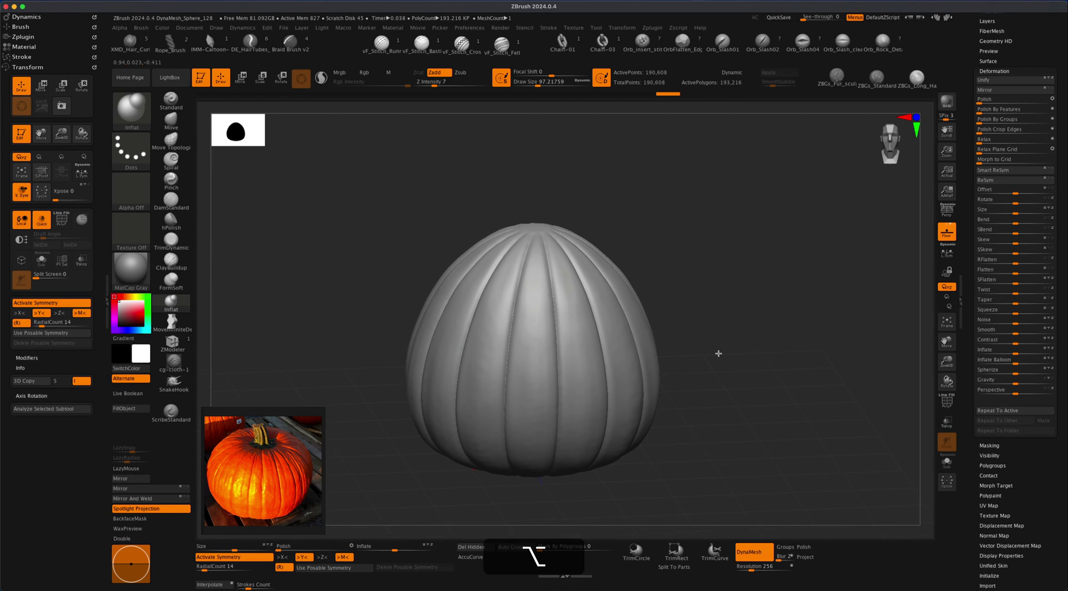
- Insert a Cylinder3D mesh as a new subtool for the pumpkin's stem
left_click_drag(1063, 271, 1061, 354)
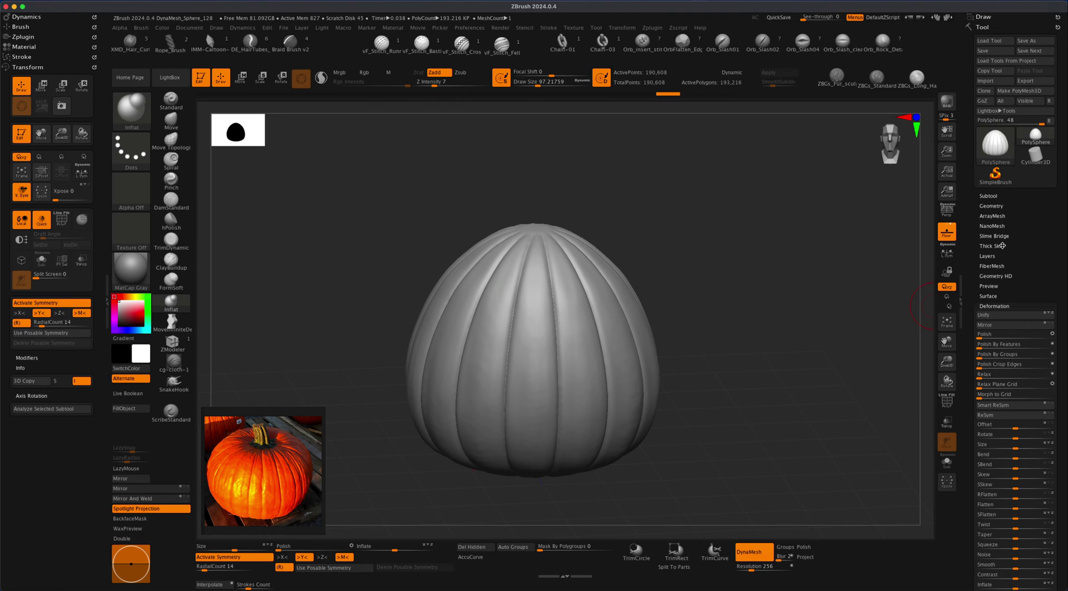
left_click(992, 195)
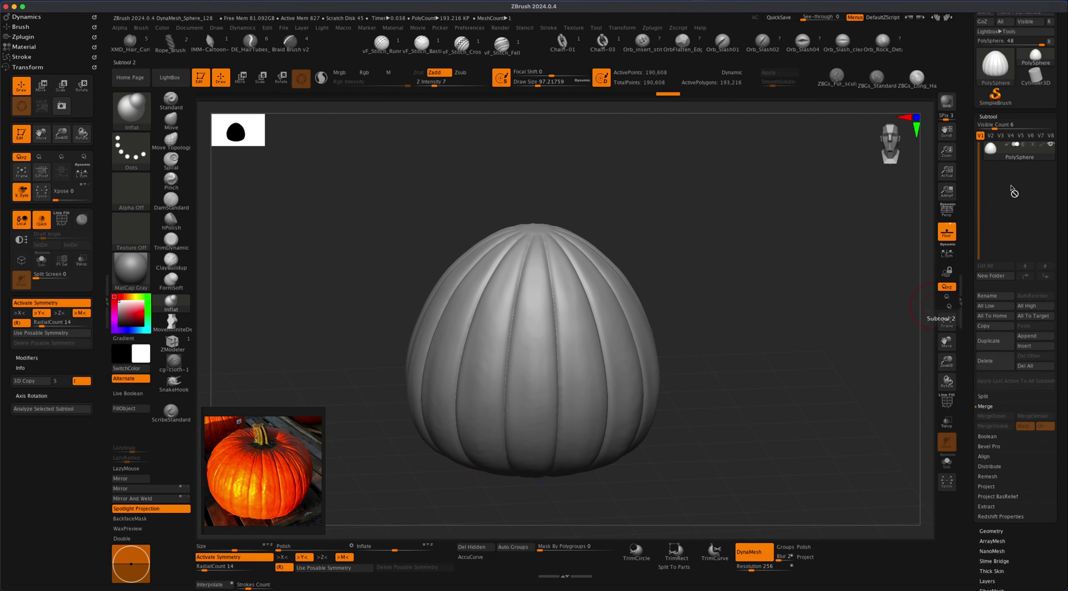
left_click(1031, 346)
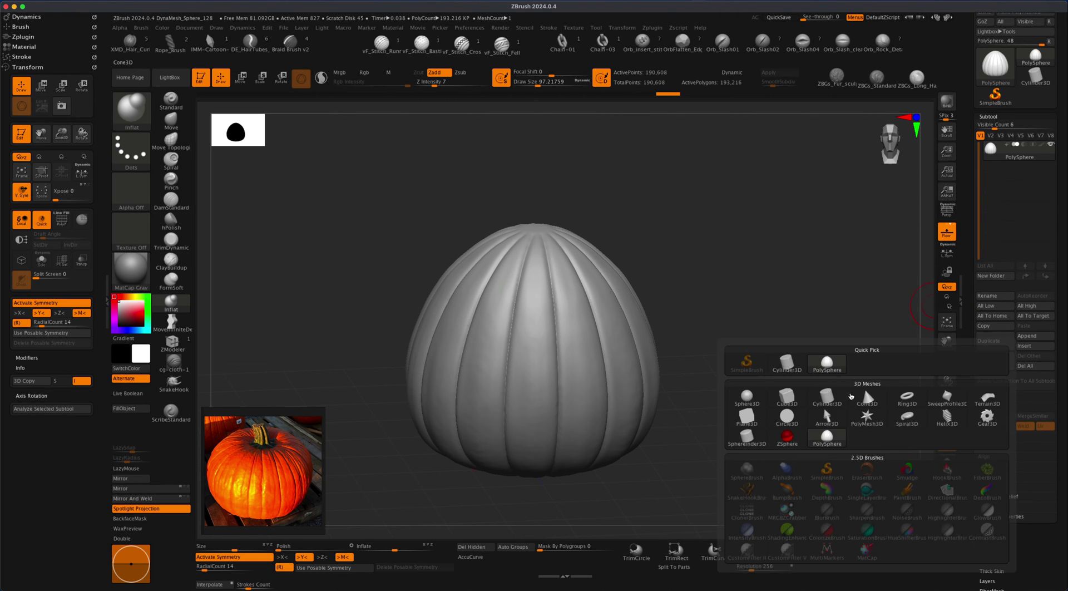
left_click(826, 397)
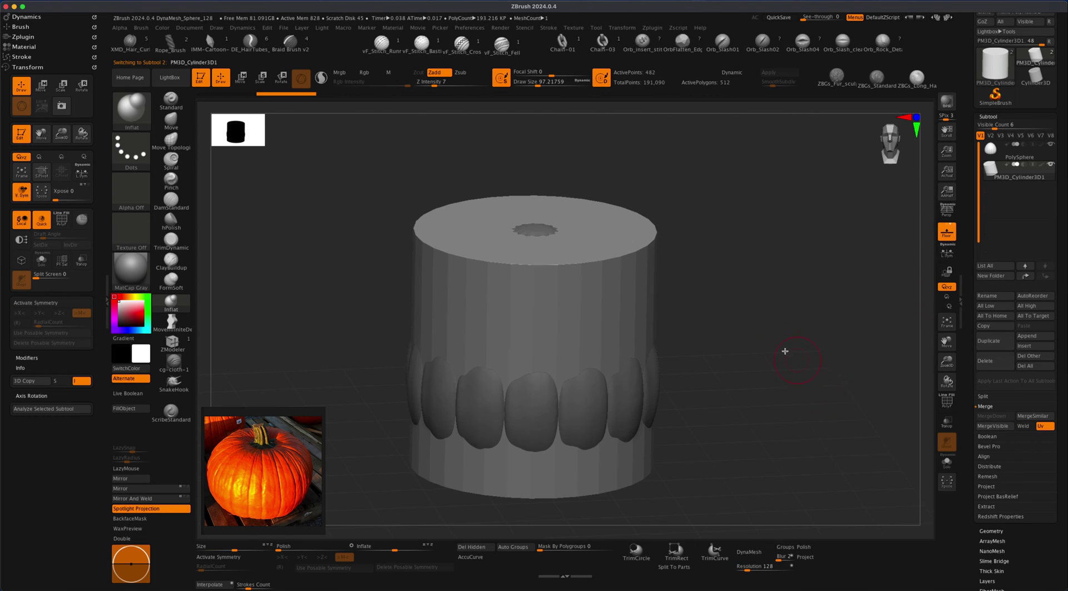
- Scale the cylinder down, center it on the pumpkin's top and stretch it vertically into a narrow stem
left_click_drag(772, 339, 777, 336, "shift")
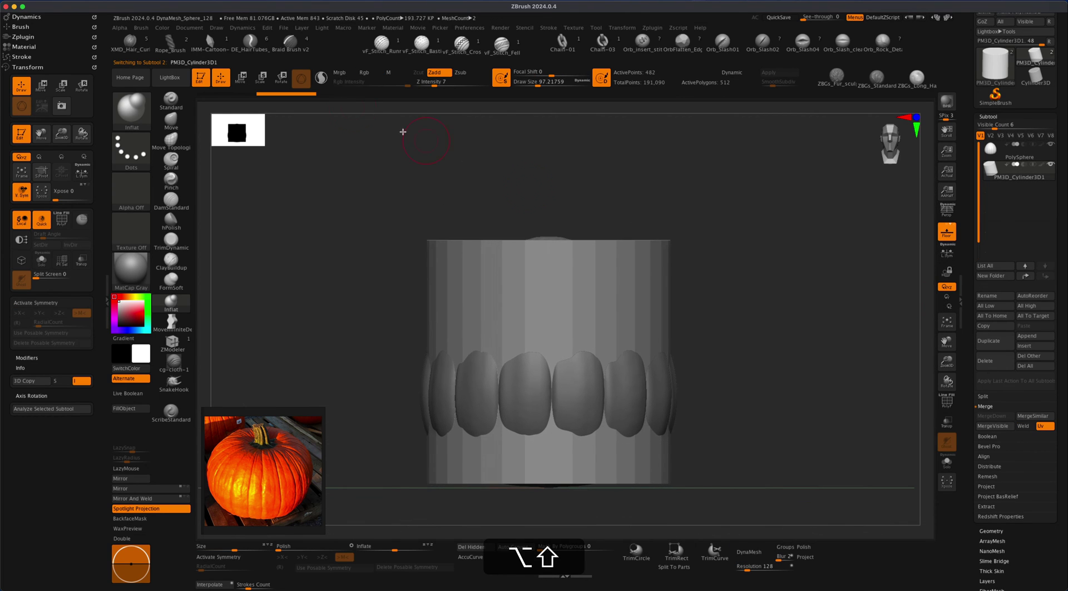
left_click(240, 78)
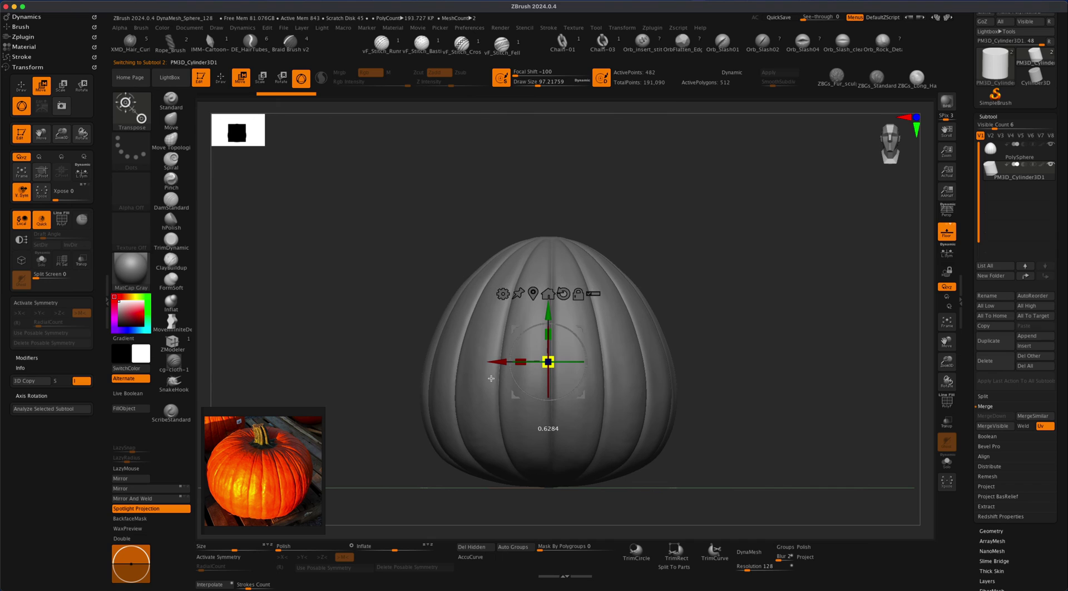
left_click_drag(548, 361, 471, 210)
left_click_drag(549, 143, 550, 184)
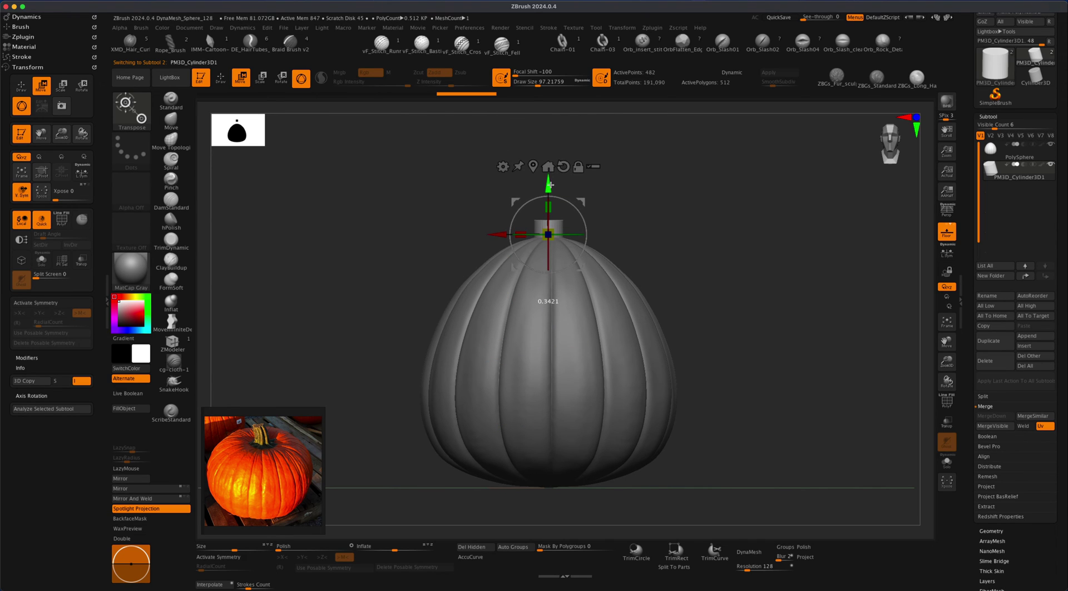
left_click_drag(552, 235, 546, 230)
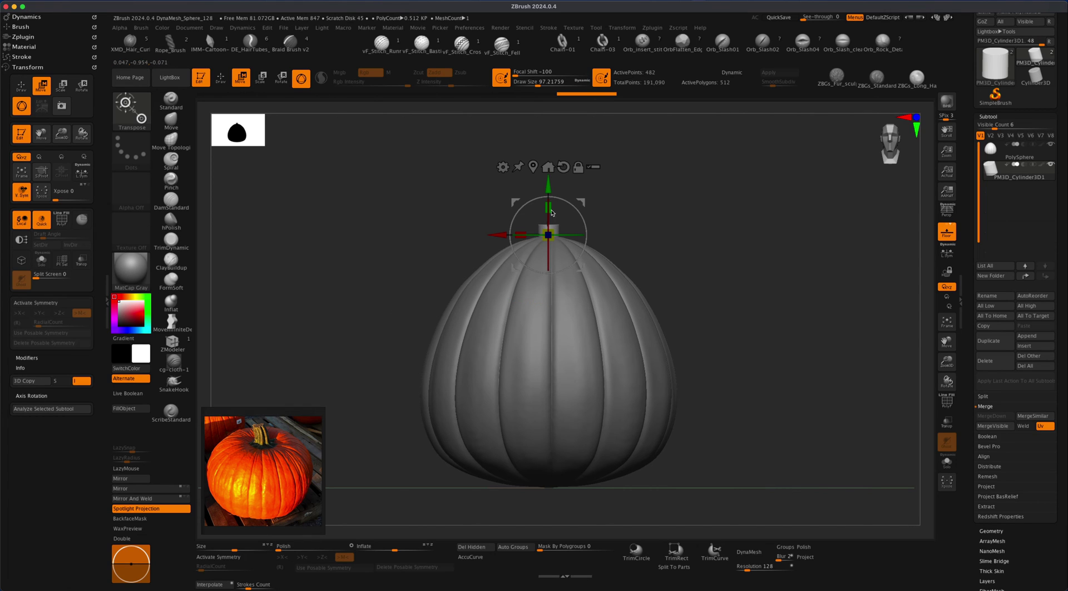
left_click_drag(553, 207, 551, 169)
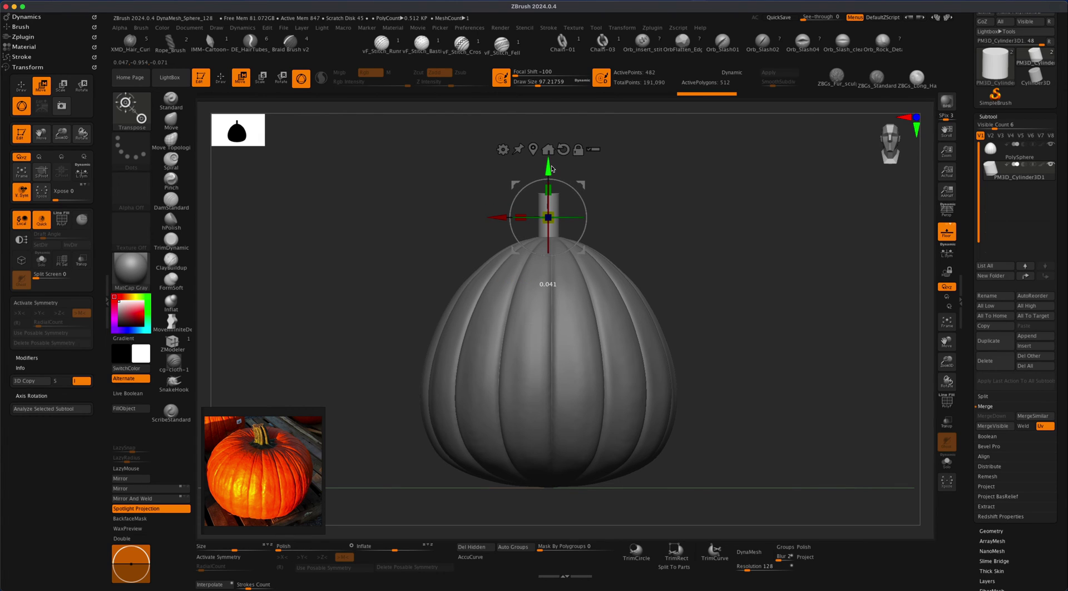
key("alt")
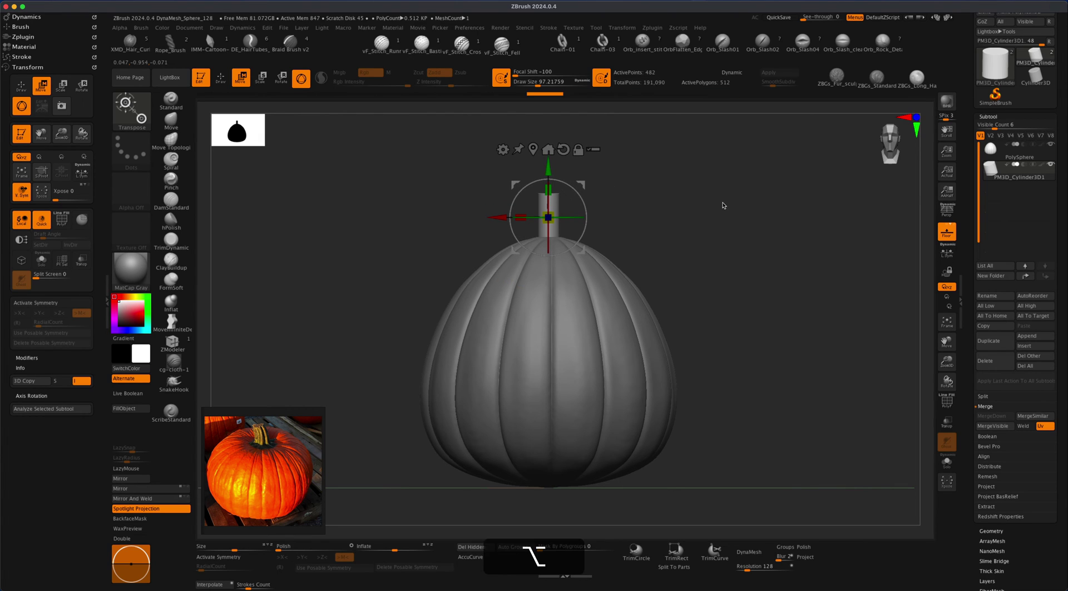
- Set the stem's DynaMesh resolution to 256 and convert the cylinder to a DynaMesh
left_click(749, 565)
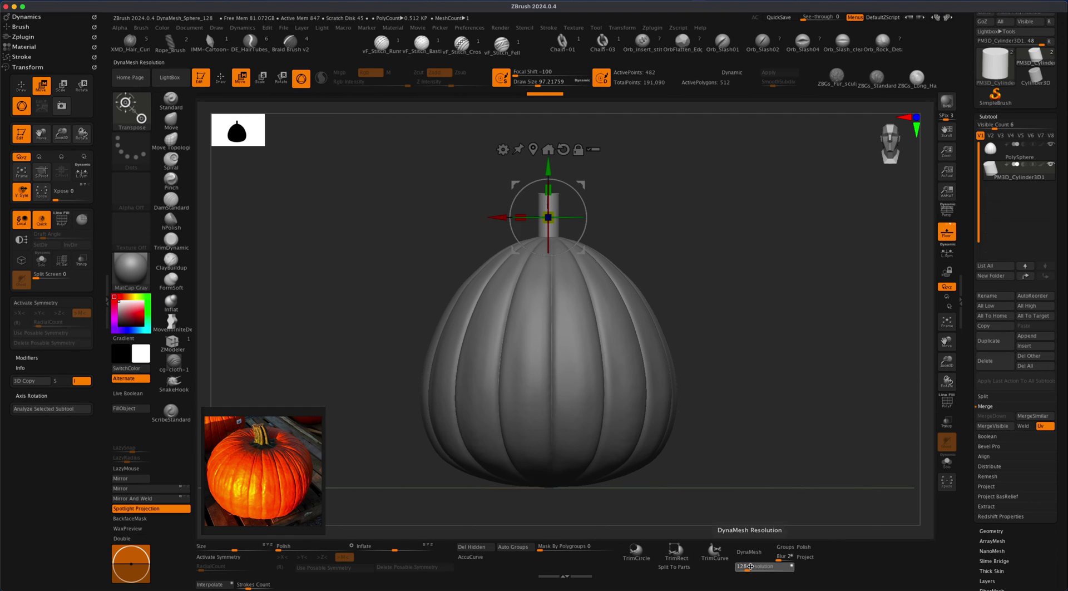
type("2")
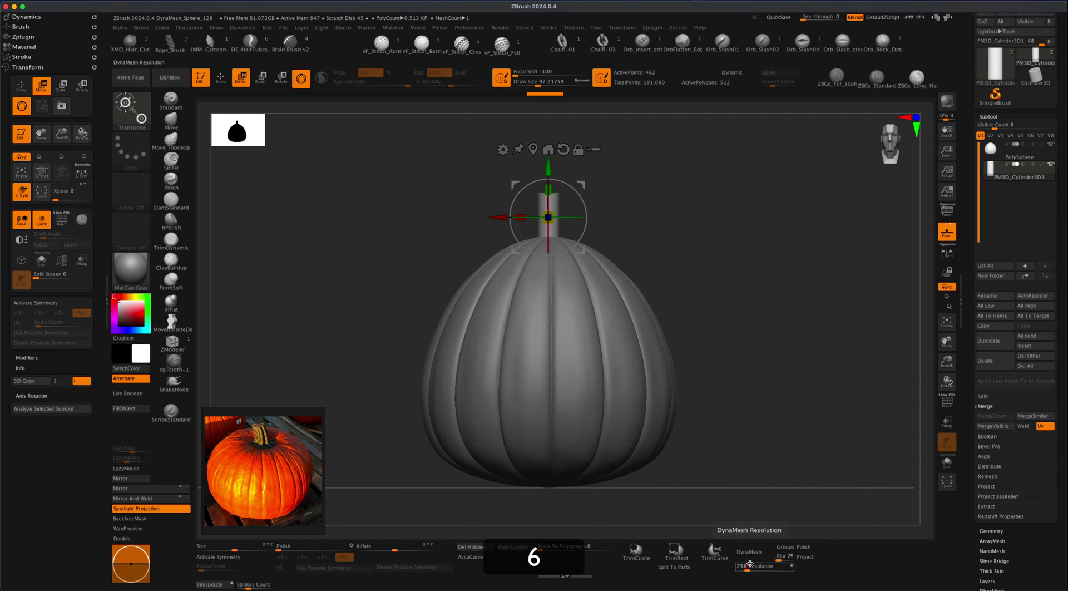
type("56")
key("Return")
left_click(752, 552)
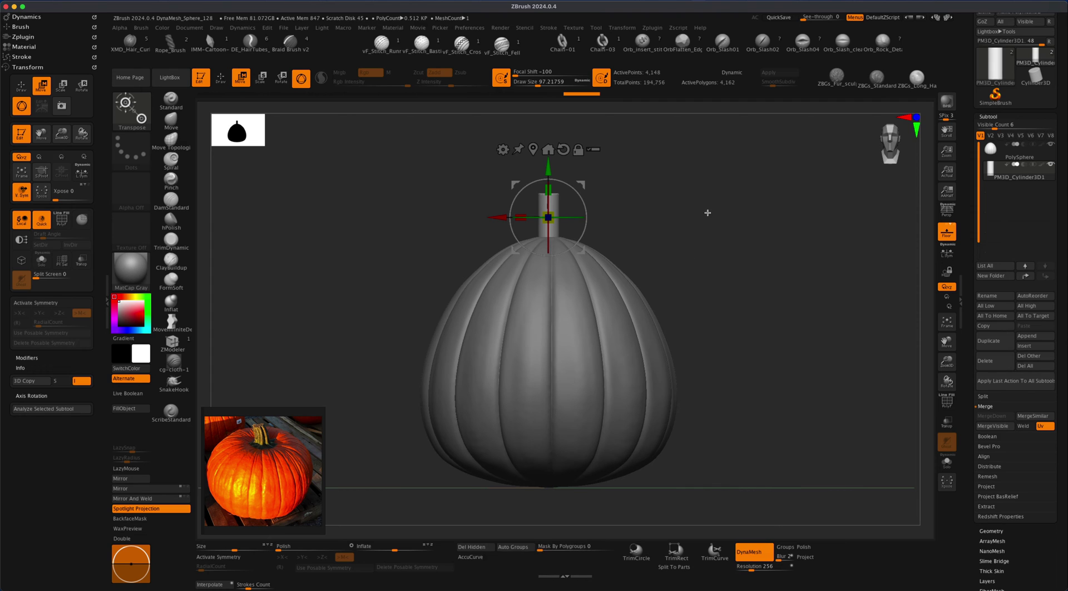
- Select the DamStandard brush and activate radial symmetry around the Y axis with a radial count of 8 for the stem
key("super")
left_click_drag(672, 229, 674, 274, "alt")
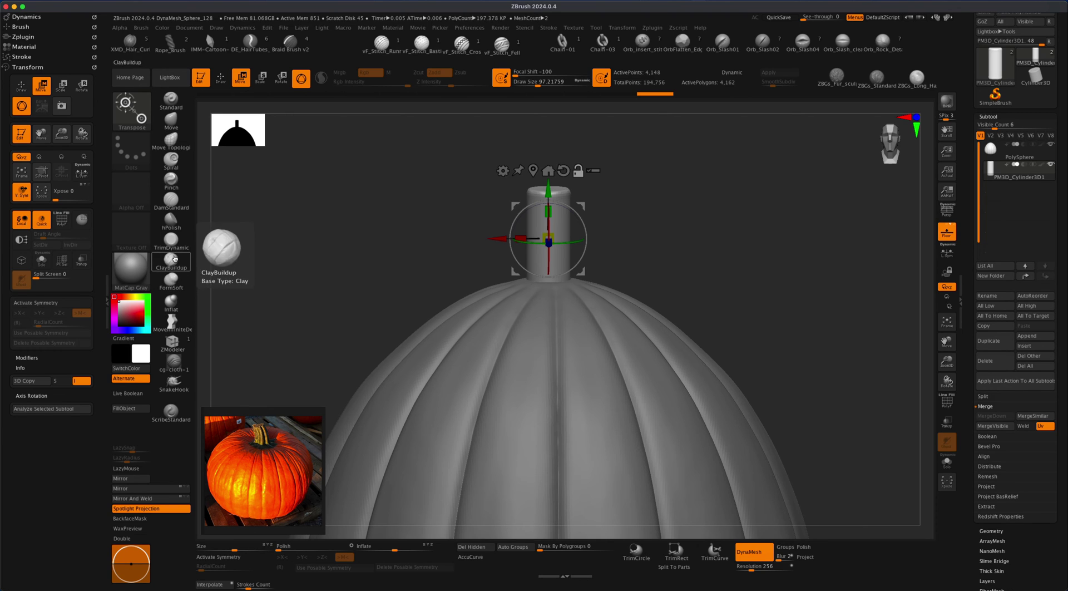
left_click(171, 201)
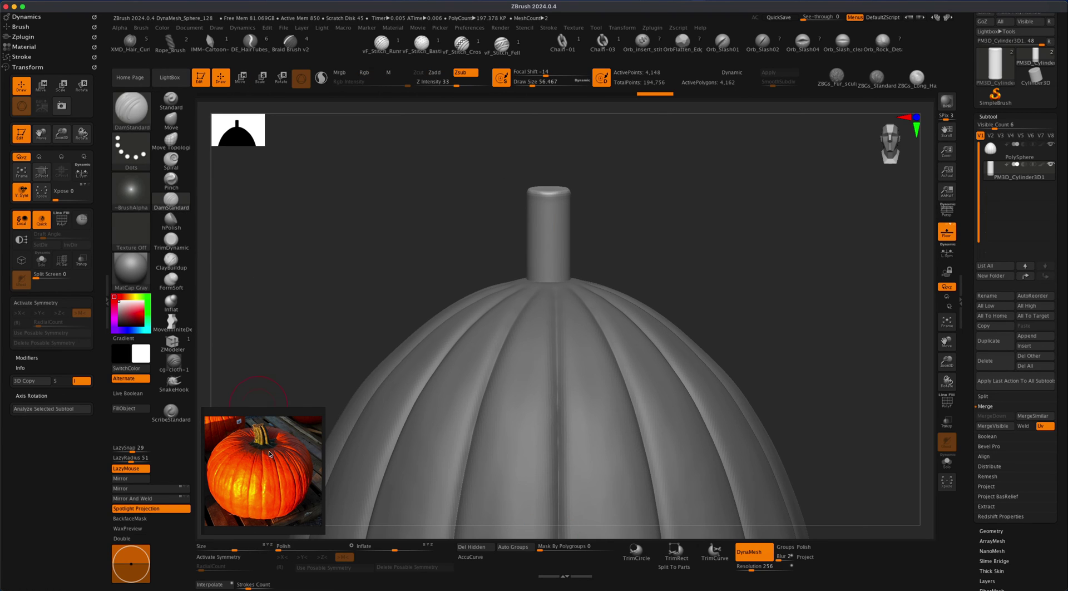
left_click(227, 558)
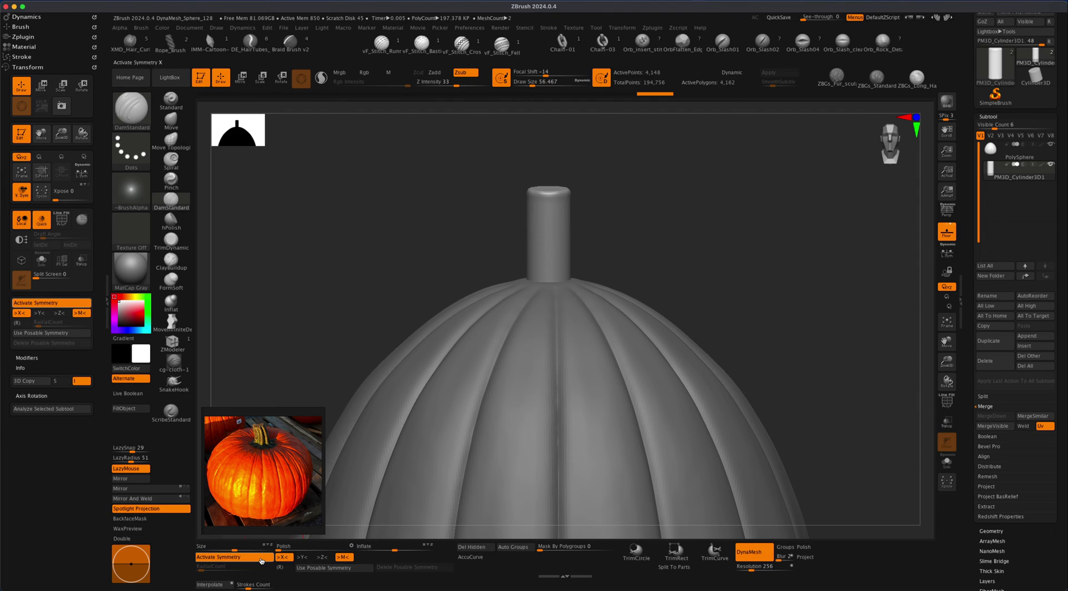
left_click(280, 567)
left_click(302, 558)
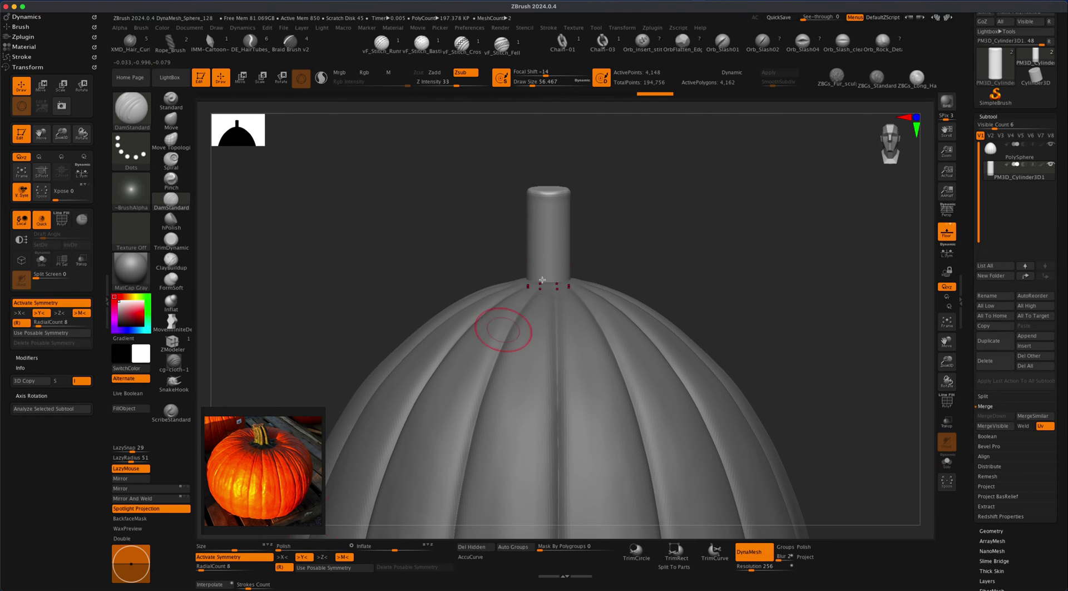
- Carve evenly spaced vertical grooves down the full length of the stem with the DamStandard brush at a draw size of about 20
left_click_drag(544, 225, 543, 284)
key("super+z")
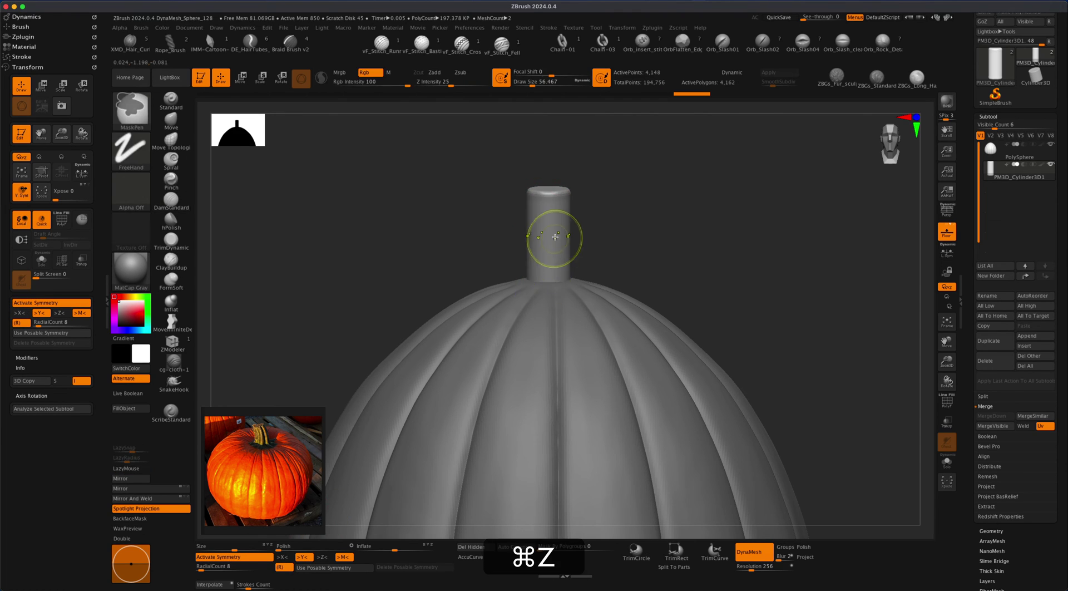
key("s")
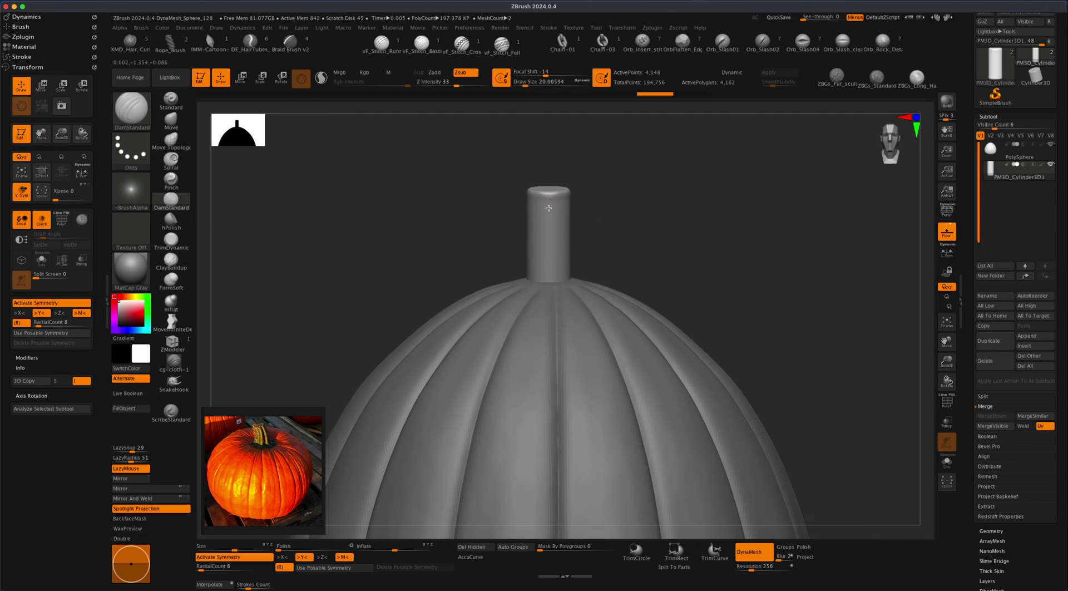
left_click_drag(548, 208, 548, 305)
left_click_drag(657, 250, 677, 236)
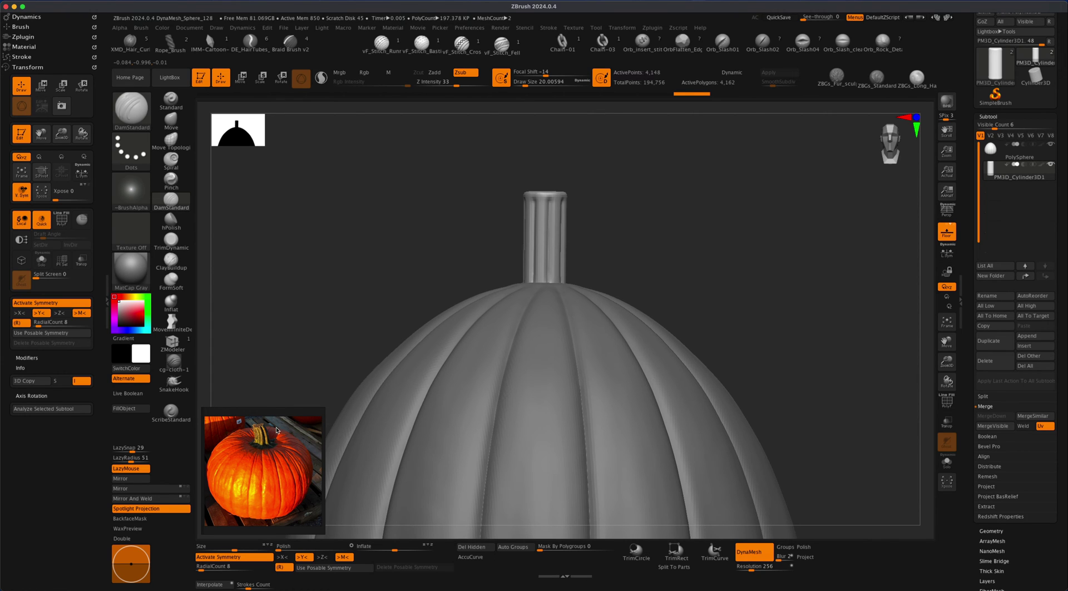
left_click_drag(340, 279, 356, 317)
left_click_drag(336, 248, 351, 279, "alt")
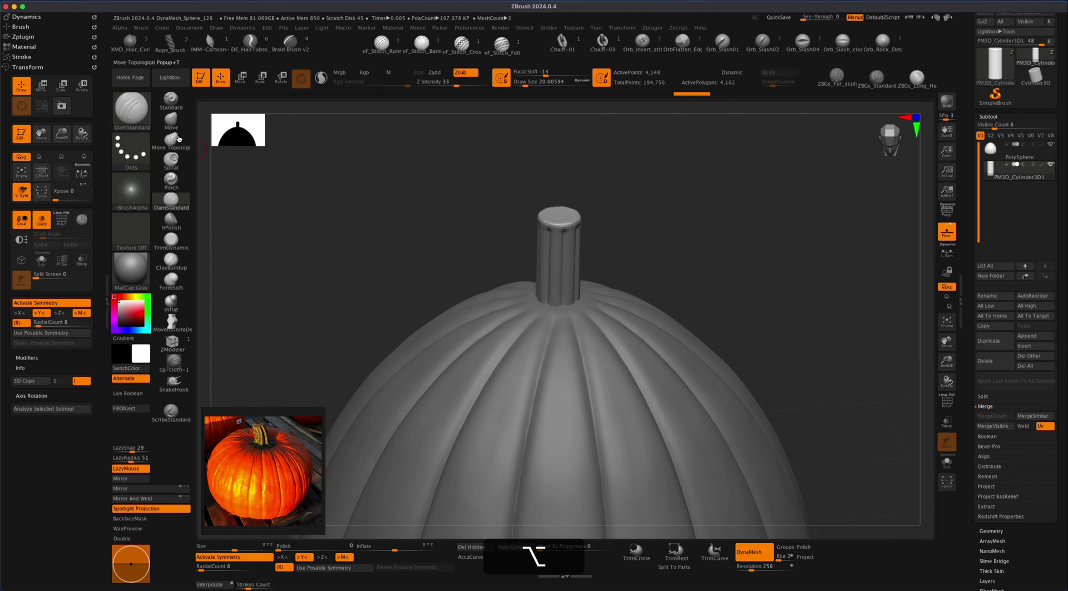
- Pull the ridges at the stem's base outward over the pumpkin with the Move brush to form a star-shaped foot
left_click(170, 120)
key("s")
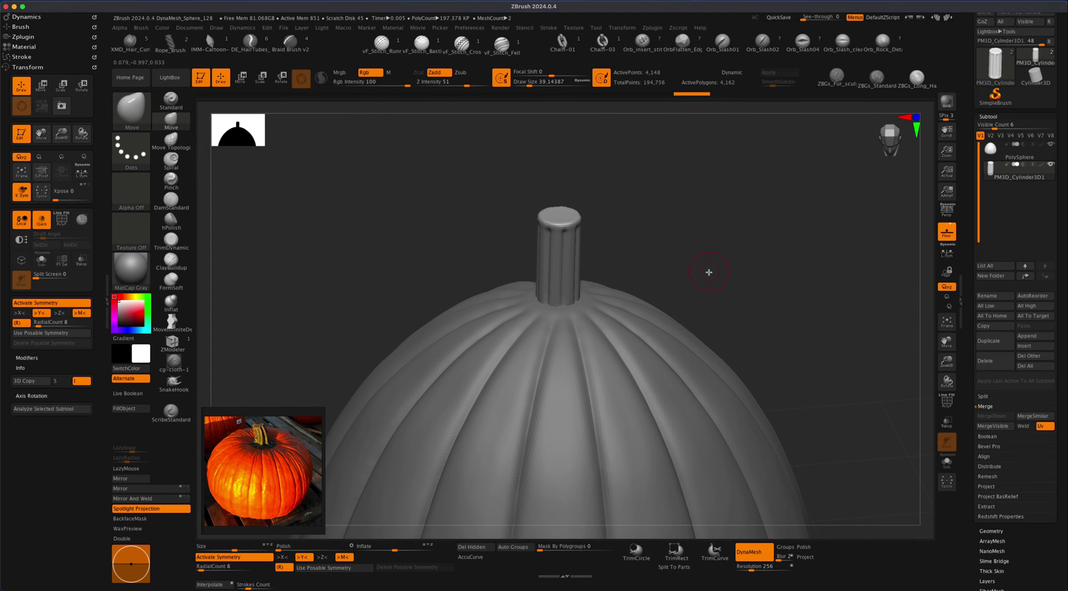
left_click_drag(696, 257, 706, 295, "alt")
mouse_move(646, 315)
left_mouse_down()
mouse_move(622, 339)
mouse_move(565, 347)
mouse_move(576, 358)
left_mouse_up()
key("super+s")
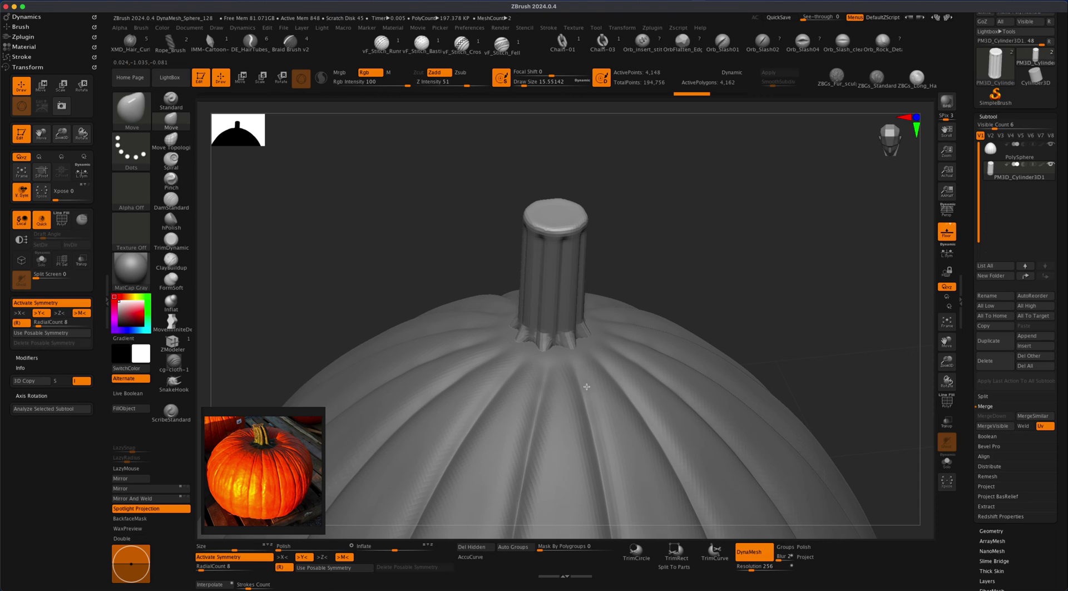
key("s")
left_click_drag(680, 265, 693, 265)
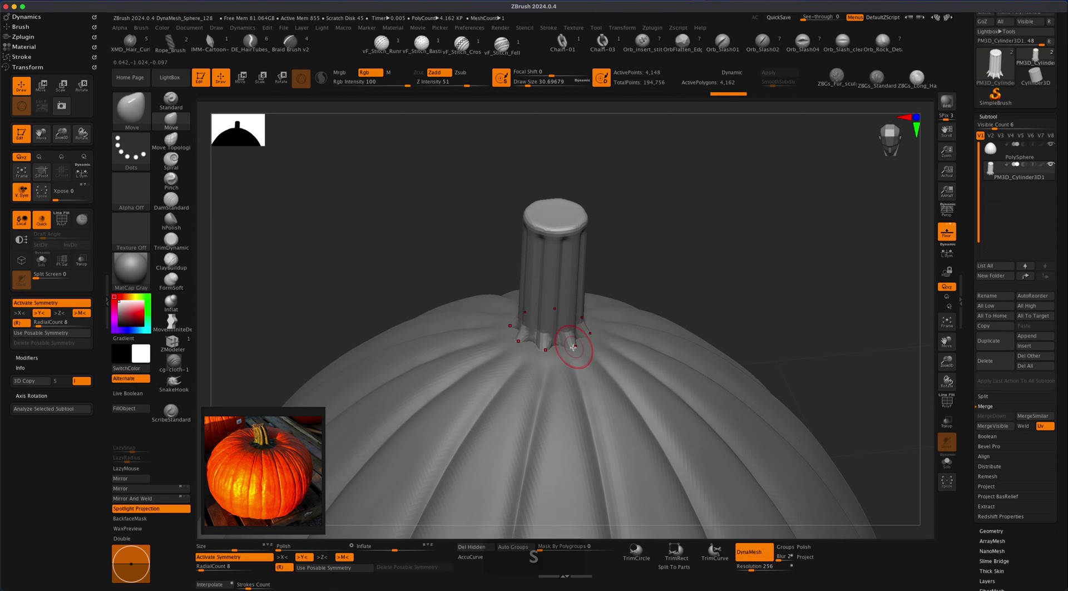
left_click_drag(573, 347, 577, 354)
left_click_drag(653, 287, 660, 312)
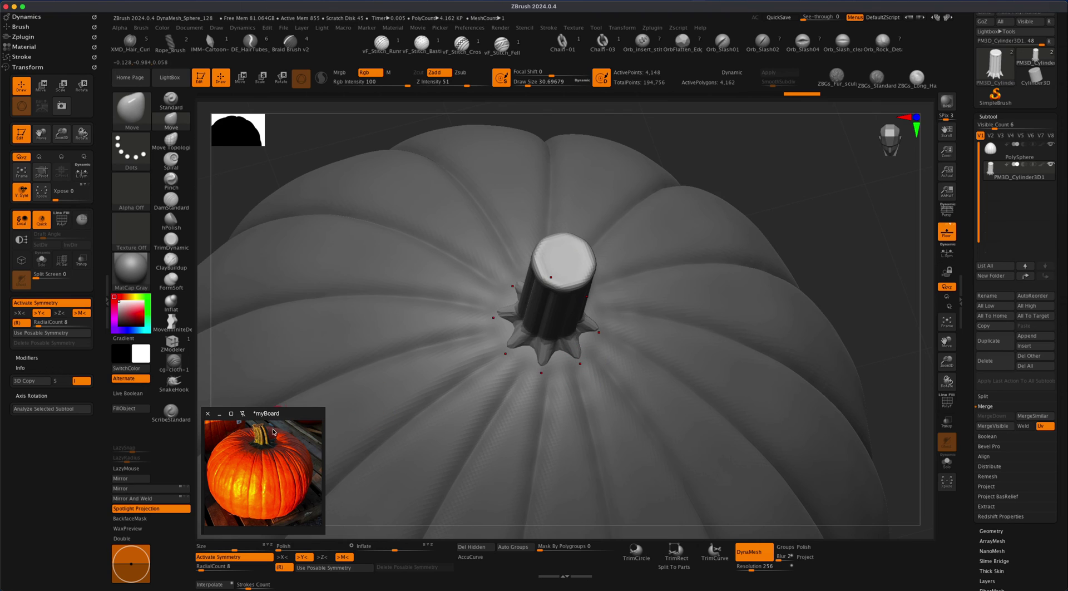
- Pull the ridges of the stem's top rim up and outward with the Move brush at a draw size of about 22, following the reference
scroll(269, 453, "up", 5)
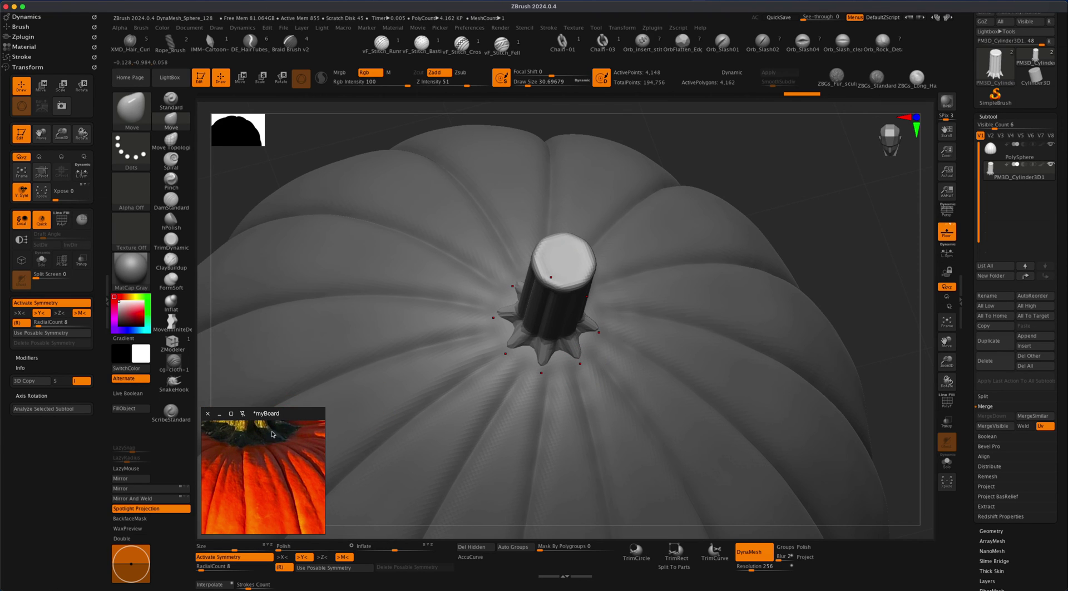
scroll(273, 438, "down", 5)
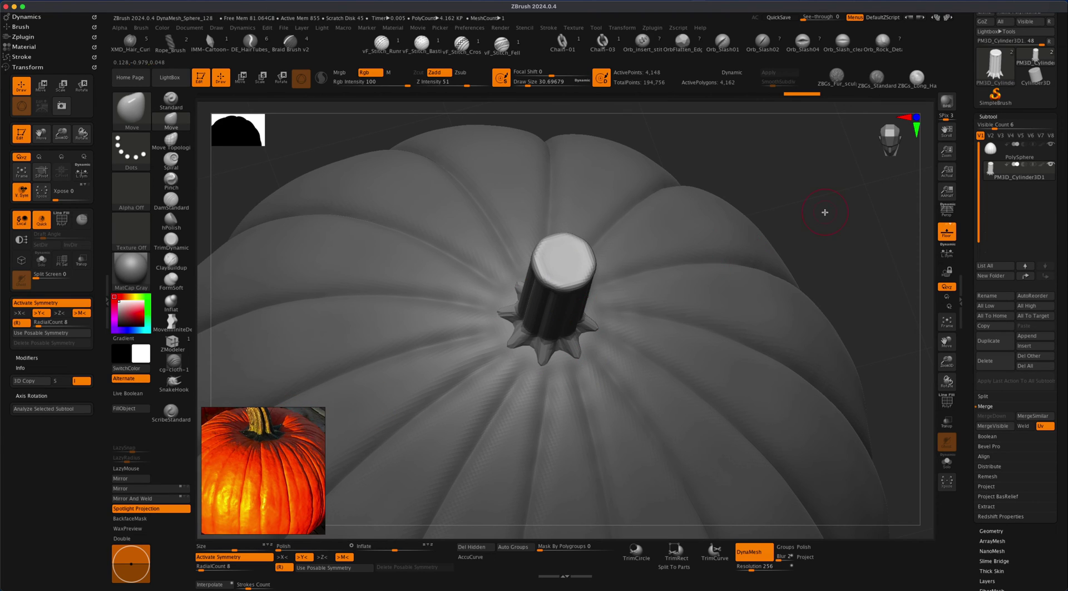
right_click_drag(824, 212, 777, 224)
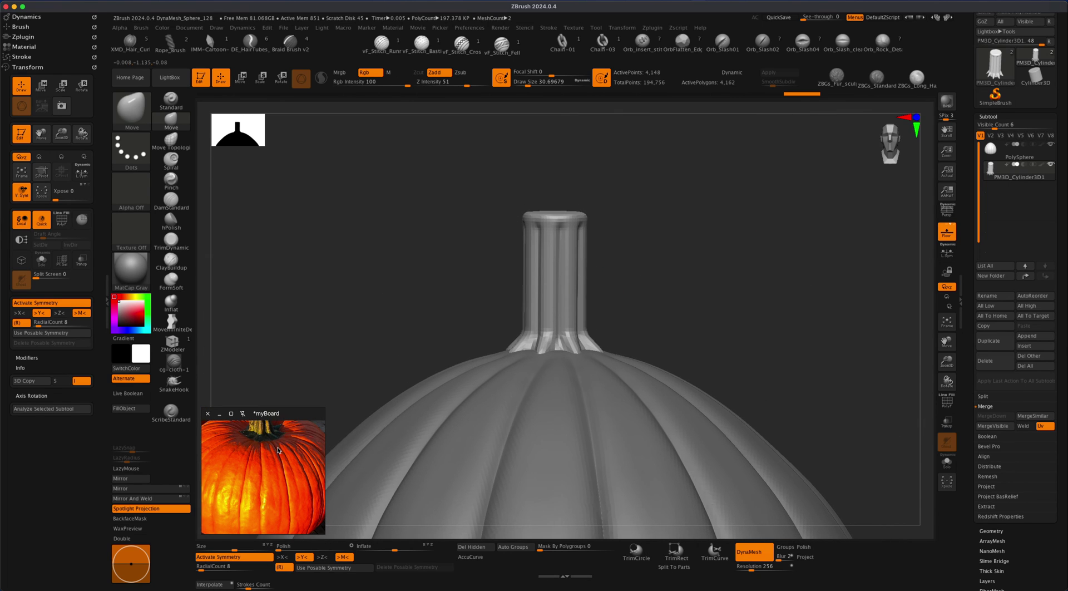
middle_click_drag(277, 450, 272, 478)
scroll(251, 449, "up", 1)
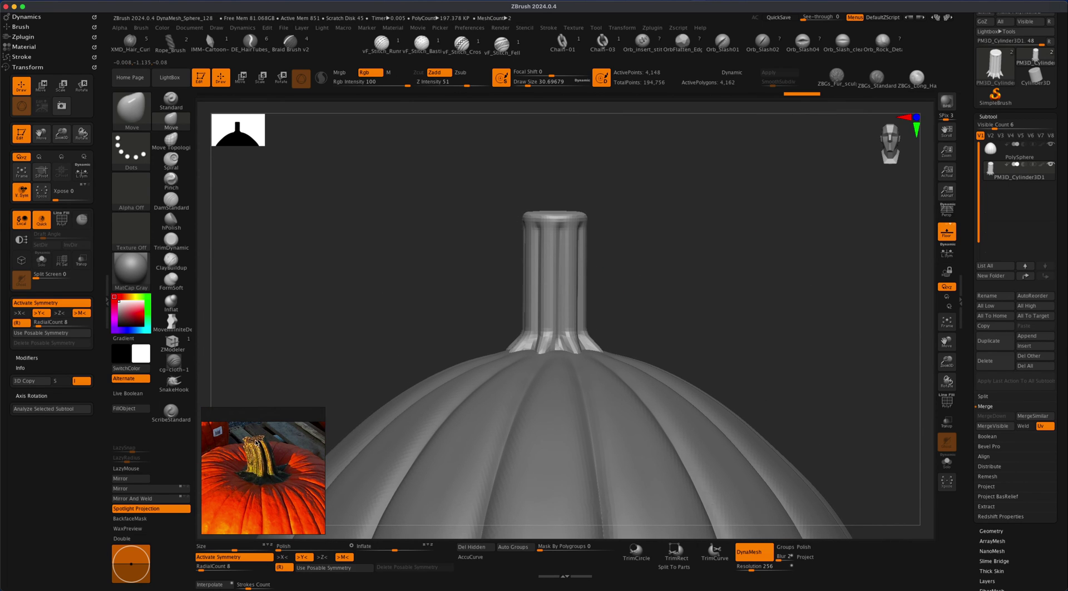
mouse_move(410, 291)
right_mouse_down()
mouse_move(388, 319)
mouse_move(445, 303)
right_mouse_up()
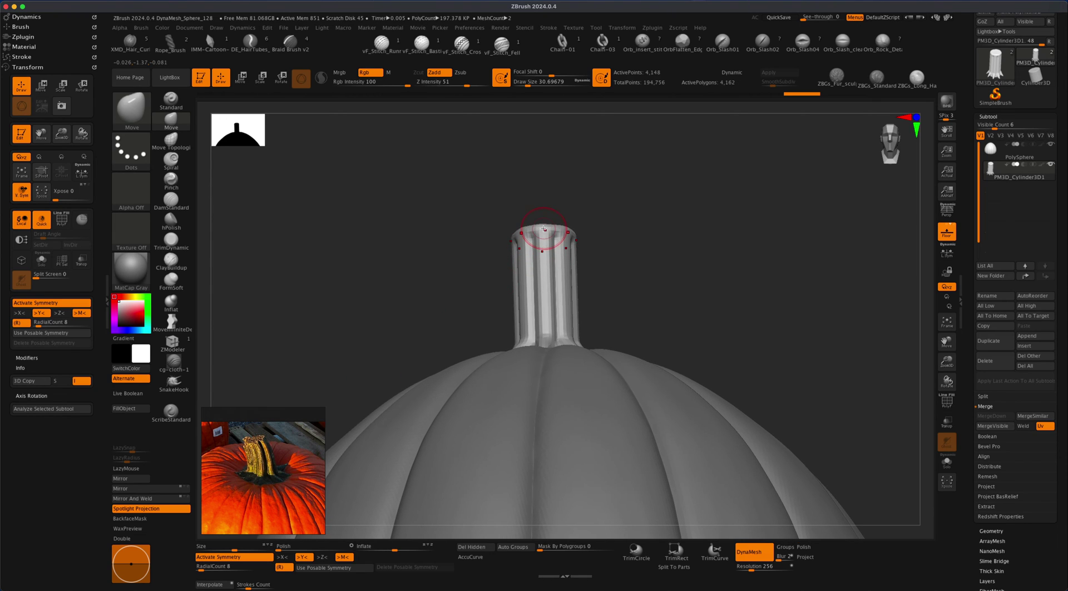
left_click_drag(570, 228, 579, 212)
key("super+z")
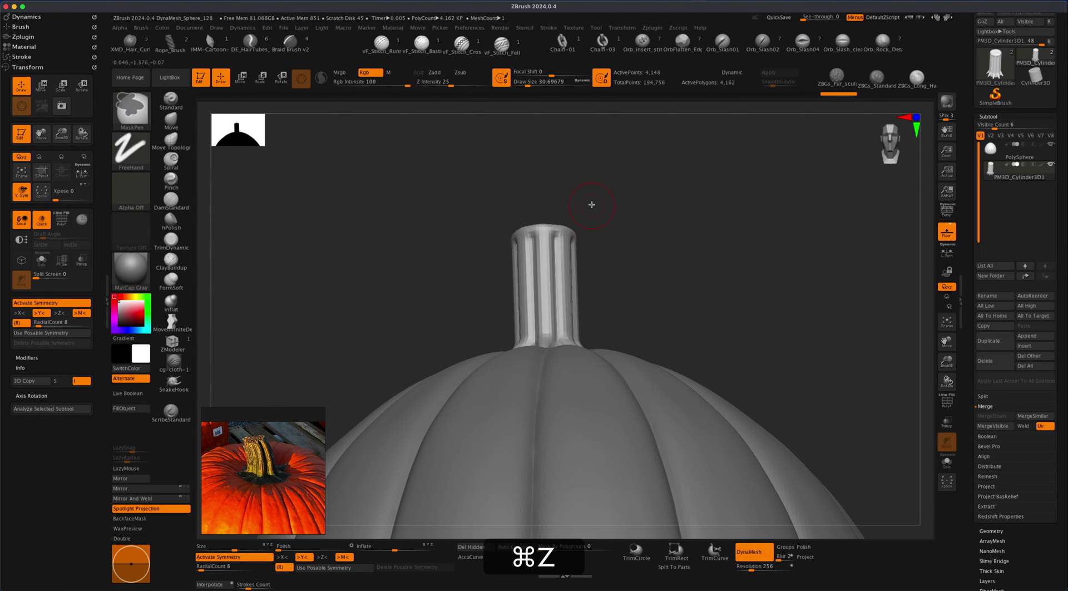
key("s")
key("s")
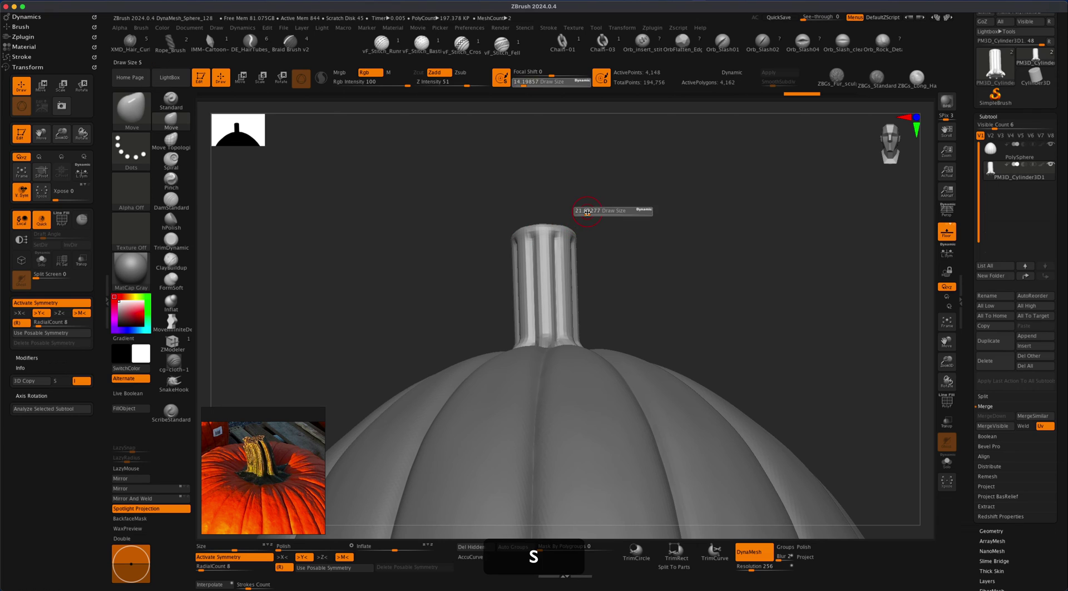
left_click(584, 212)
left_click_drag(568, 229, 580, 212)
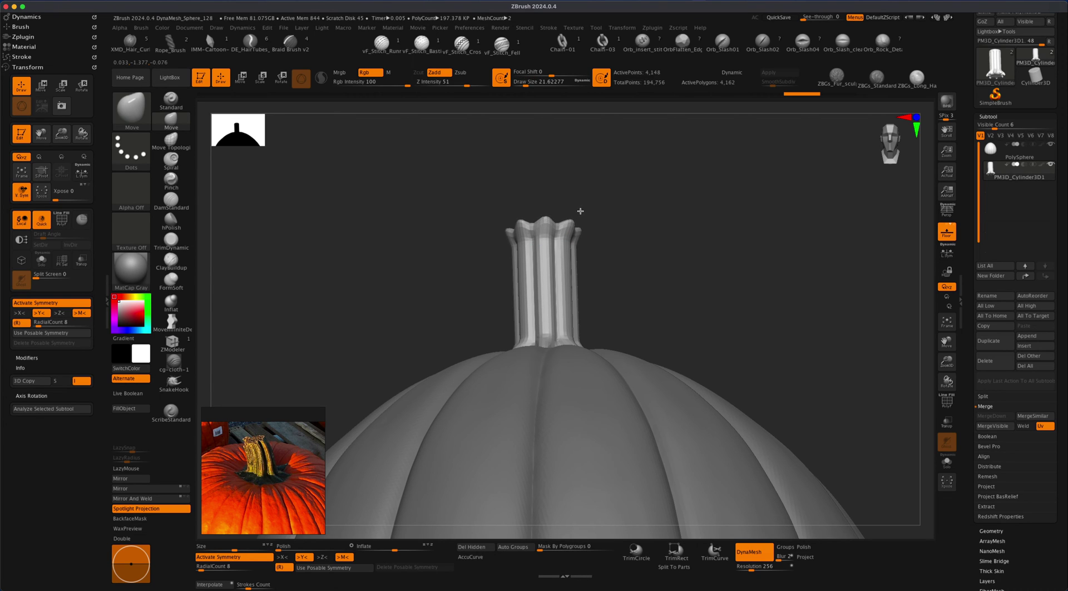
key("shift")
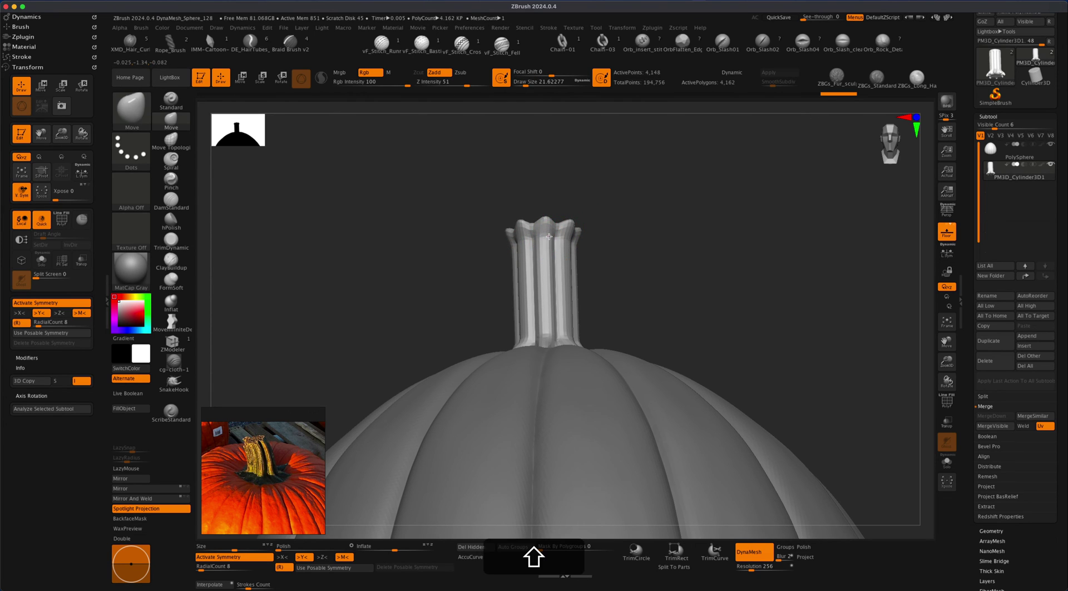
- Narrow the middle of the stem and flare its top and base with a larger Move brush
key("s")
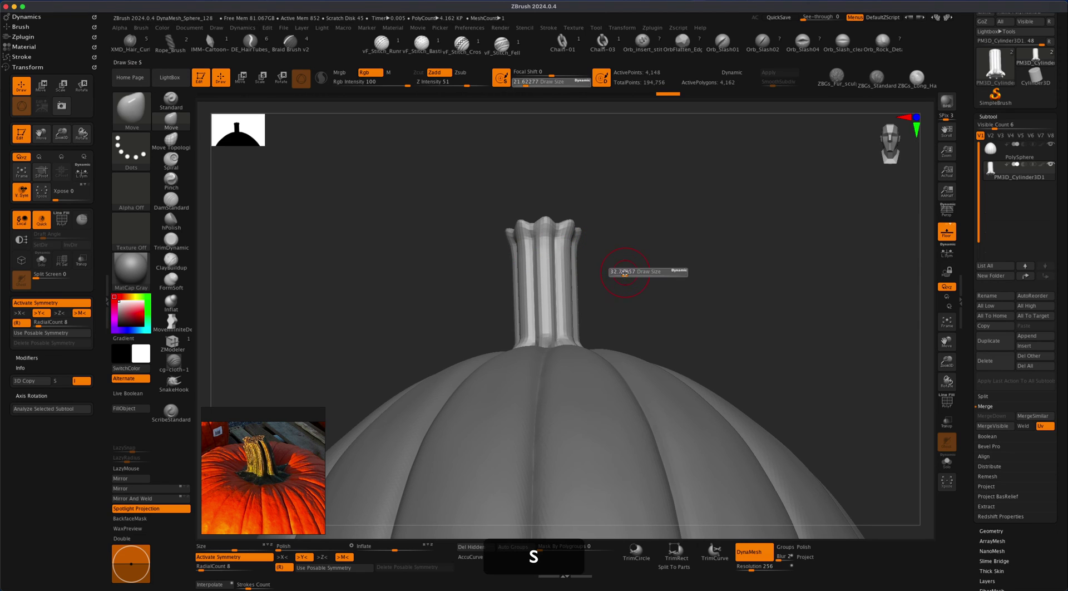
mouse_move(589, 262)
left_mouse_down()
mouse_move(582, 276)
mouse_move(544, 269)
mouse_move(539, 312)
mouse_move(518, 264)
mouse_move(559, 311)
mouse_move(566, 327)
mouse_move(553, 333)
mouse_move(564, 322)
mouse_move(540, 283)
mouse_move(569, 279)
mouse_move(525, 281)
mouse_move(566, 282)
mouse_move(584, 301)
mouse_move(565, 274)
mouse_move(558, 332)
left_mouse_up()
key("s")
key("s")
mouse_move(656, 316)
left_mouse_down("alt")
mouse_move(663, 280)
mouse_move(646, 315)
mouse_move(671, 303)
left_mouse_up("alt")
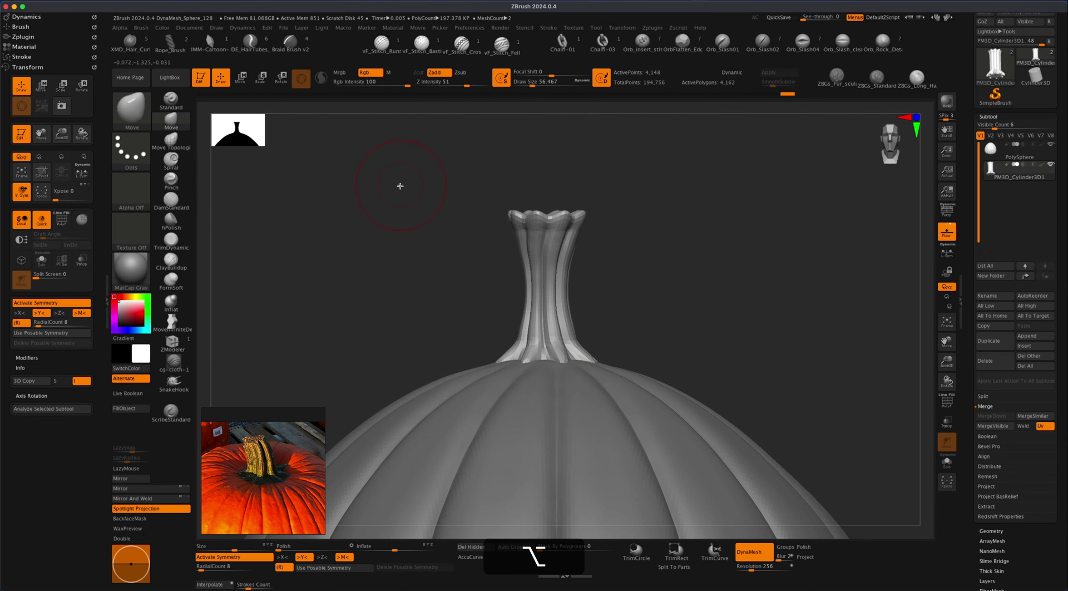
- Add a Bend Curve deformer to the stem and turn off symmetry
left_click(240, 81)
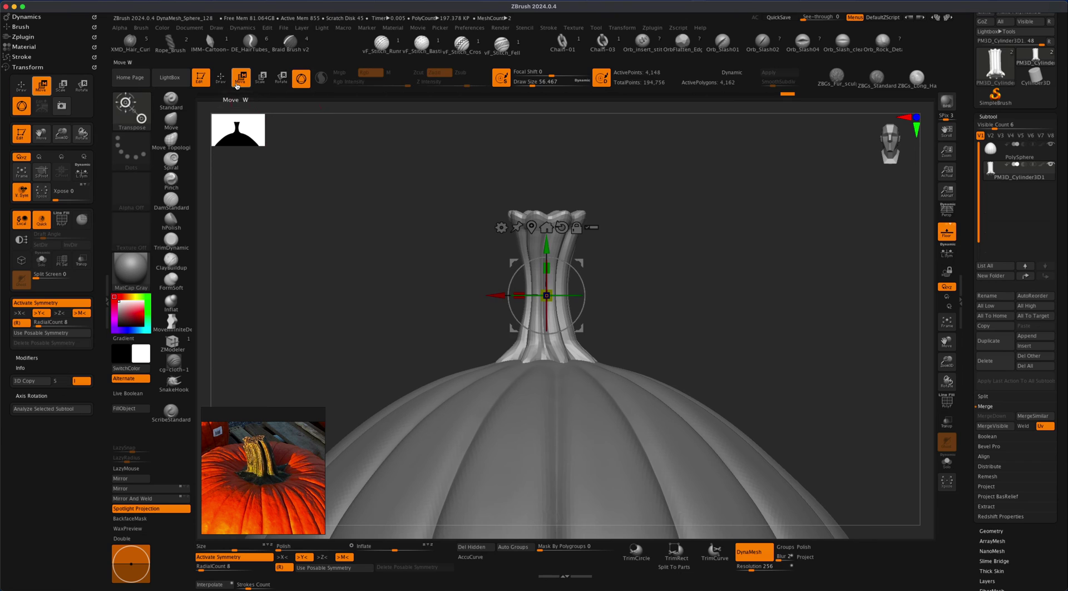
left_click(500, 228)
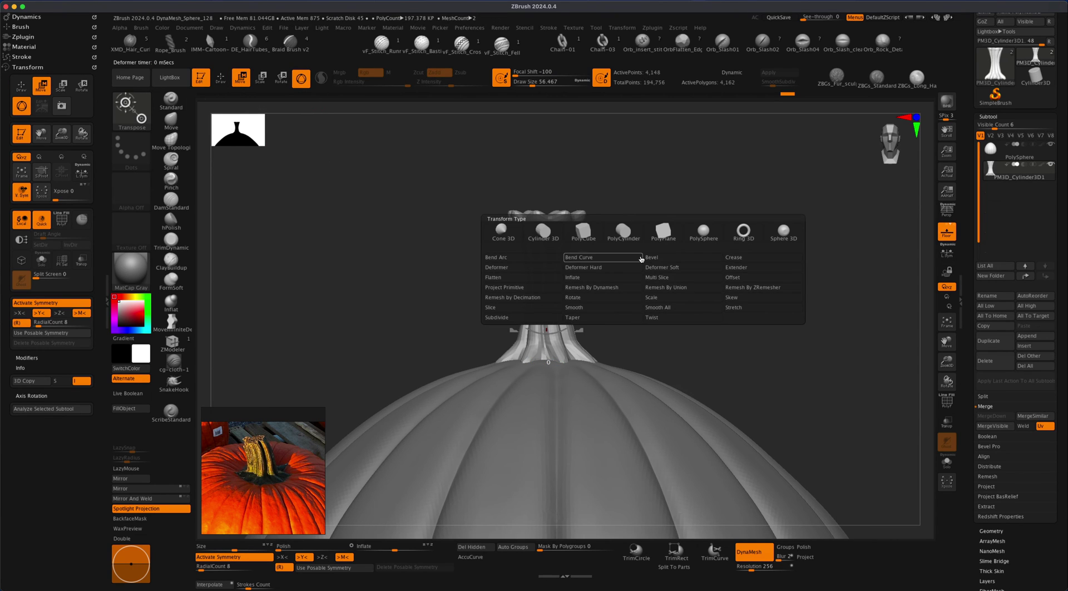
left_click(596, 257)
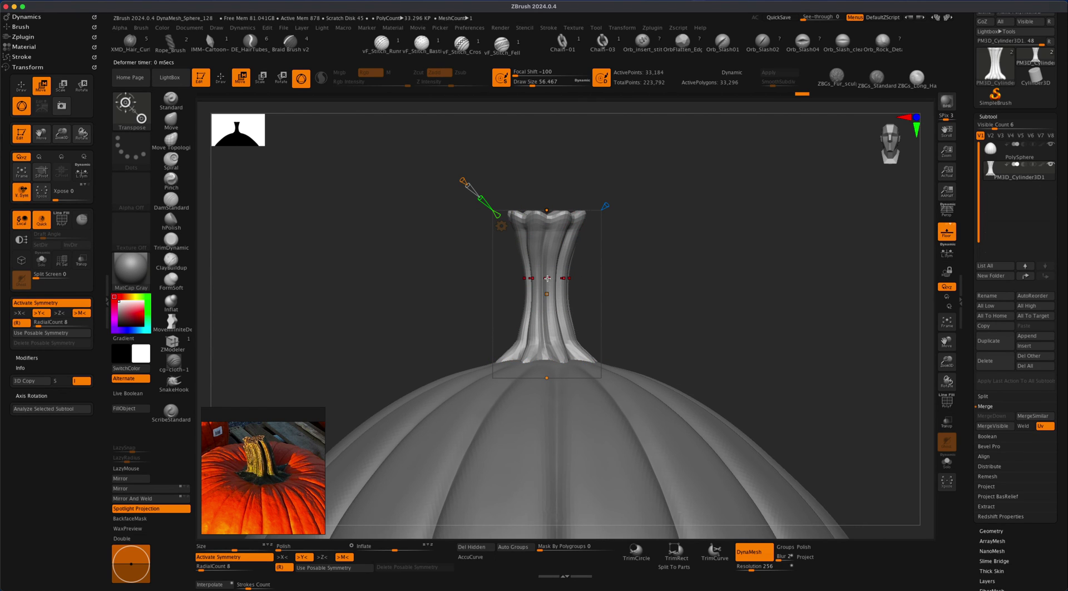
key("x")
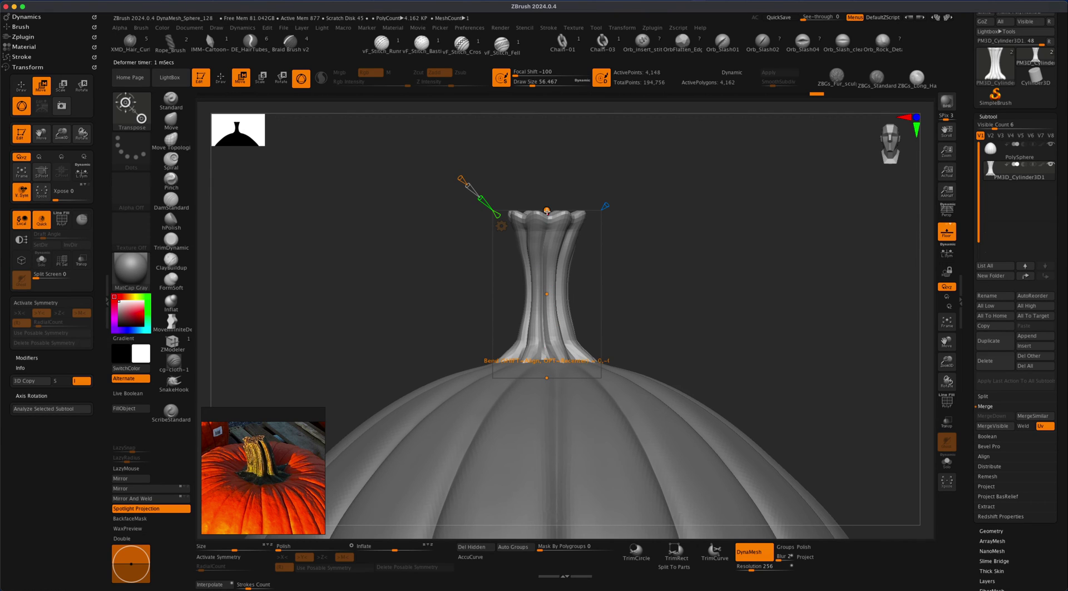
- Bend the stem sideways into a curved hook by repositioning the Bend Curve's control points, using five points along the stem
left_click_drag(547, 210, 517, 245)
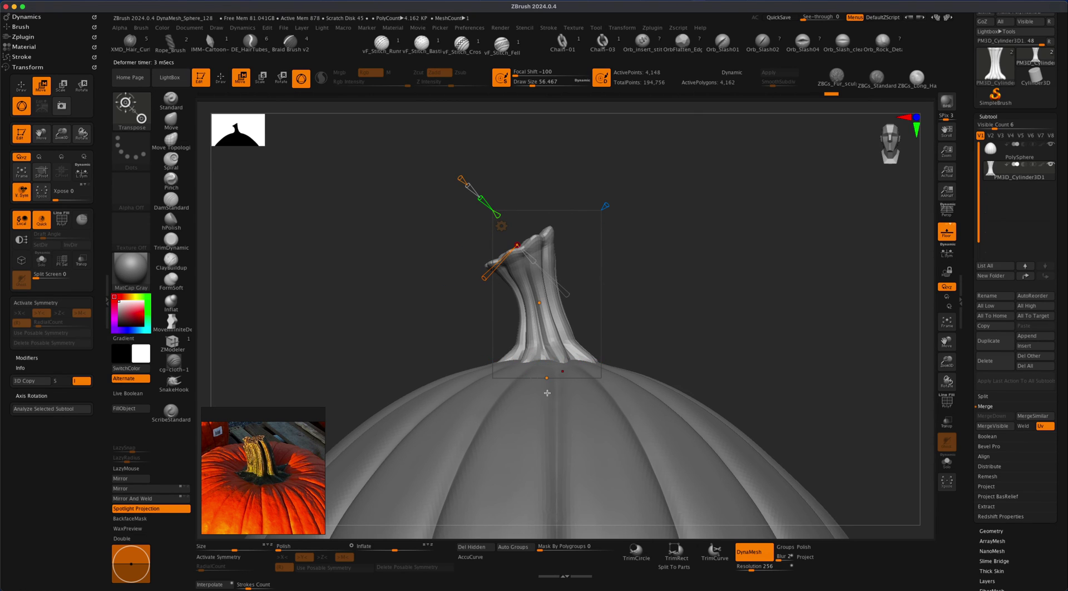
key("super+z")
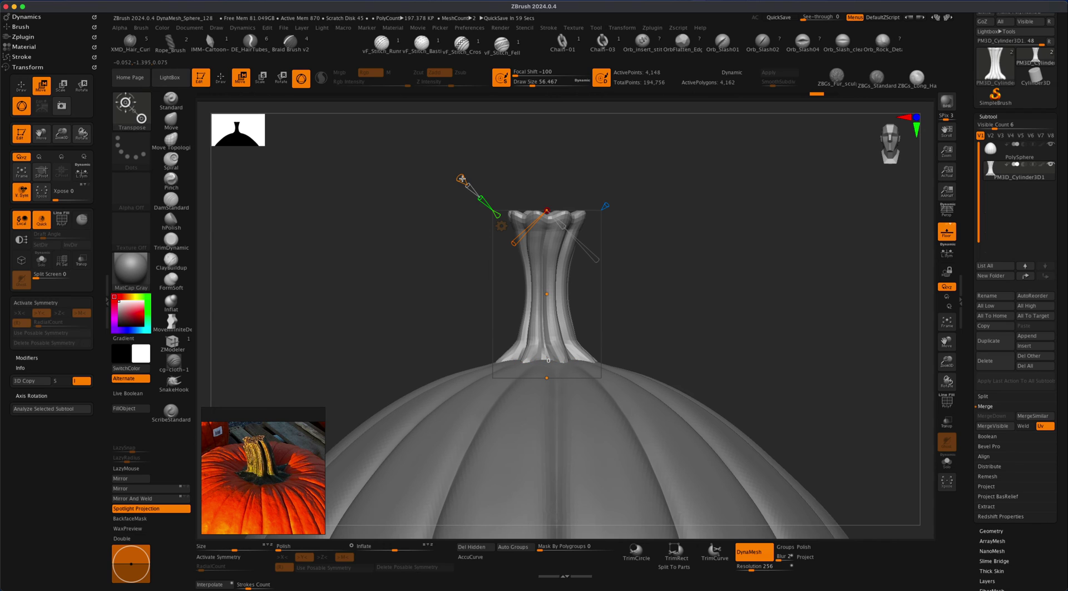
mouse_move(240, 439)
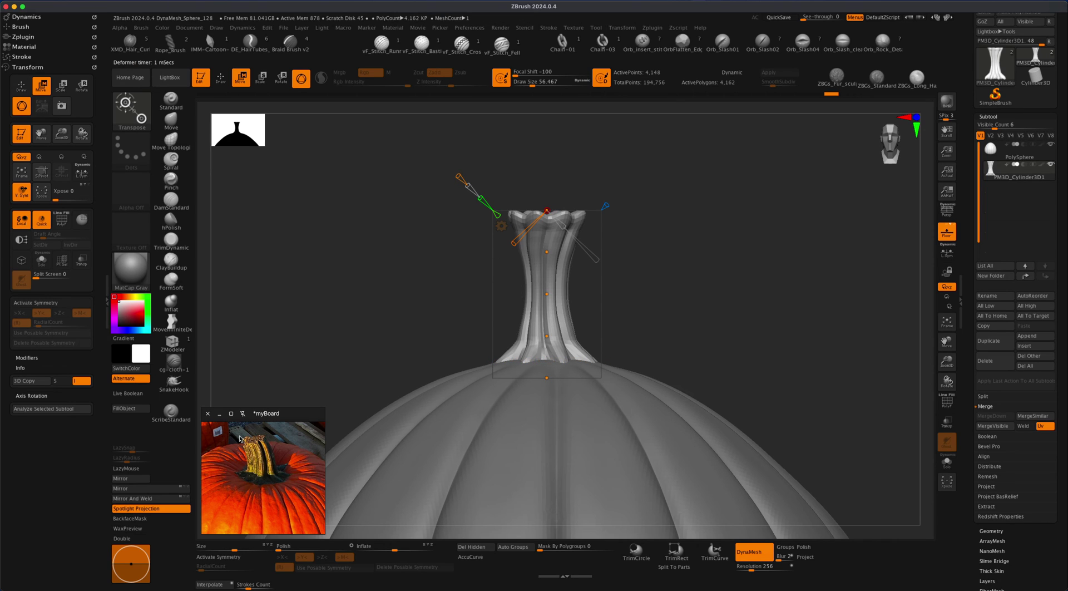
left_click_drag(547, 212, 476, 204)
left_click_drag(538, 255, 560, 286)
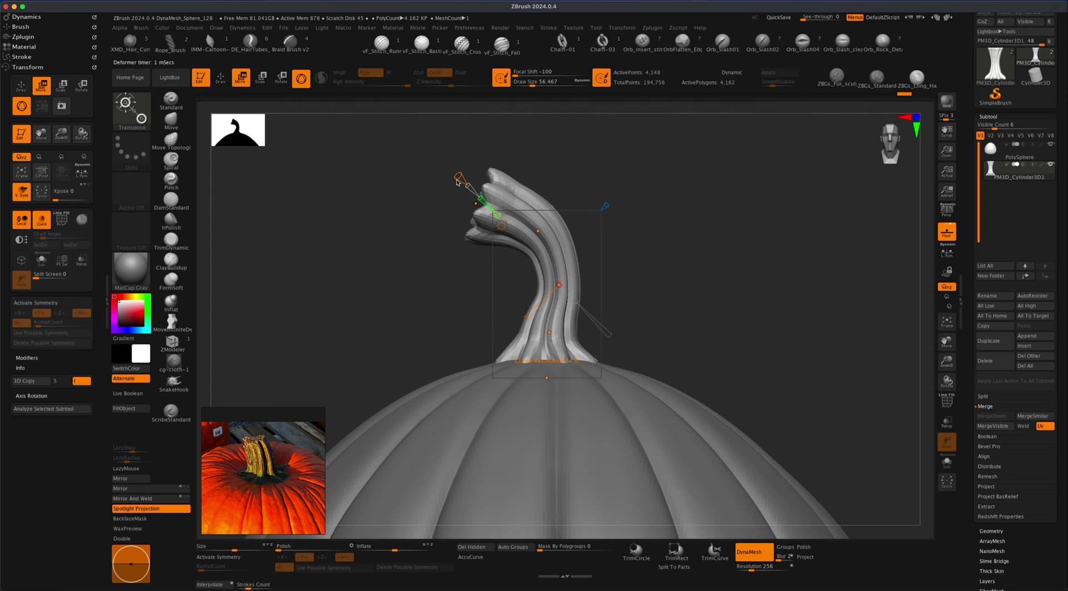
mouse_move(478, 207)
left_mouse_down()
mouse_move(471, 217)
mouse_move(471, 200)
left_mouse_up()
left_click_drag(559, 286, 562, 292)
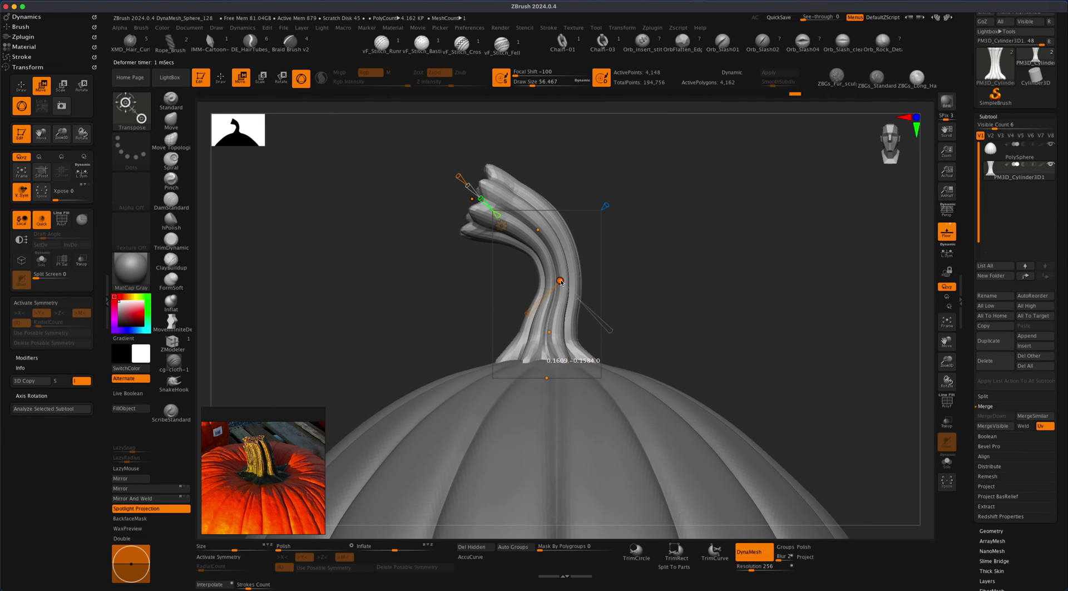
- Accept the Bend Curve deformation on the stem and return to Draw mode with the Move brush
left_click(500, 226)
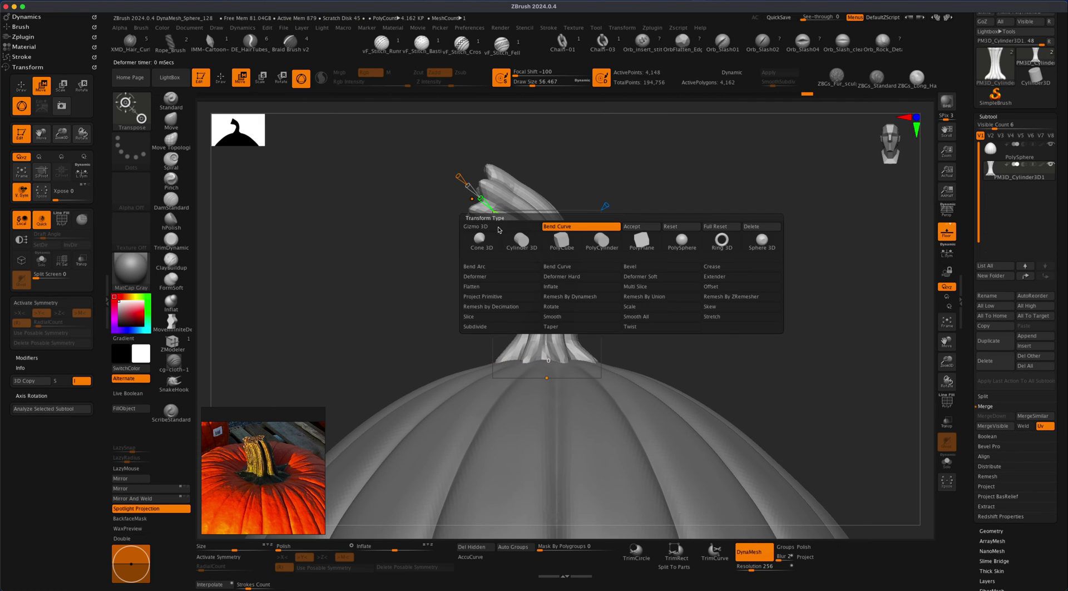
left_click(624, 227)
mouse_move(715, 326)
left_mouse_down("alt")
mouse_move(691, 288)
mouse_move(699, 257)
mouse_move(715, 267)
mouse_move(719, 310)
mouse_move(730, 315)
mouse_move(732, 289)
left_mouse_up("alt")
left_click(221, 78)
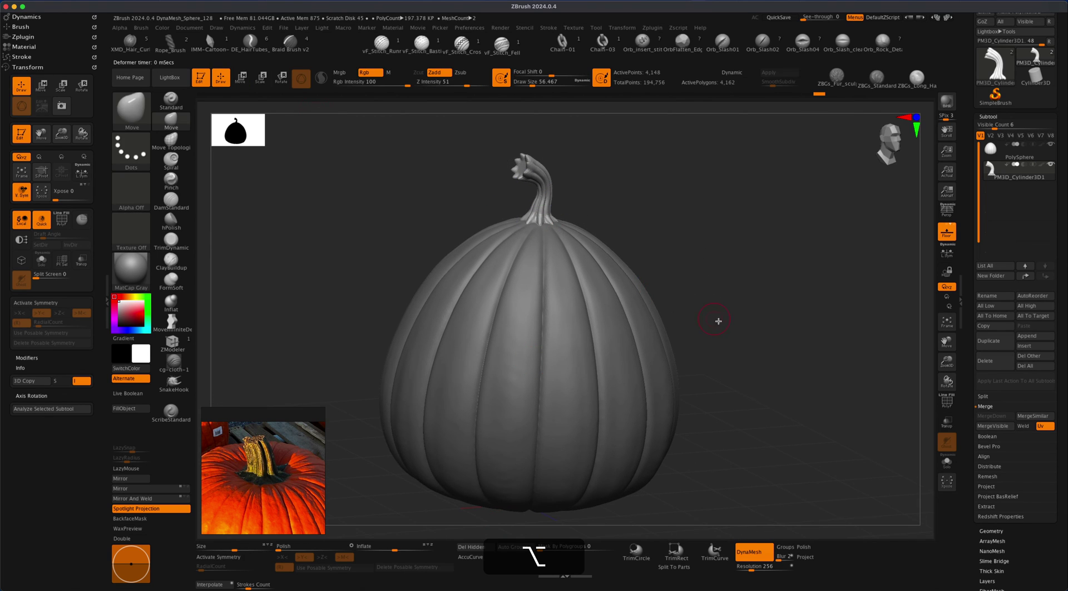
mouse_move(744, 348)
left_mouse_down("alt")
mouse_move(753, 342)
mouse_move(722, 307)
mouse_move(762, 353)
mouse_move(746, 375)
mouse_move(746, 336)
mouse_move(722, 415)
mouse_move(695, 378)
left_mouse_up("alt")
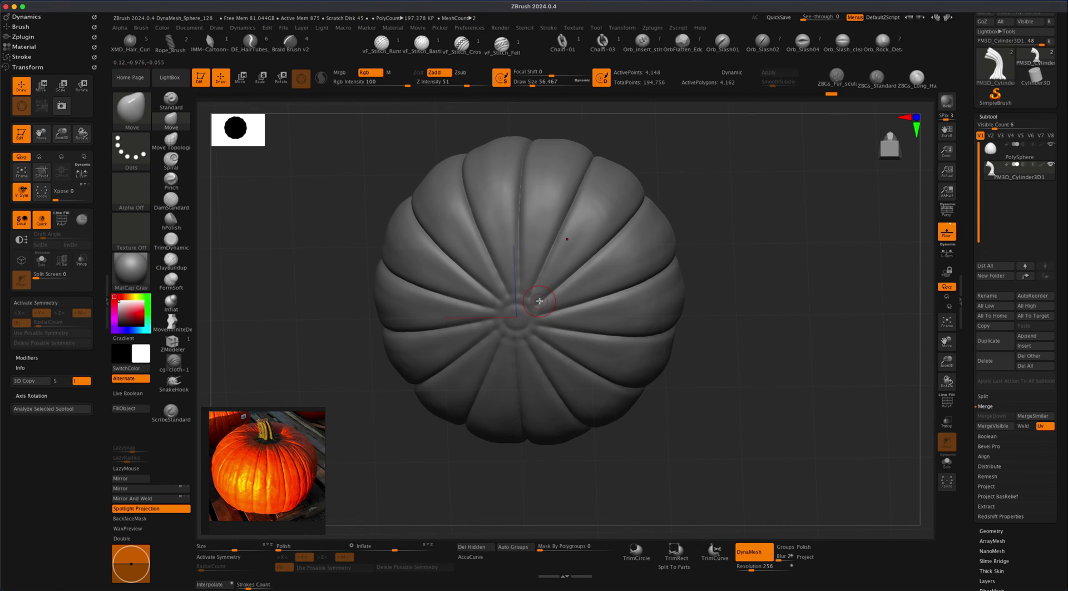
- Select the pumpkin body, turn off symmetry, and mask everything except the small centre of its underside by inverting a painted mask
left_click(535, 250, "alt")
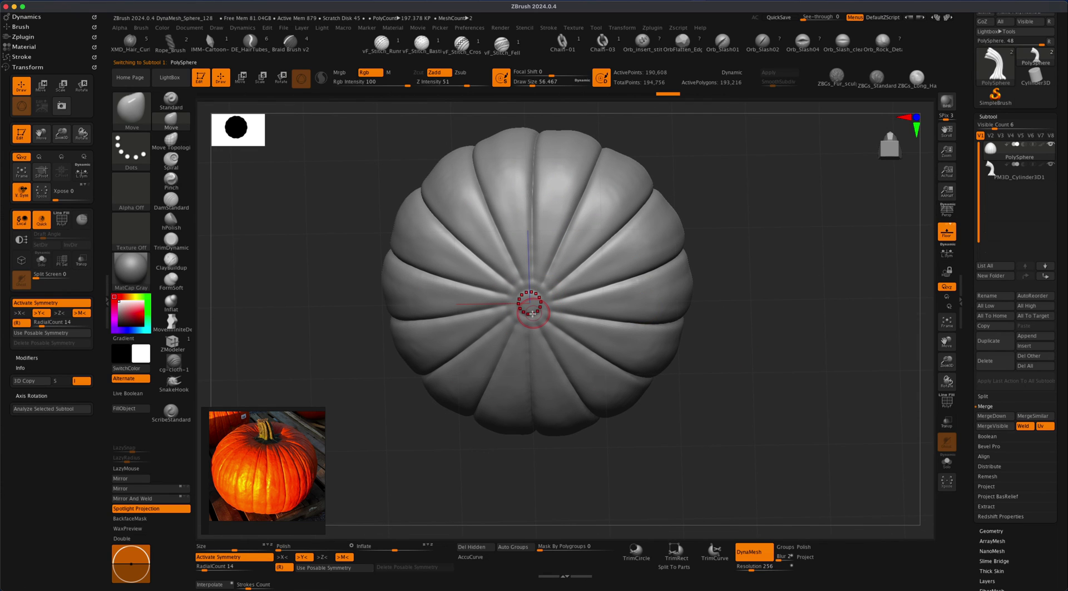
key("x")
left_click_drag(726, 332, 747, 364, "alt")
key("super")
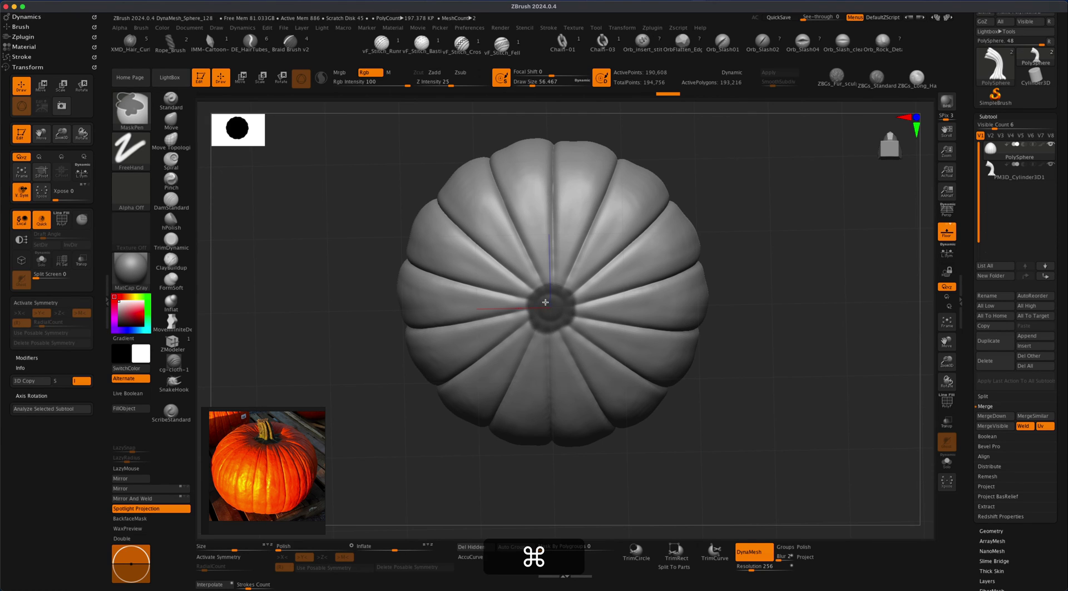
left_click(761, 354, "super")
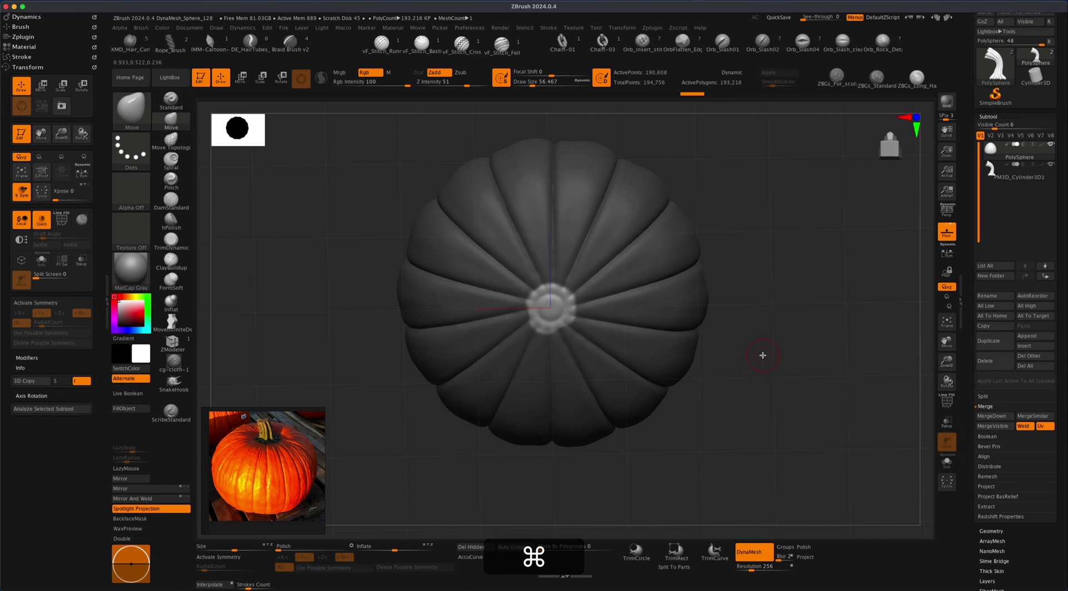
- Sink the unmasked centre of the pumpkin's underside with an Inflate deformation of -24 and invert the mask
left_click_drag(395, 548, 383, 549)
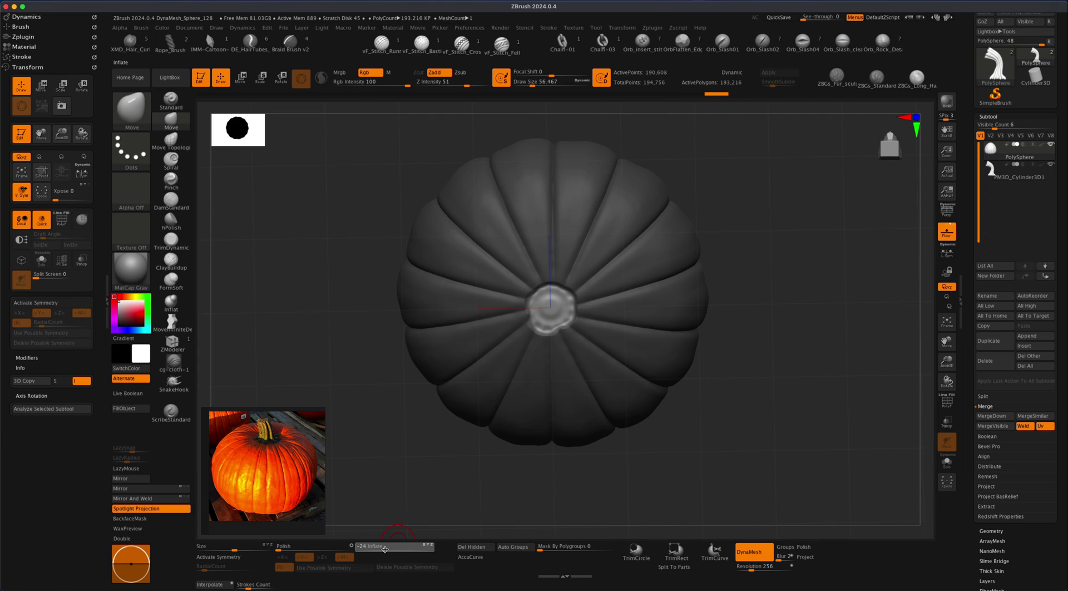
left_click_drag(385, 549, 385, 549)
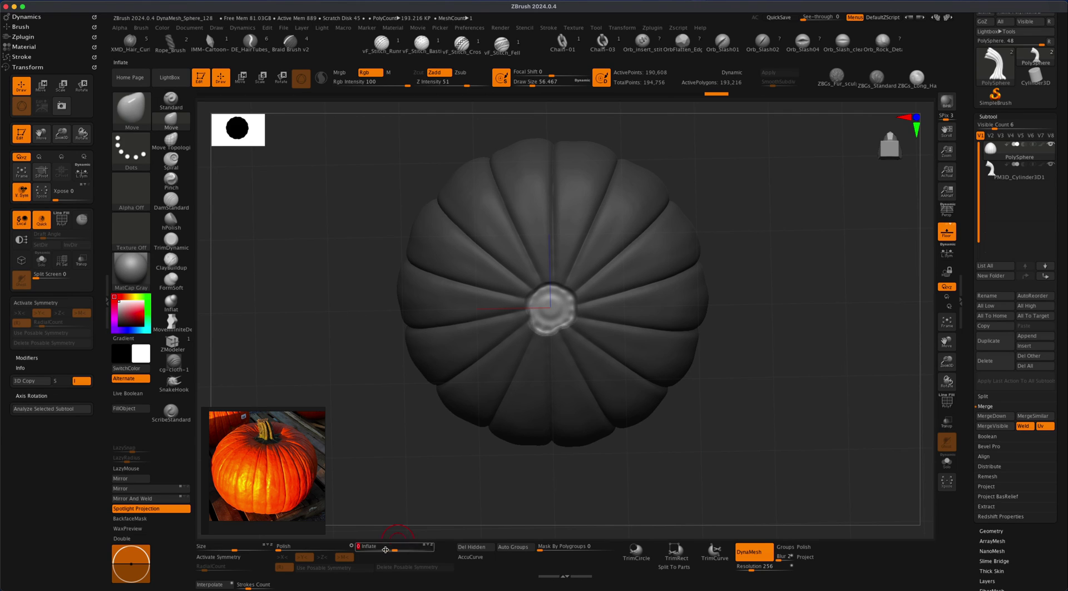
key("super")
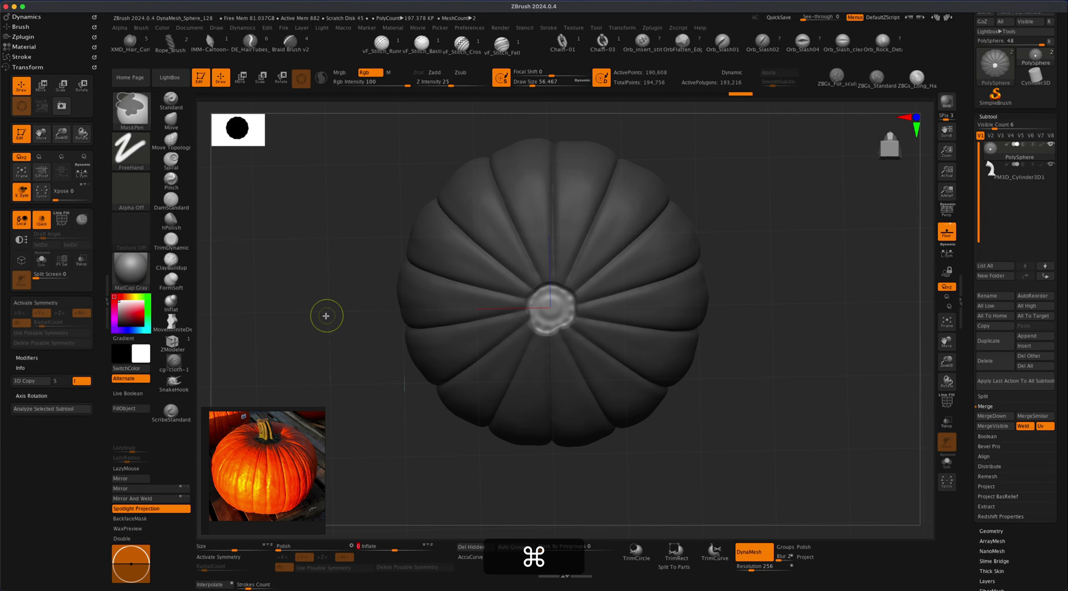
left_click(329, 322, "super")
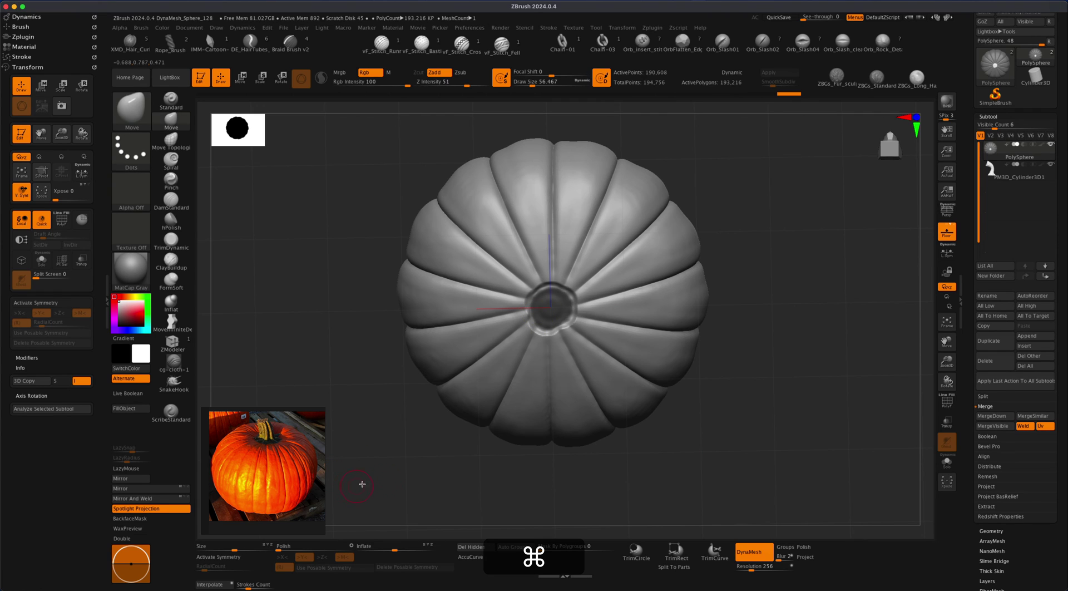
- Invert the mask again, apply a positive Inflate to the underside's centre, and clear the mask
left_click(411, 459, "super")
left_click_drag(391, 549, 404, 549)
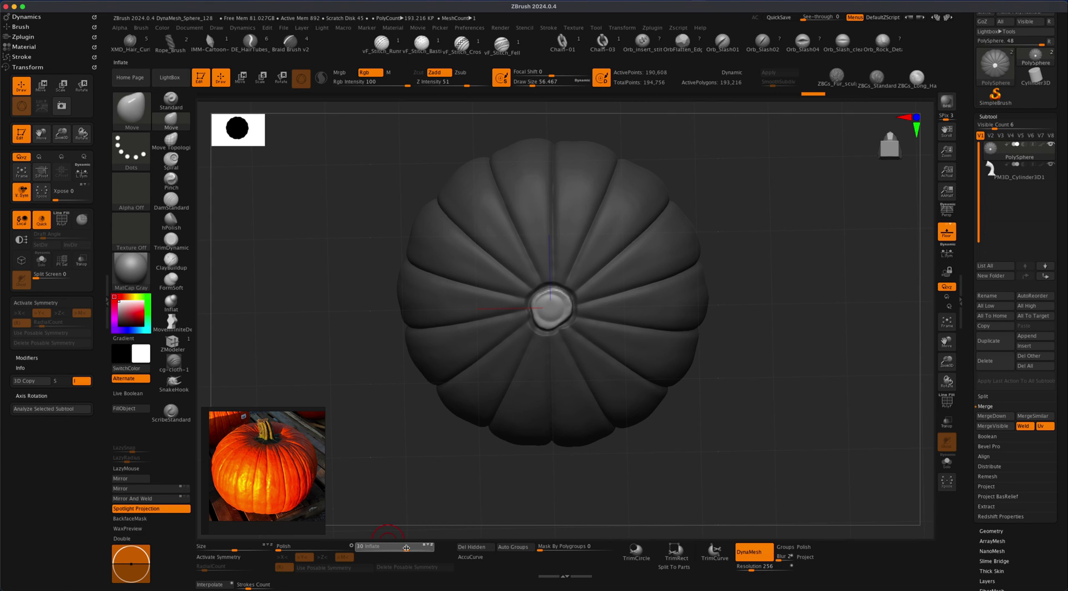
left_click_drag(406, 548, 408, 548)
left_click_drag(436, 431, 411, 442)
left_click_drag(726, 451, 700, 445, "alt")
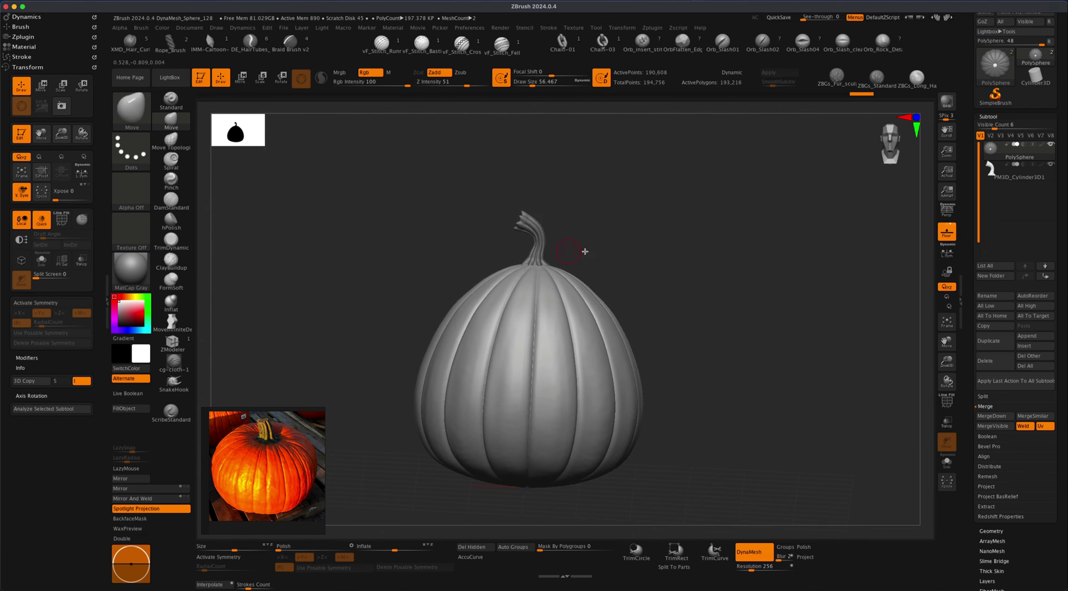
- Show the pumpkin upright from the front and turn on perspective
left_click_drag(584, 251, 681, 293, "shift")
left_click_drag(721, 330, 740, 356, "alt")
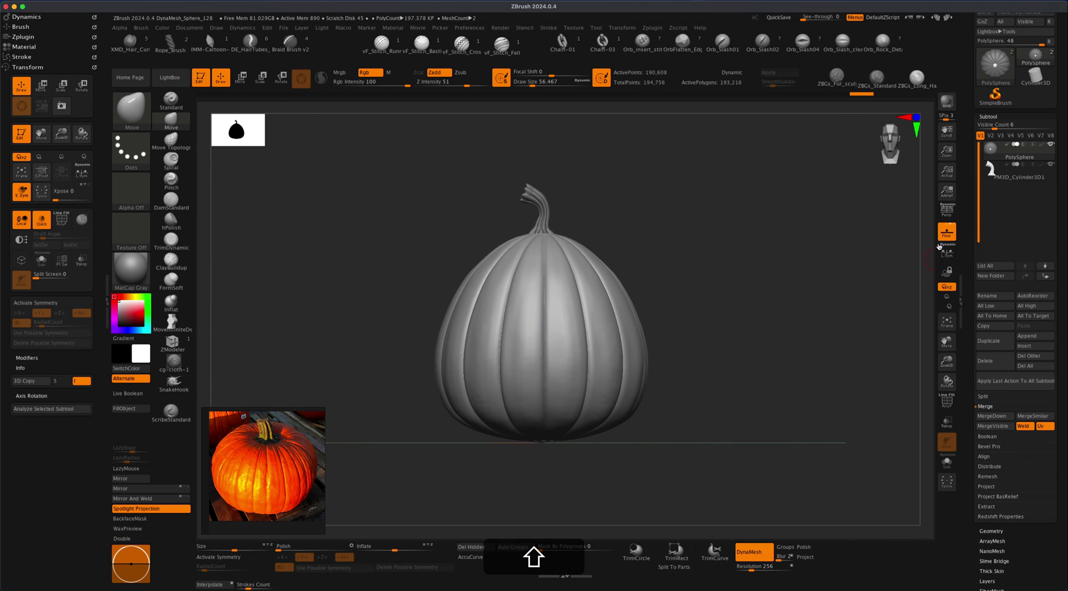
left_click(946, 210)
left_click_drag(810, 303, 733, 385)
mouse_move(753, 330)
left_mouse_down()
mouse_move(773, 341)
mouse_move(709, 323)
mouse_move(750, 320)
left_mouse_up()
- Turn on the pumpkin's radial symmetry about the Y axis and enlarge the Move brush to about 559
key("s")
left_click_drag(398, 288, 411, 287)
left_click_drag(701, 351, 712, 358, "alt")
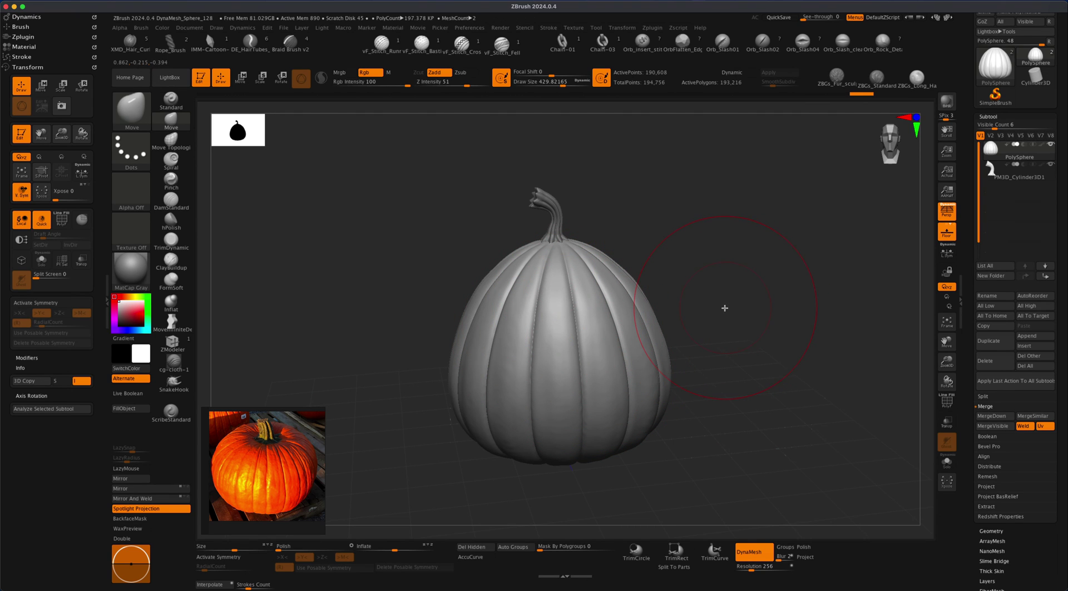
key("x")
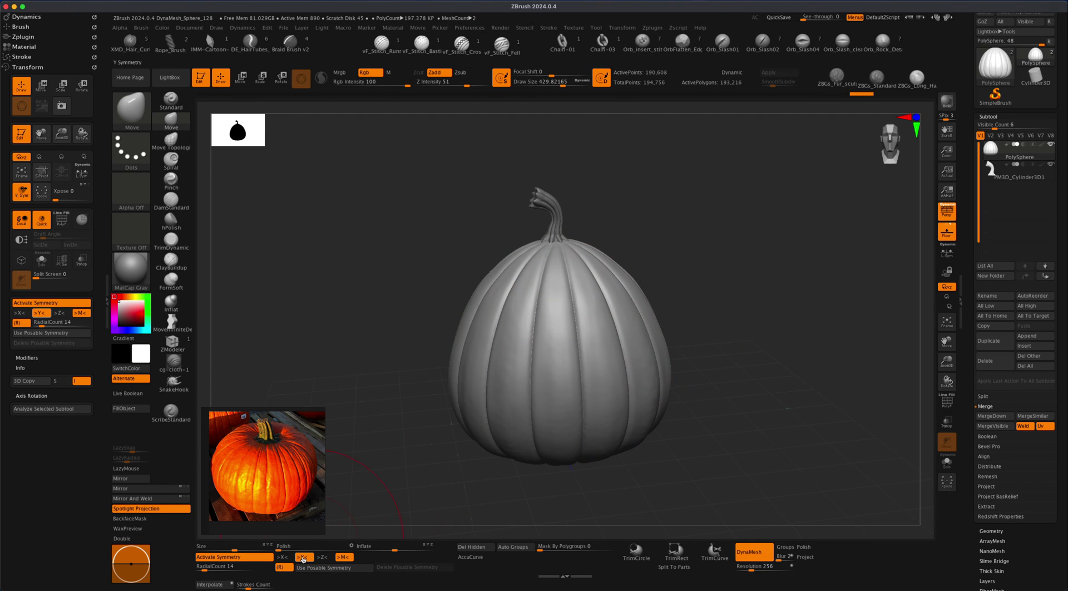
key("s")
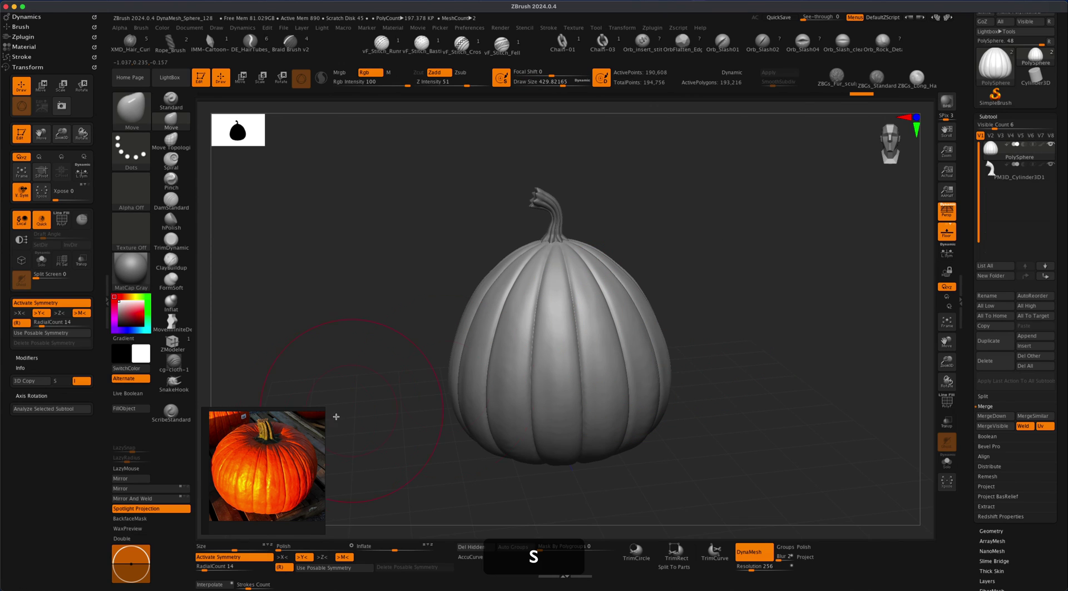
key("s")
- Try widening and reshaping the pumpkin's body with large Move strokes, undoing each attempt
mouse_move(634, 326)
left_mouse_down()
mouse_move(654, 327)
mouse_move(677, 379)
left_mouse_up()
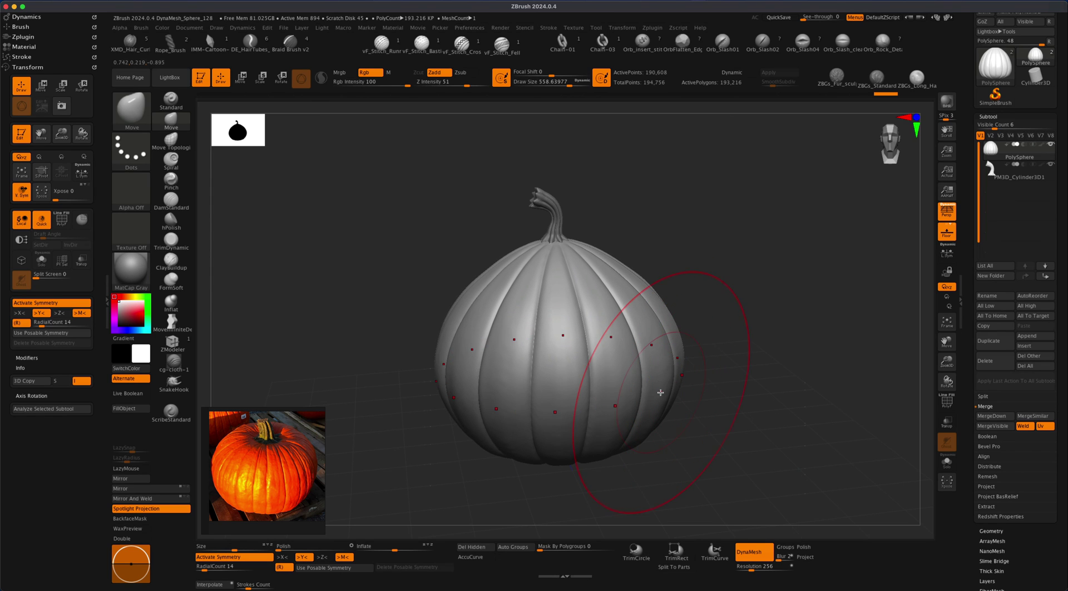
key("super+z")
key("super+z")
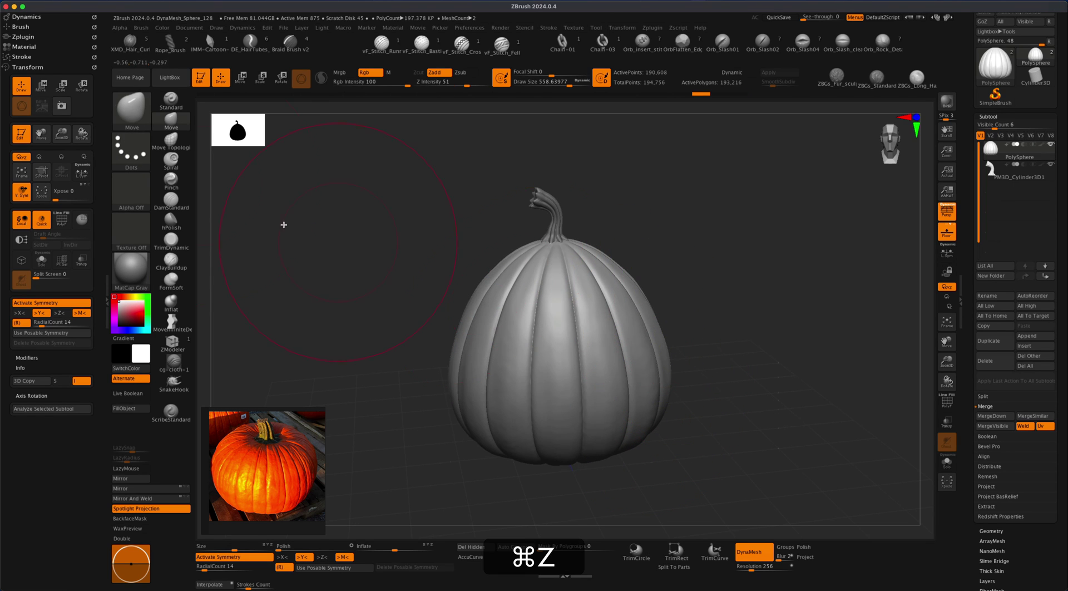
left_click_drag(638, 304, 646, 301)
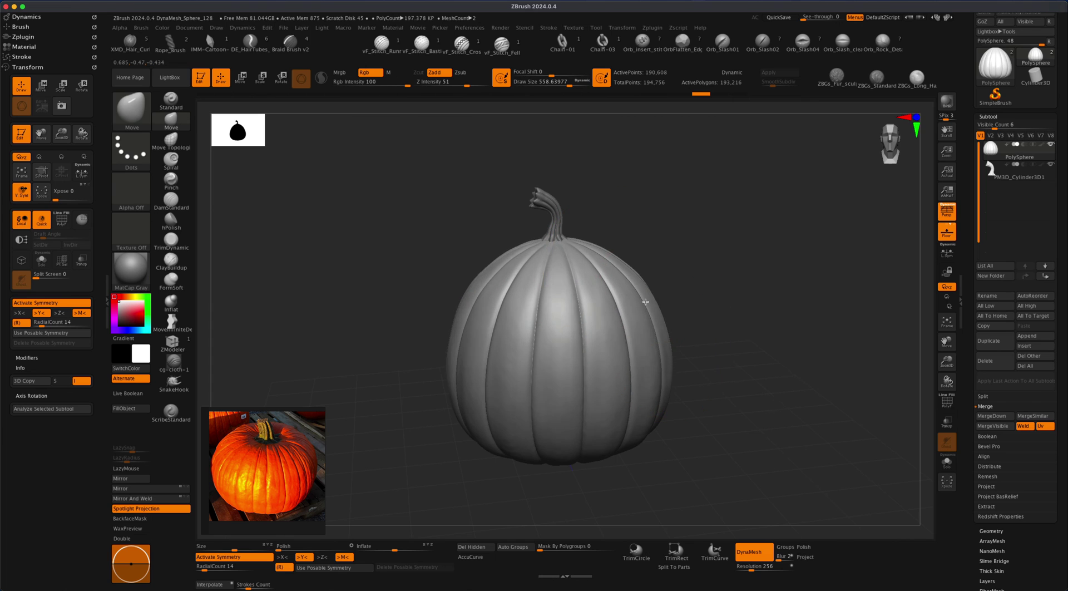
key("super+z")
key("super+z")
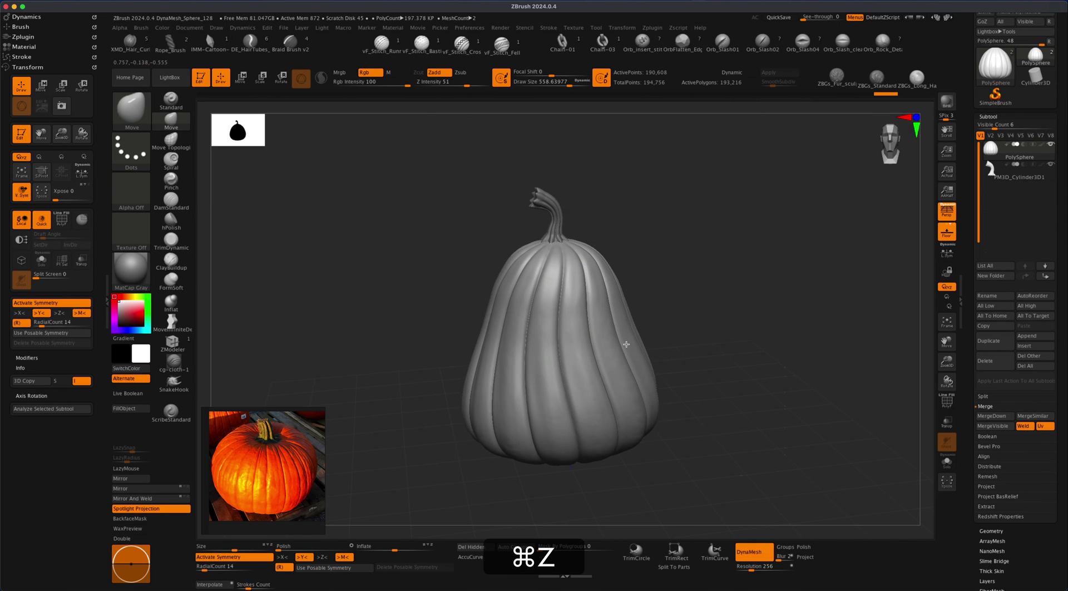
key("super+z")
key("super+z")
key("super+z")
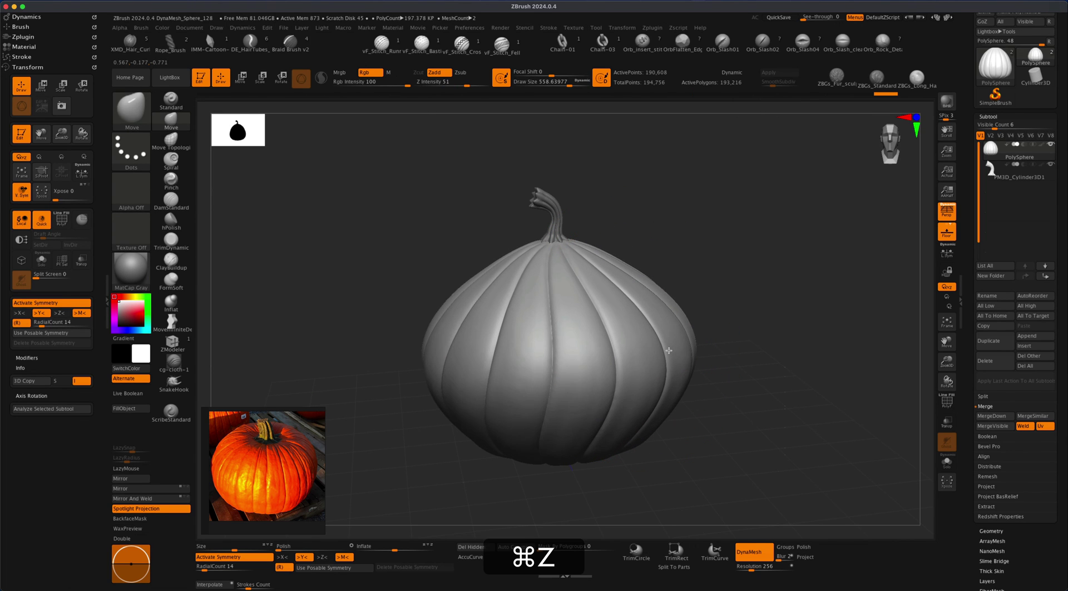
key("super+z")
mouse_move(716, 365)
left_mouse_down("alt")
mouse_move(710, 350)
mouse_move(778, 379)
mouse_move(763, 362)
mouse_move(763, 375)
mouse_move(772, 335)
mouse_move(756, 369)
mouse_move(766, 358)
left_mouse_up("alt")
key("s")
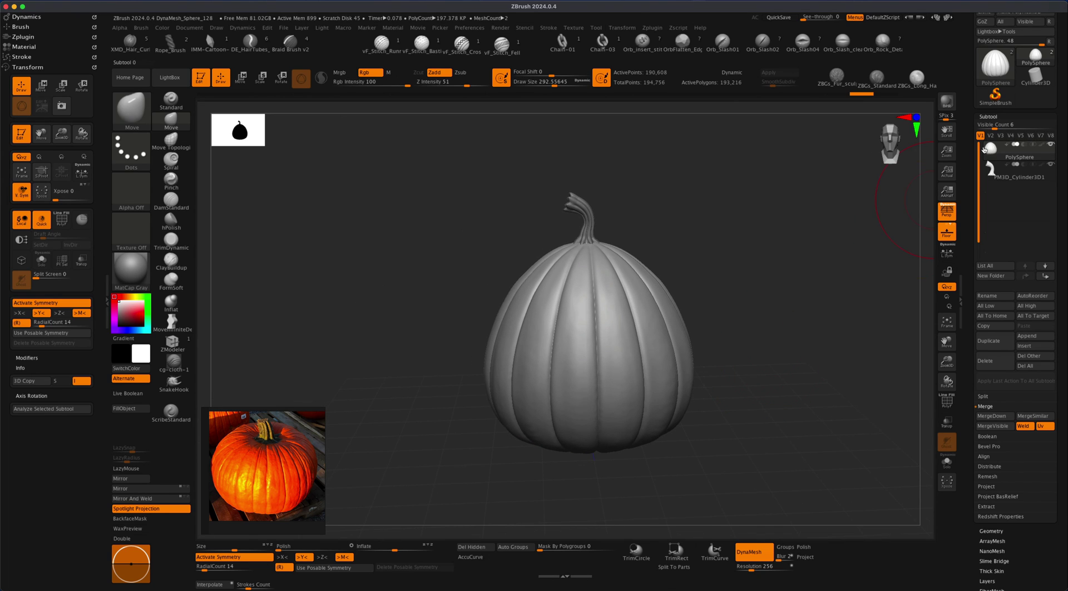
- Switch to the Standard brush with Rgb painting on and Zadd off
left_click(178, 109)
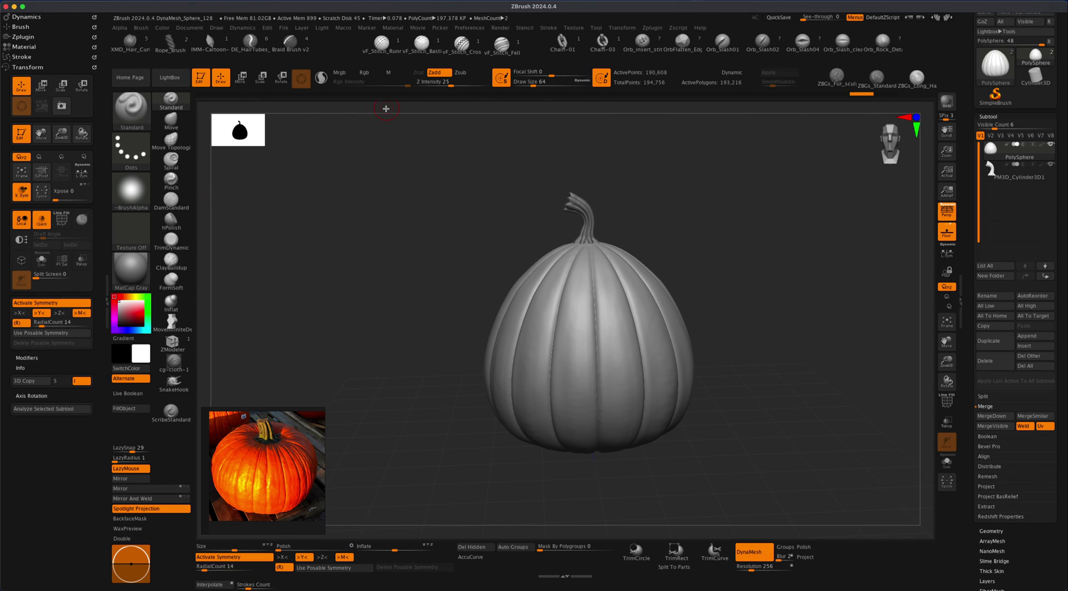
left_click(365, 72)
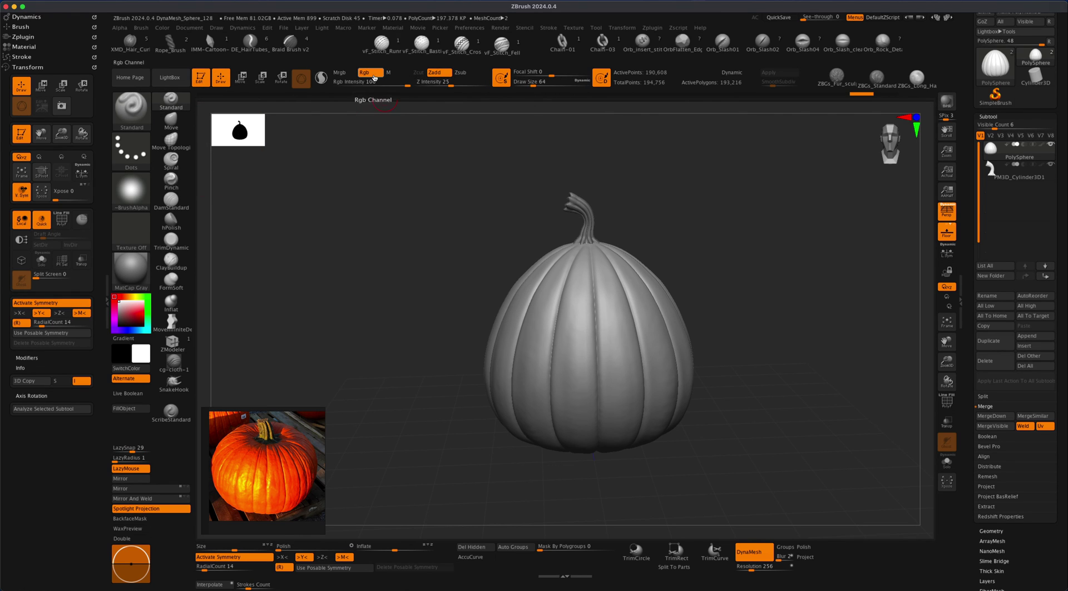
left_click(438, 74)
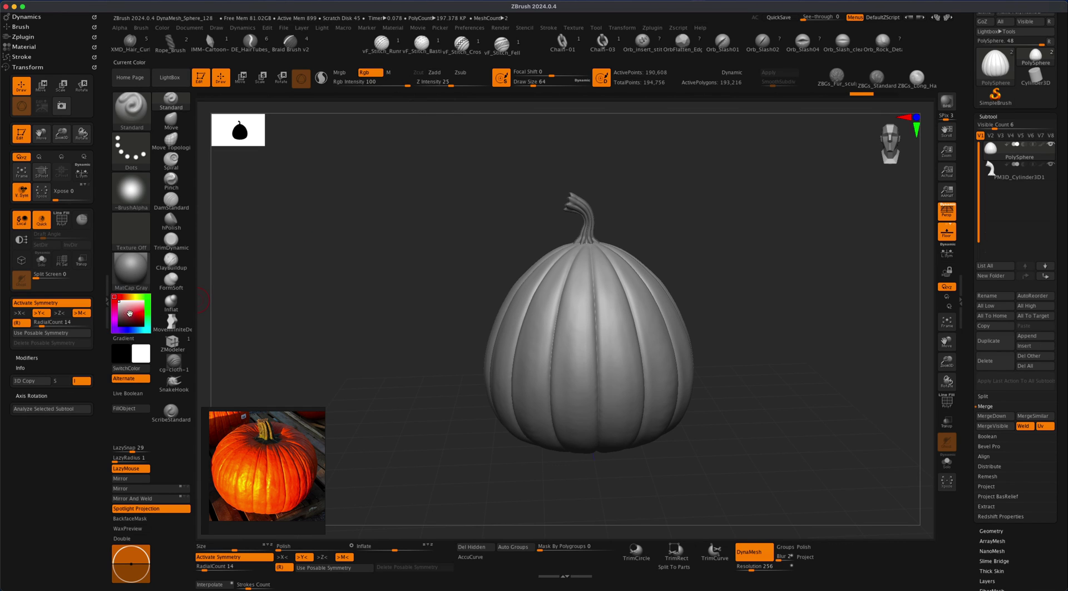
- Sample the orange from the reference pumpkin, adjust its hue slightly, and fill the pumpkin body with it
mouse_move(230, 448)
key("c")
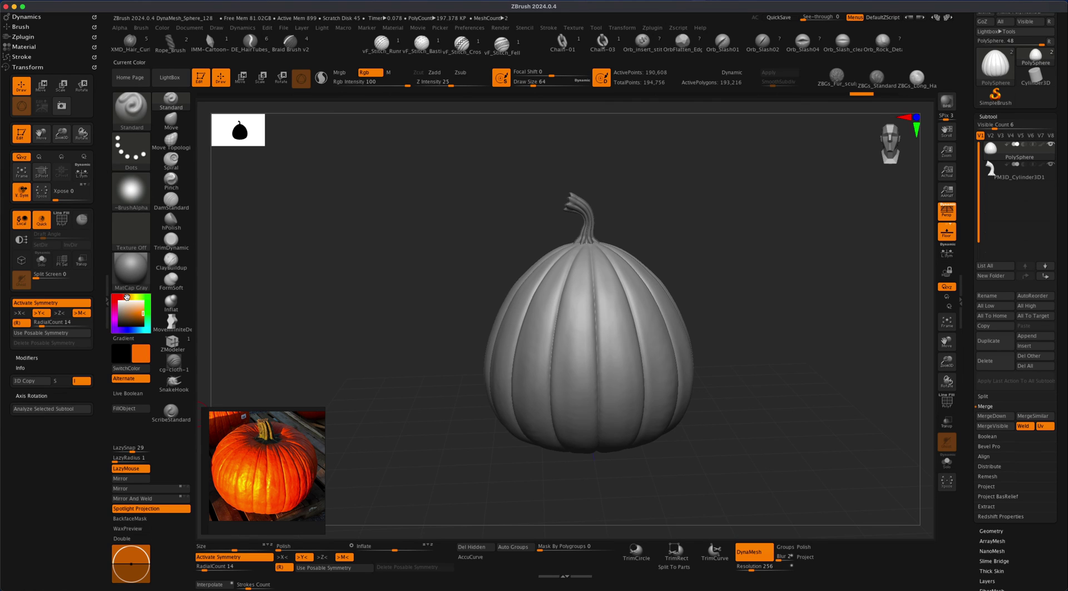
left_click(127, 297)
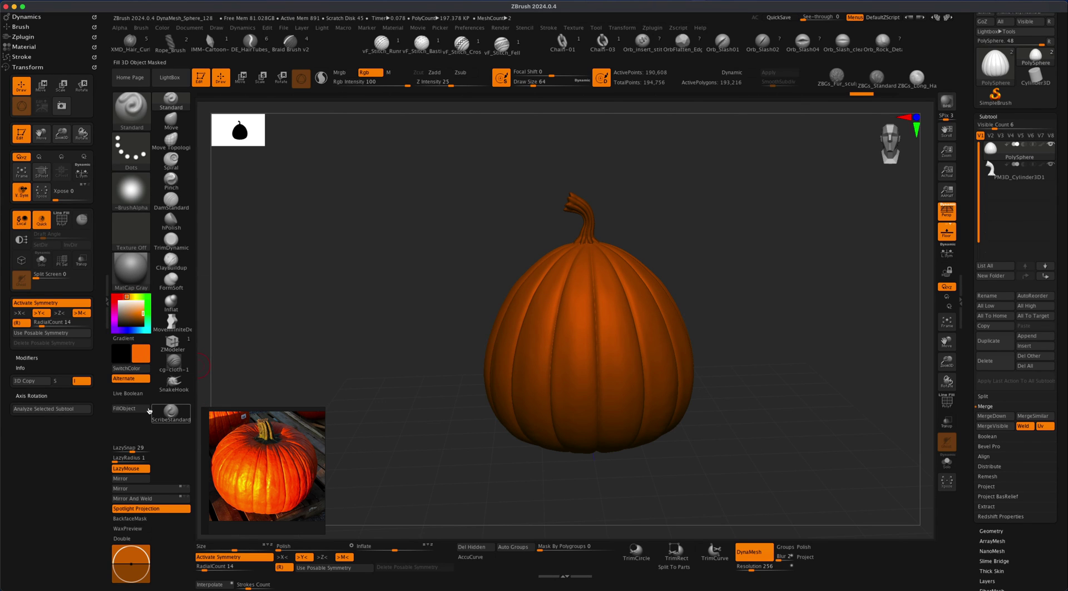
left_click(137, 411)
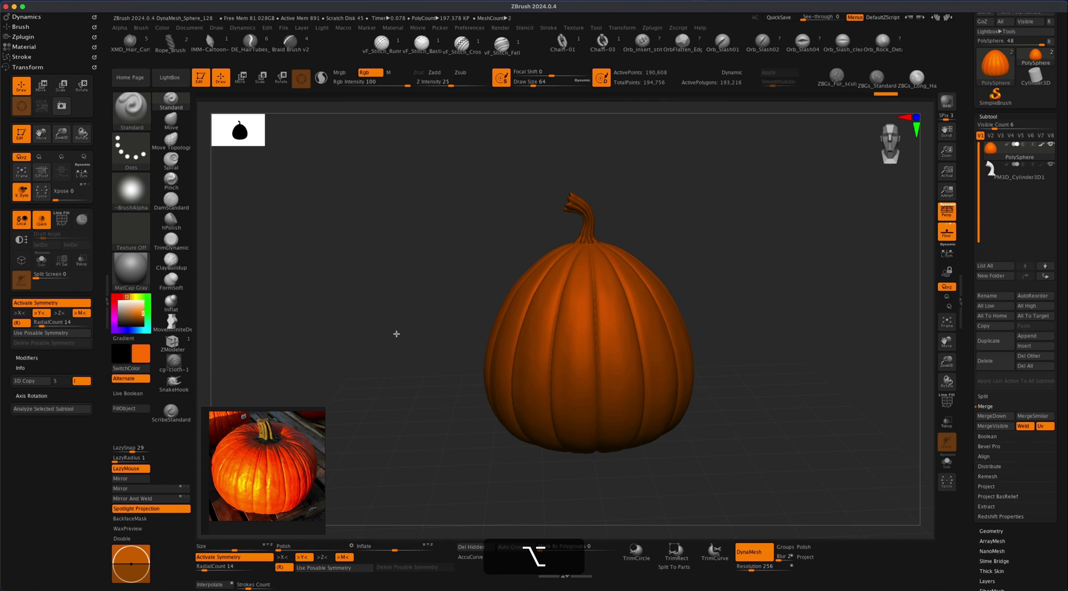
left_click_drag(396, 334, 391, 336, "alt")
left_click_drag(766, 342, 724, 309, "alt")
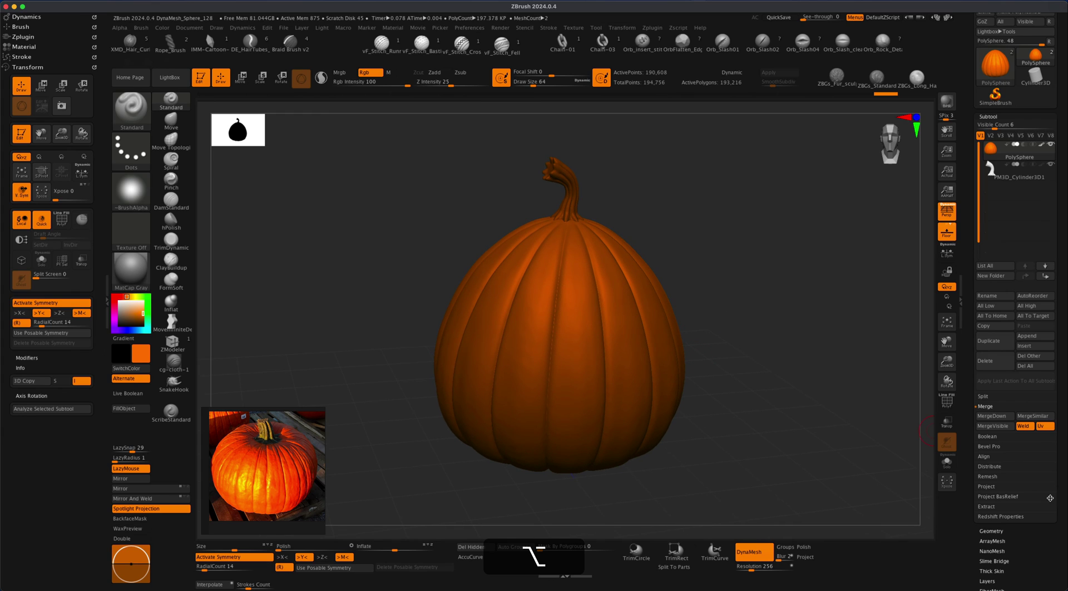
- Mask the pumpkin body by cavity so that only its grooves stay unmasked
scroll(1050, 498, "down", 6)
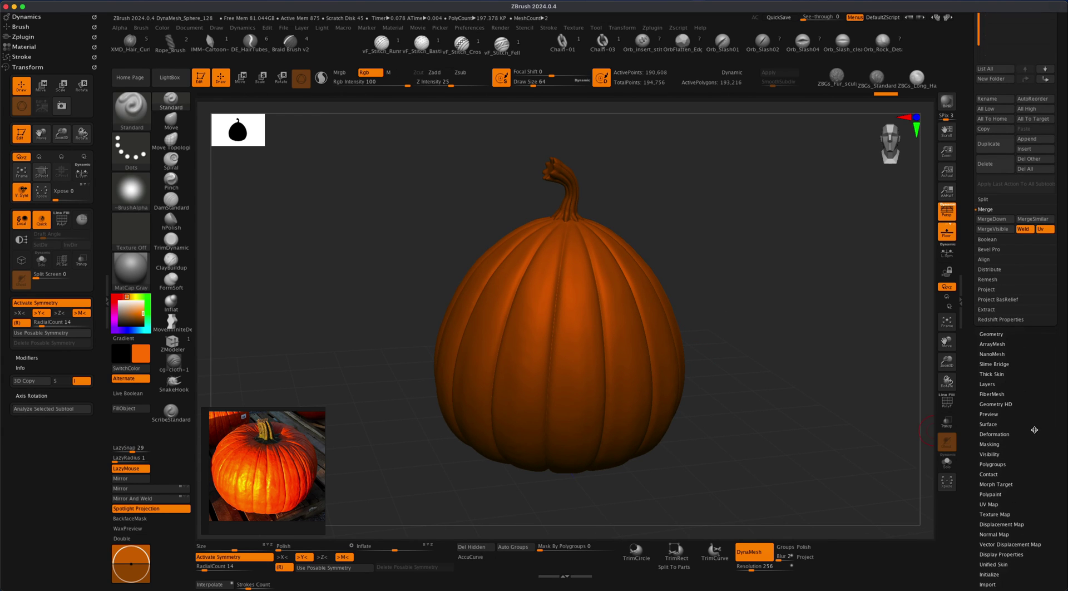
left_click(989, 443)
left_click(1029, 356)
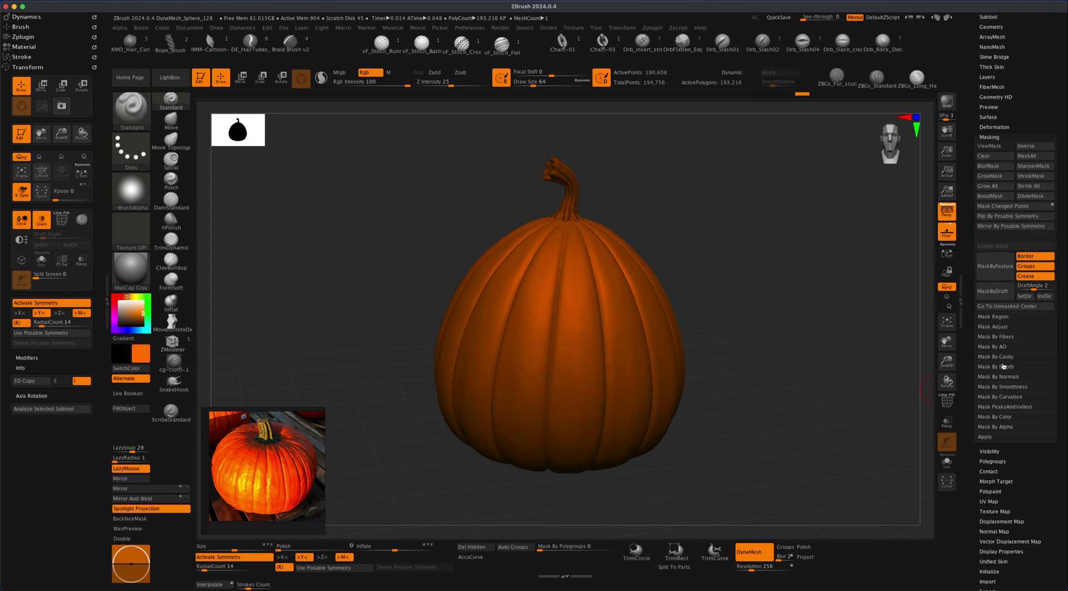
left_click(1008, 357)
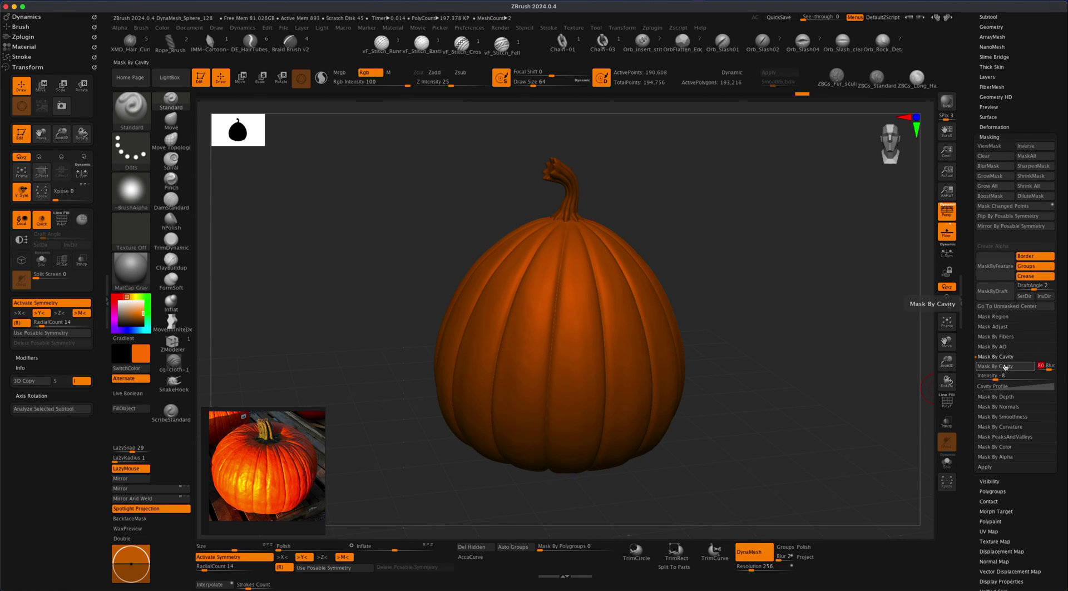
left_click(1005, 368)
left_click_drag(855, 386, 833, 434)
left_click_drag(834, 365, 830, 393)
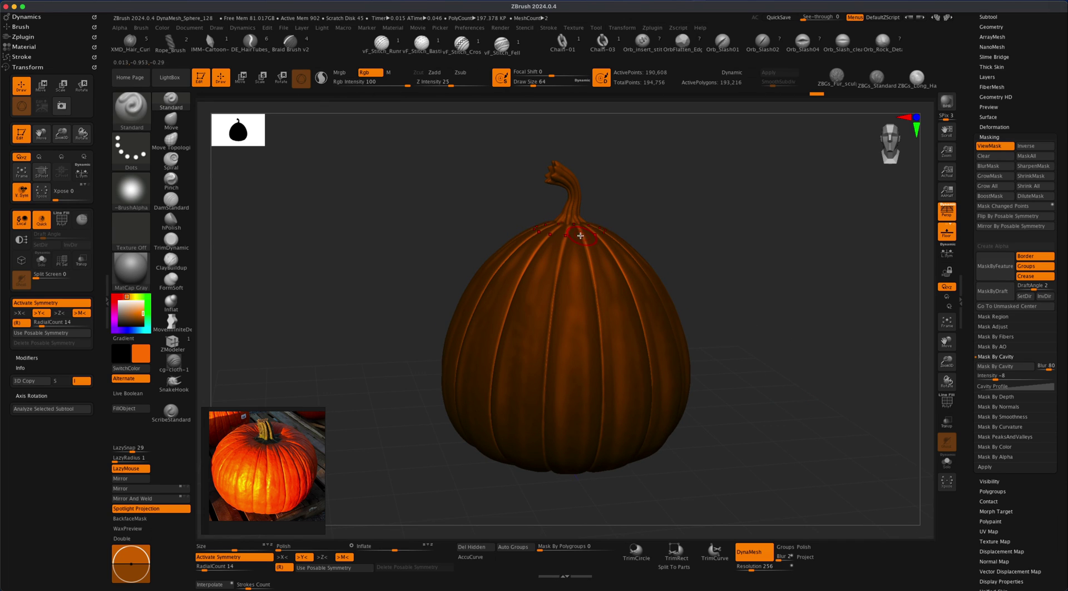
- Fill the unmasked grooves of the pumpkin with a dark reddish brown and hide the mask display
left_click(127, 299)
left_click(134, 319)
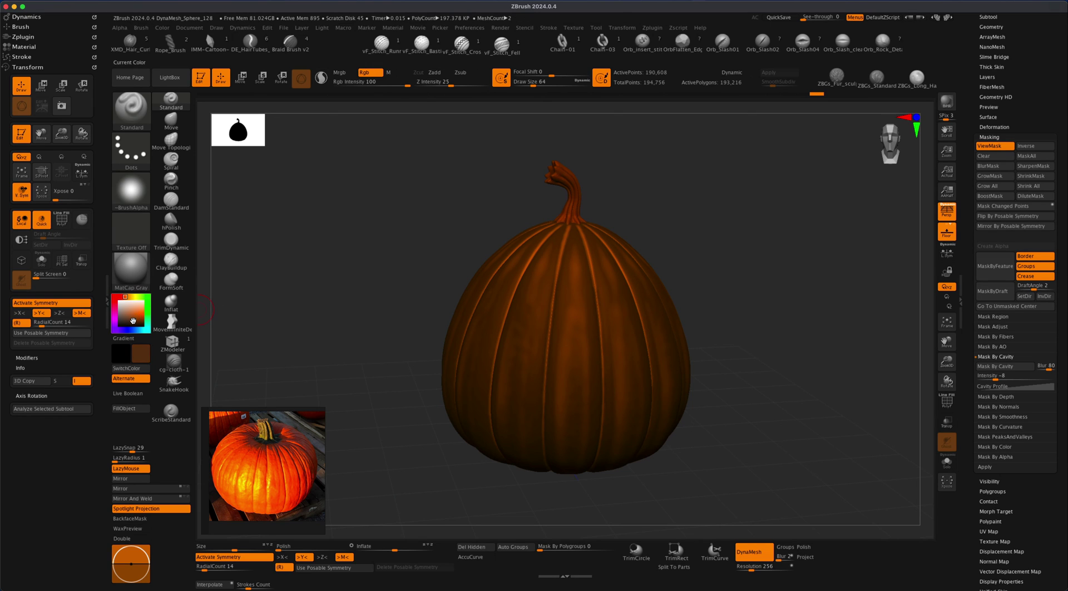
left_click(133, 321)
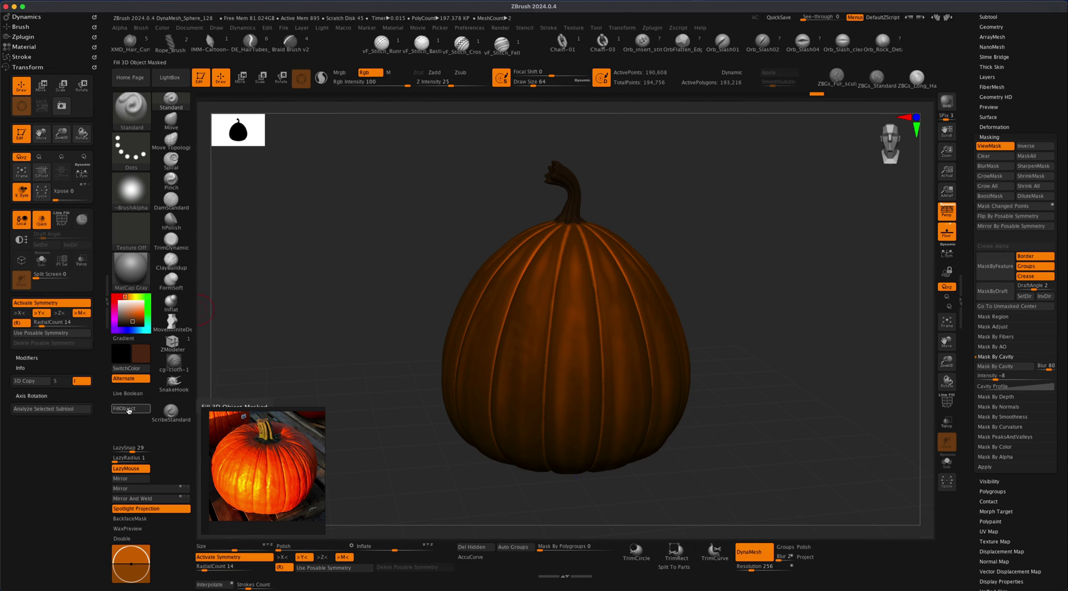
left_click(129, 410)
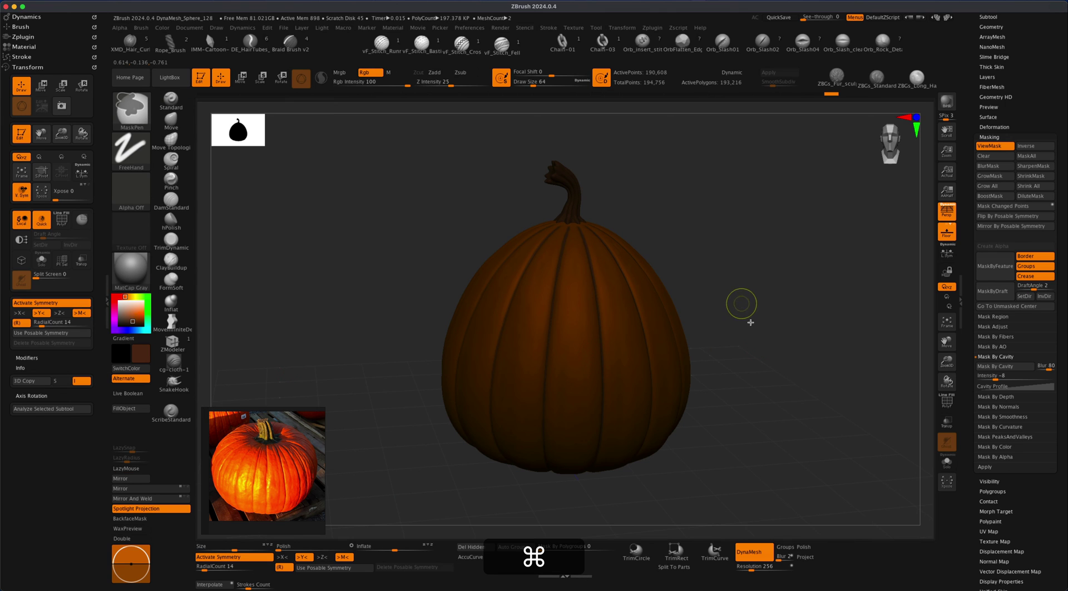
key("super+h")
mouse_move(773, 368)
left_mouse_down()
mouse_move(779, 400)
mouse_move(777, 307)
mouse_move(773, 376)
mouse_move(770, 367)
left_mouse_up()
left_click_drag(732, 272, 732, 286, "alt")
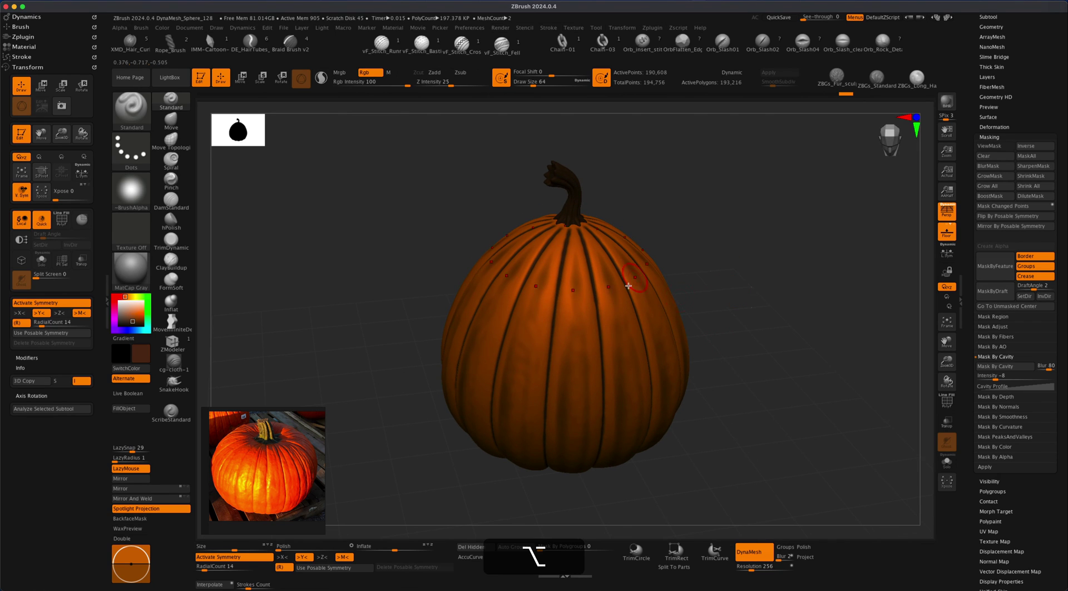
- Pick a deep red and tint the whole pumpkin body with it using a fill at Rgb Intensity 10
left_click(121, 296)
left_click_drag(135, 317, 138, 316)
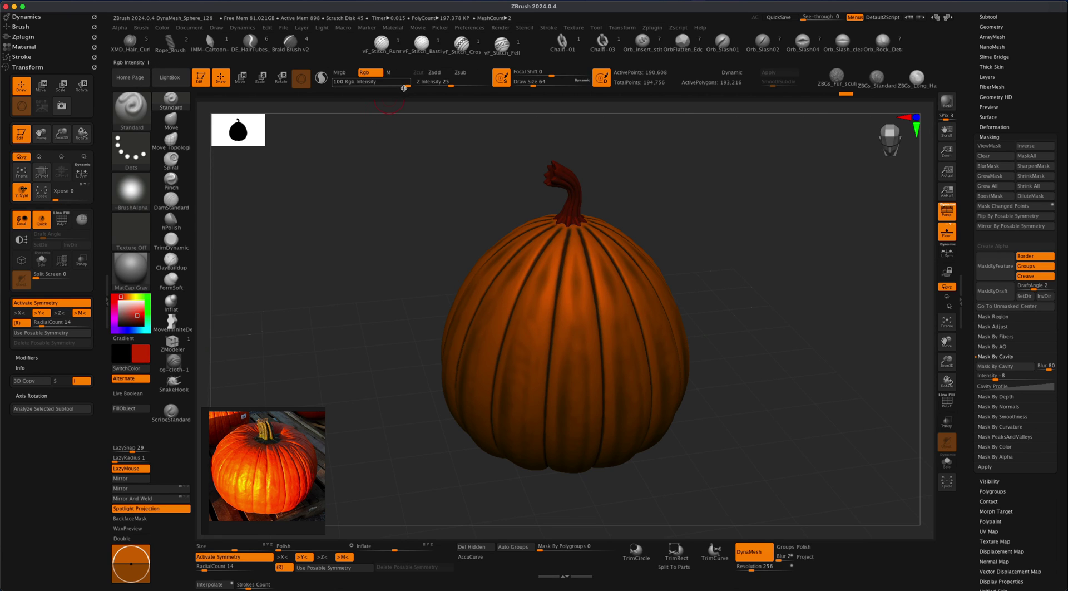
left_click_drag(391, 83, 364, 87)
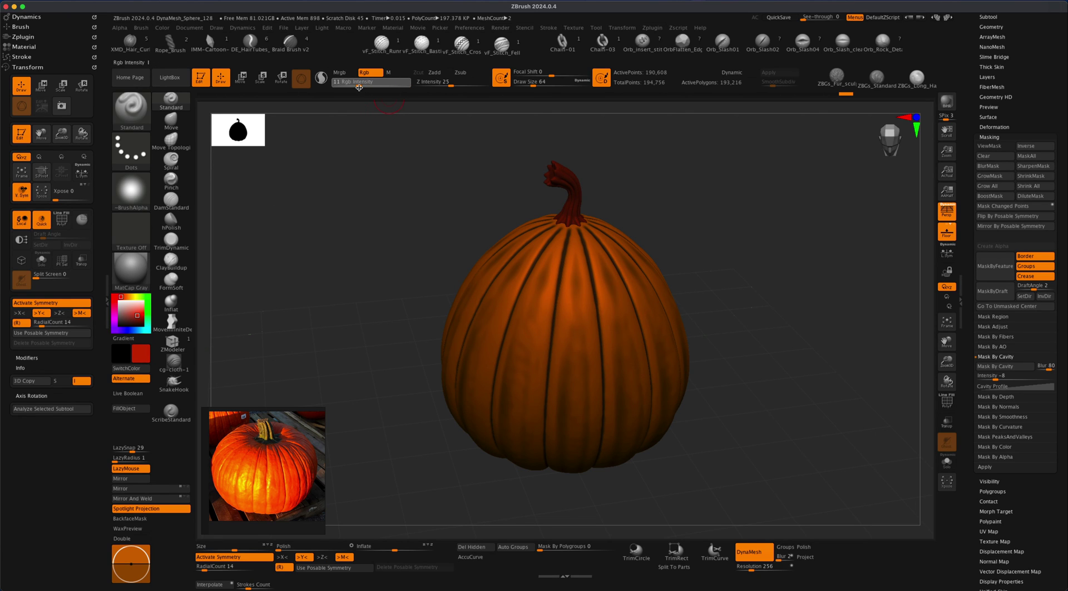
key("Return")
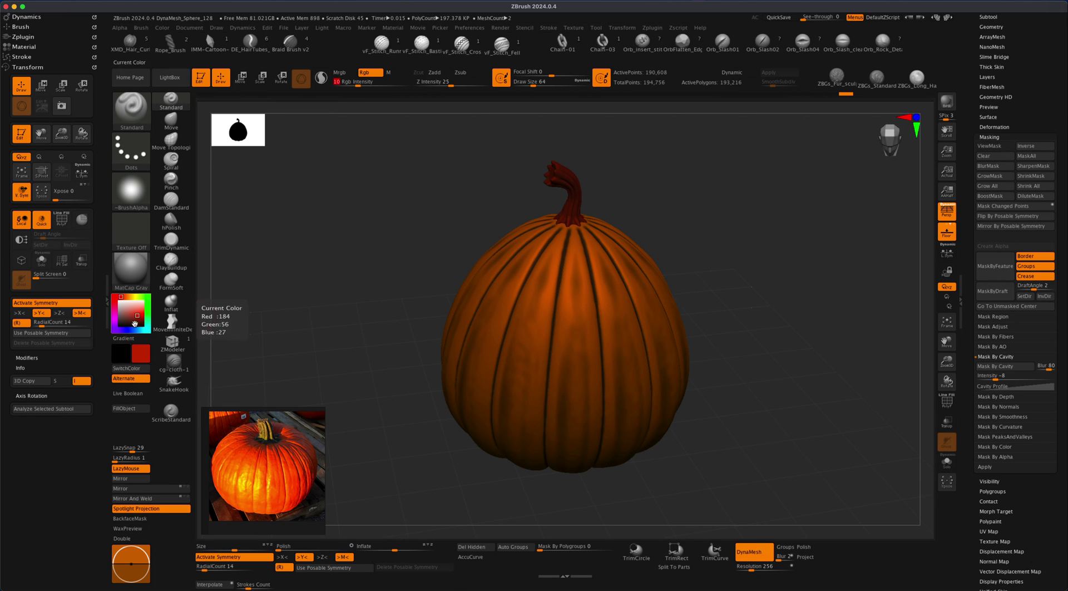
left_click(133, 412)
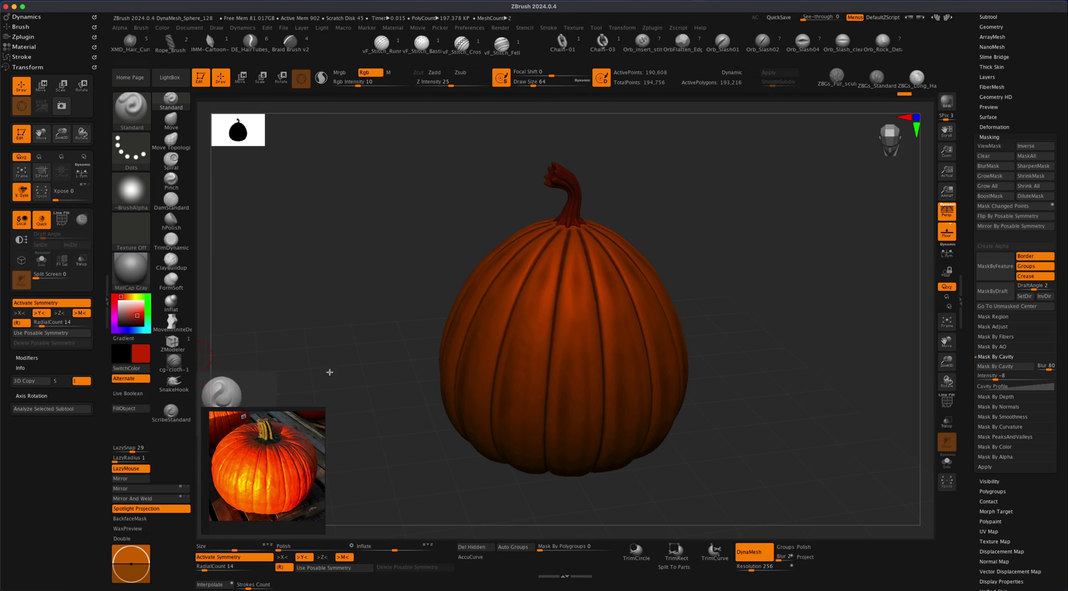
- Shift the paint colour to a golden orange, turn off DynaMesh for the pumpkin body, and set Rgb Intensity to 19
left_click_drag(736, 382, 751, 364, "alt")
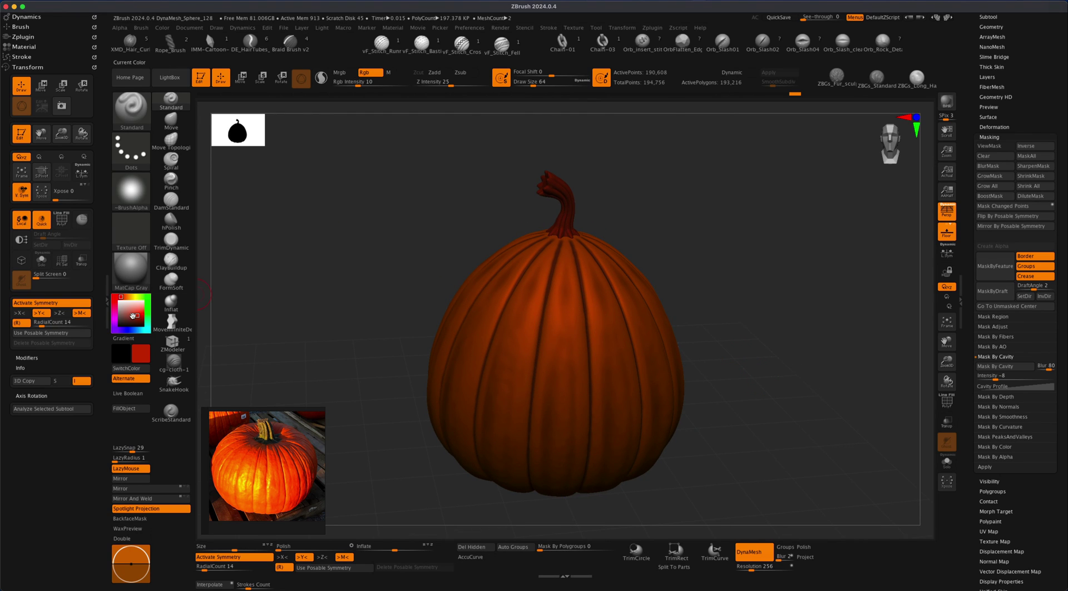
left_click_drag(122, 297, 128, 296)
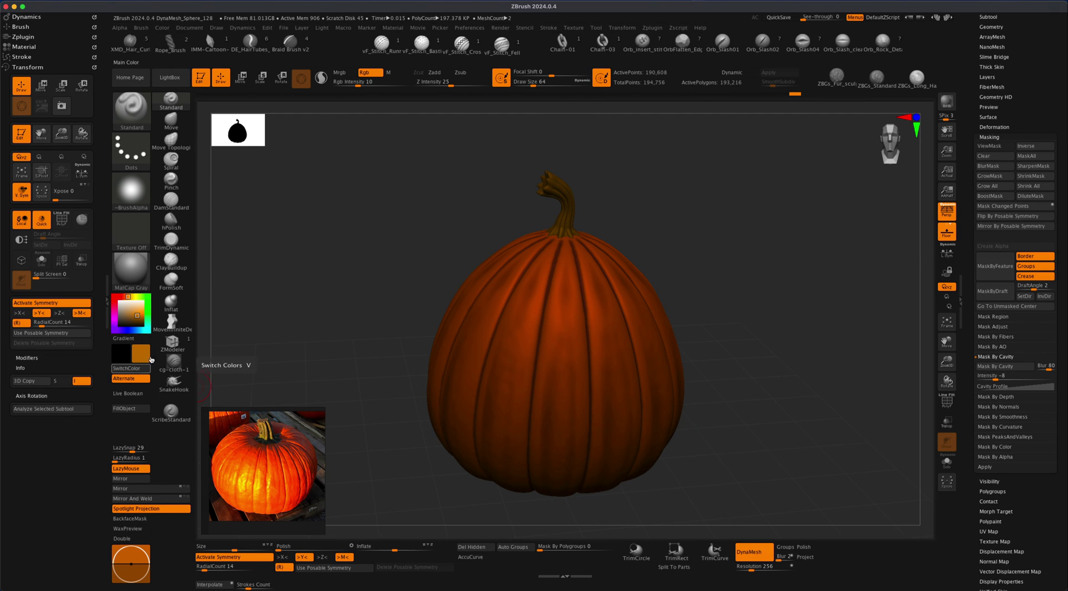
key("s")
left_click_drag(373, 287, 368, 287)
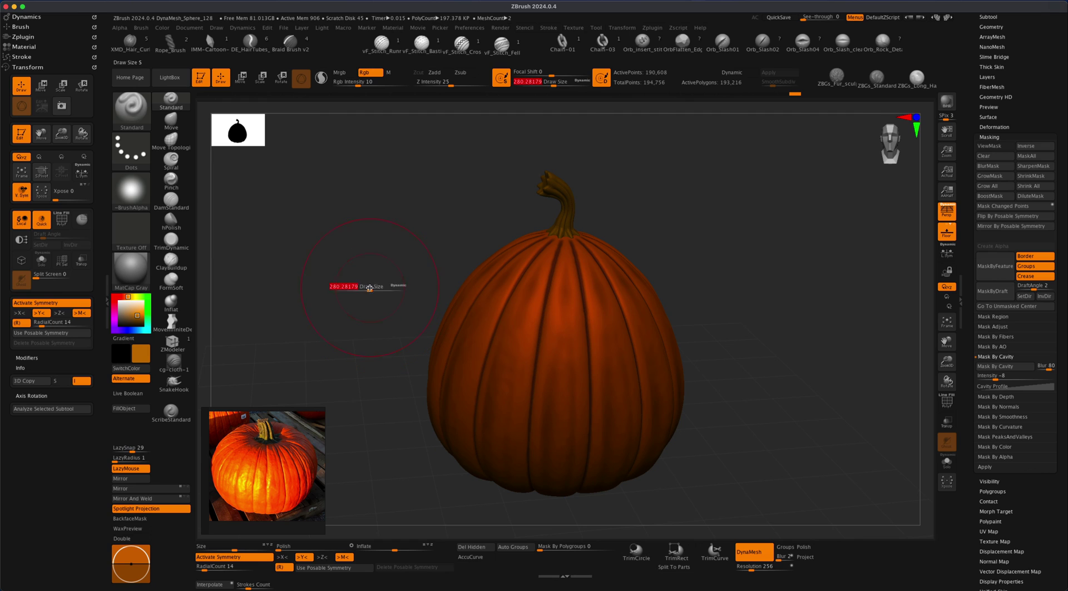
left_click(747, 553)
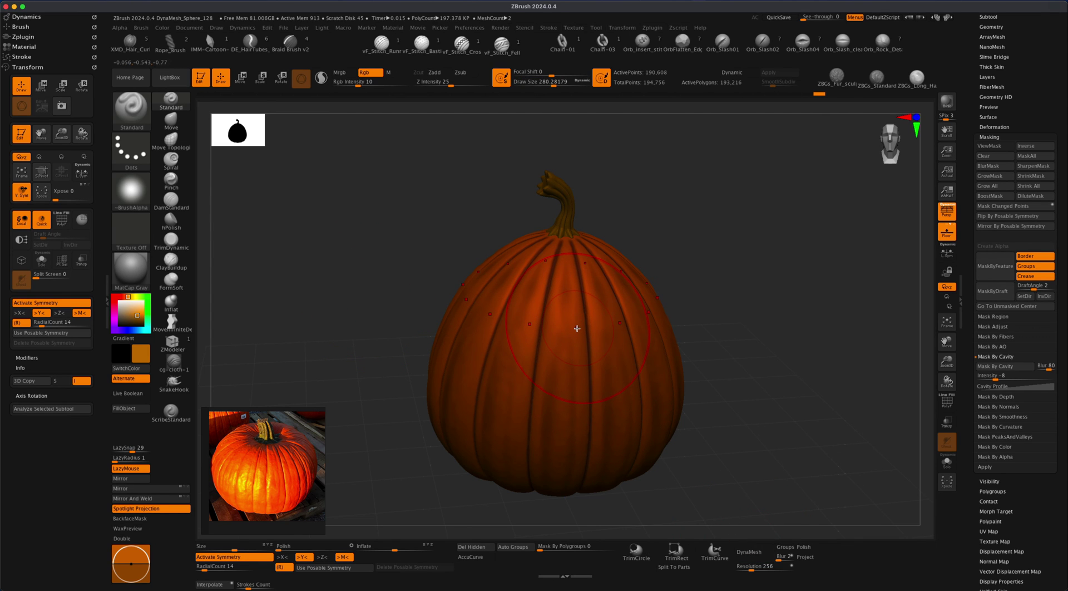
left_click(383, 83)
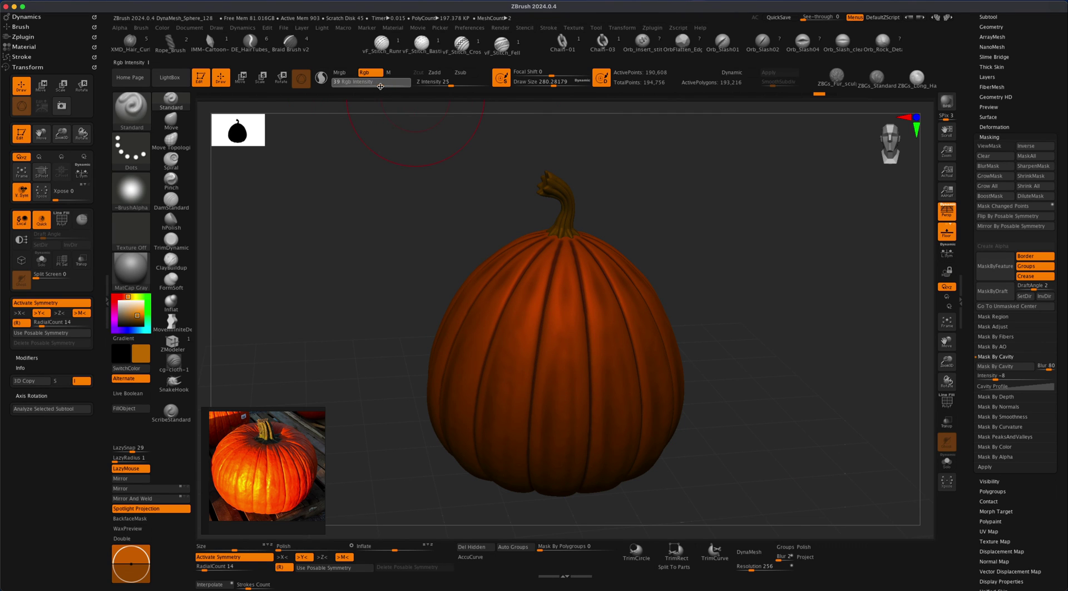
- Paint the golden orange down the raised faces of the pumpkin segments with a draw size of about 124
key("s")
left_click_drag(567, 344, 550, 344)
left_click_drag(574, 290, 568, 400)
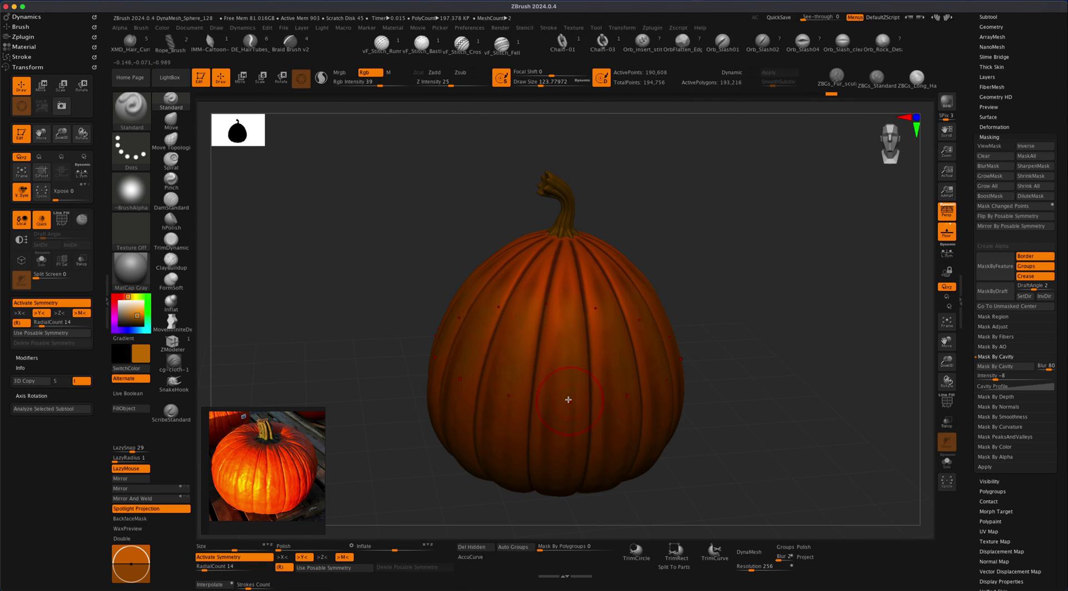
key("super+z")
key("super+shift+z")
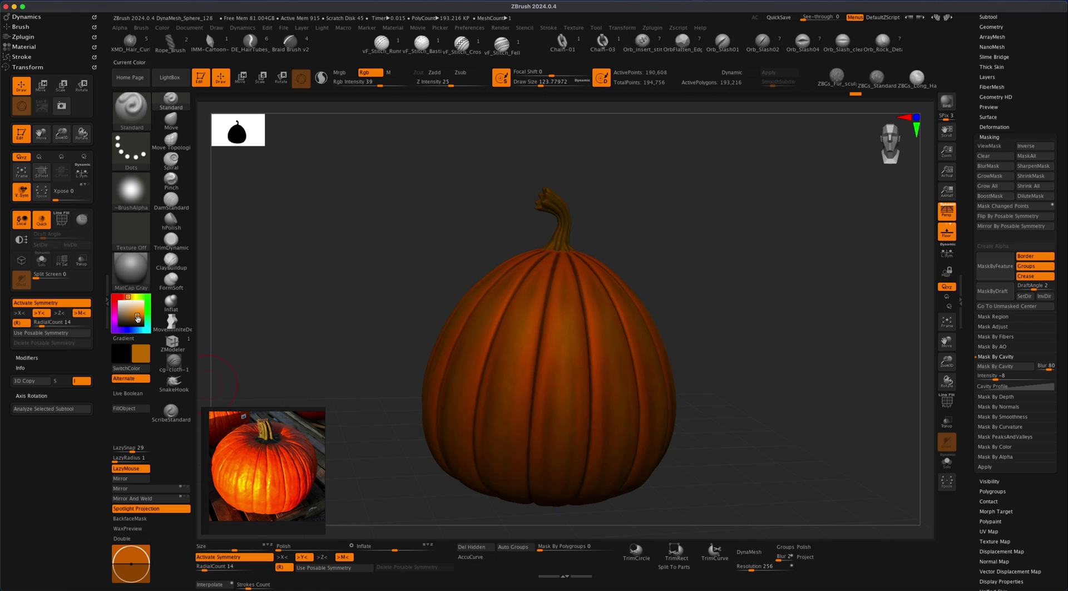
- Pick a paler orange and paint soft vertical highlights down the middle of the pumpkin segments, undoing strokes and repainting as needed
left_click(134, 312)
left_click(133, 310)
left_click_drag(560, 347, 565, 422)
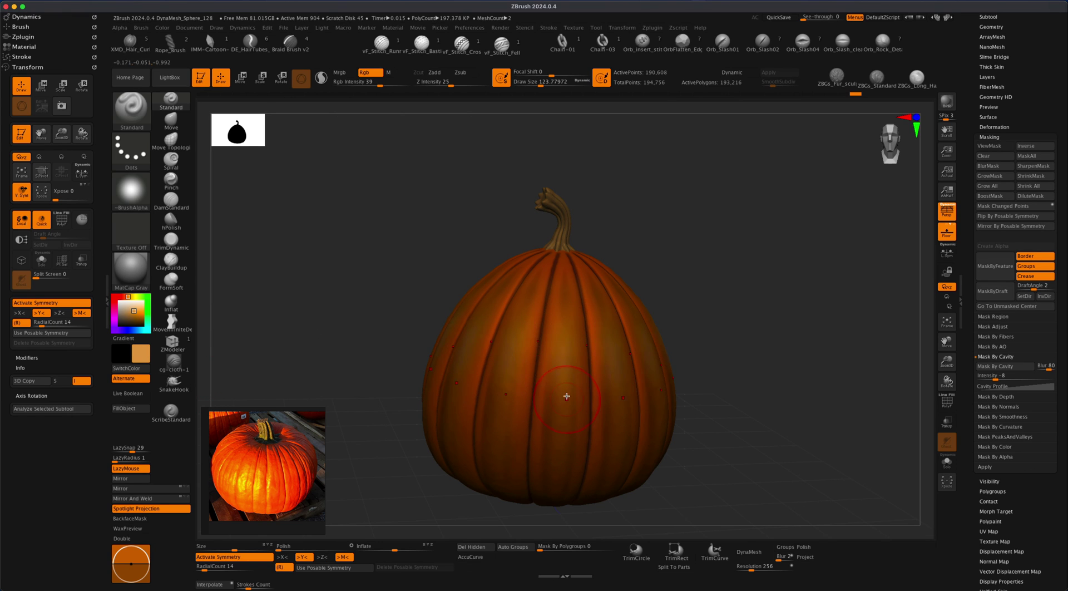
key("super+z")
key("super+z")
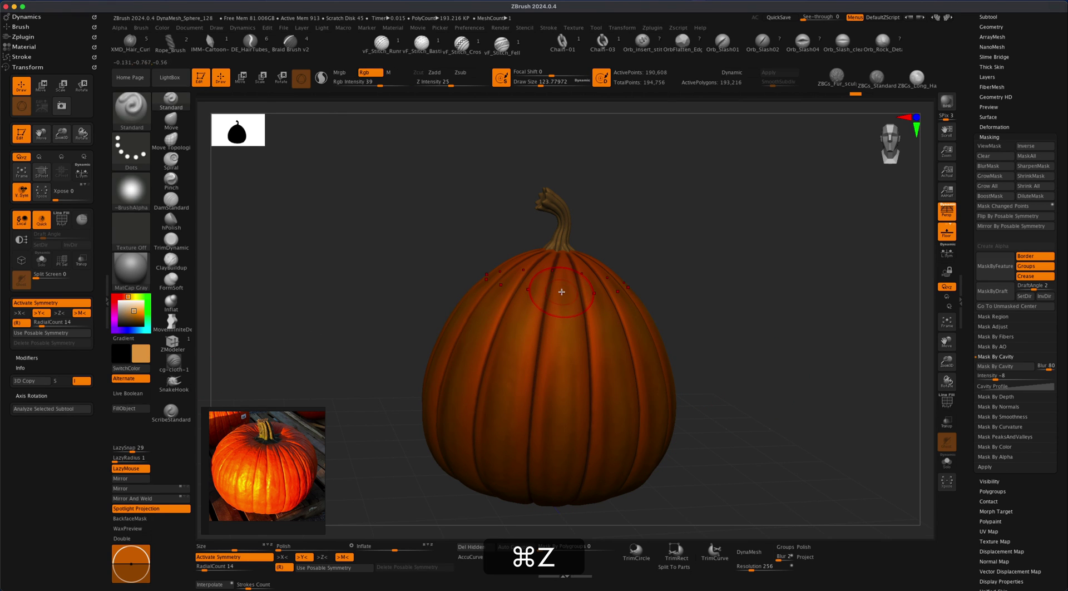
left_click_drag(562, 291, 572, 439)
mouse_move(748, 421)
left_mouse_down("alt")
mouse_move(737, 415)
mouse_move(718, 432)
left_mouse_up("alt")
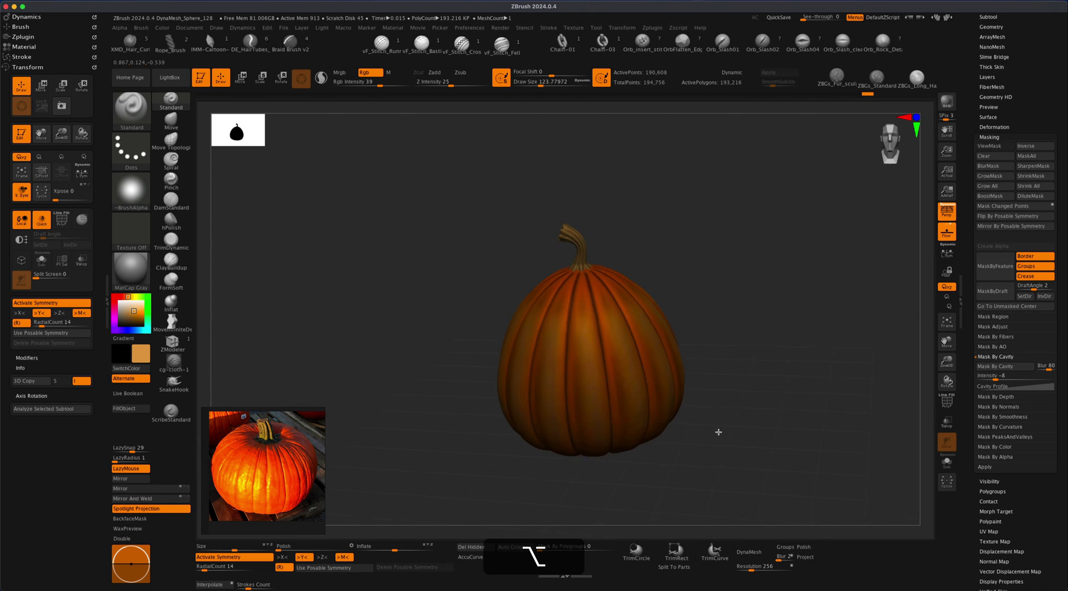
key("super+z")
left_click_drag(555, 348, 560, 382)
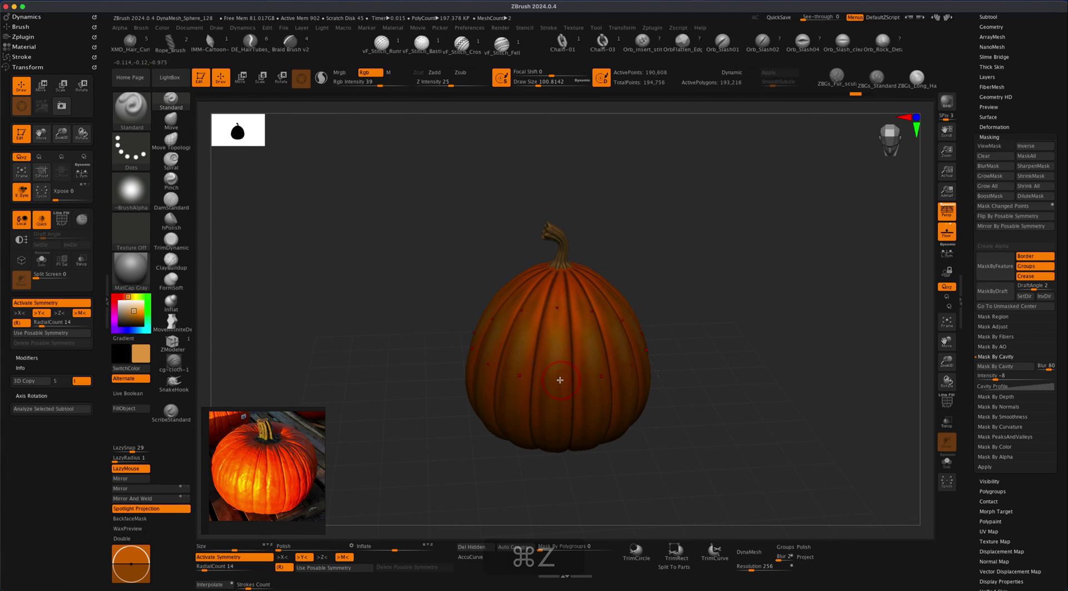
- Change the pumpkin's material to SoftPlastic and view the model with it
mouse_move(771, 418)
left_mouse_down("alt")
mouse_move(796, 415)
mouse_move(762, 434)
mouse_move(633, 370)
left_mouse_up("alt")
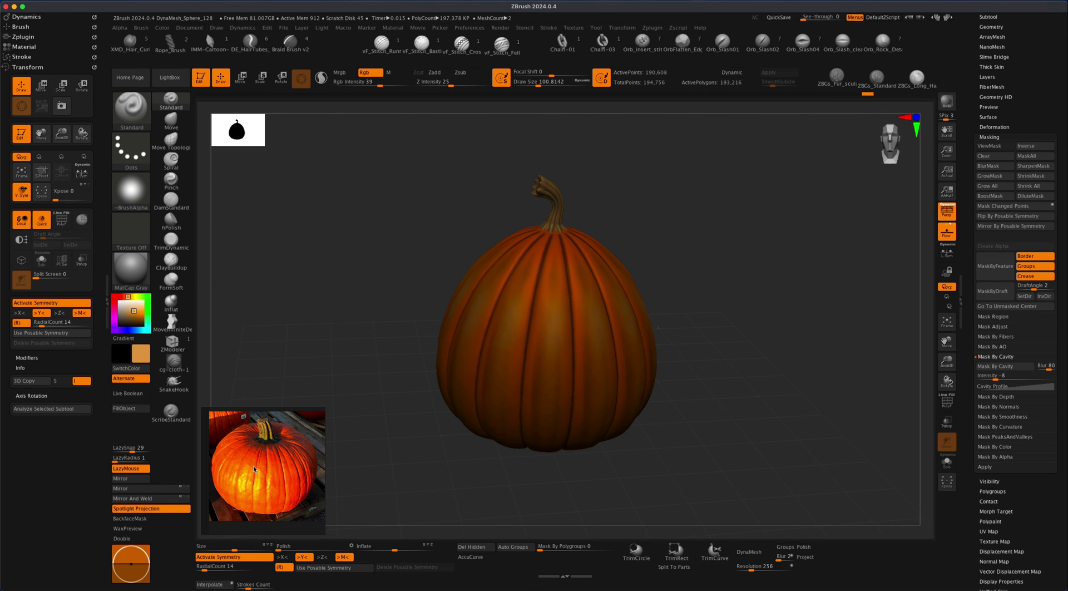
left_click(131, 275)
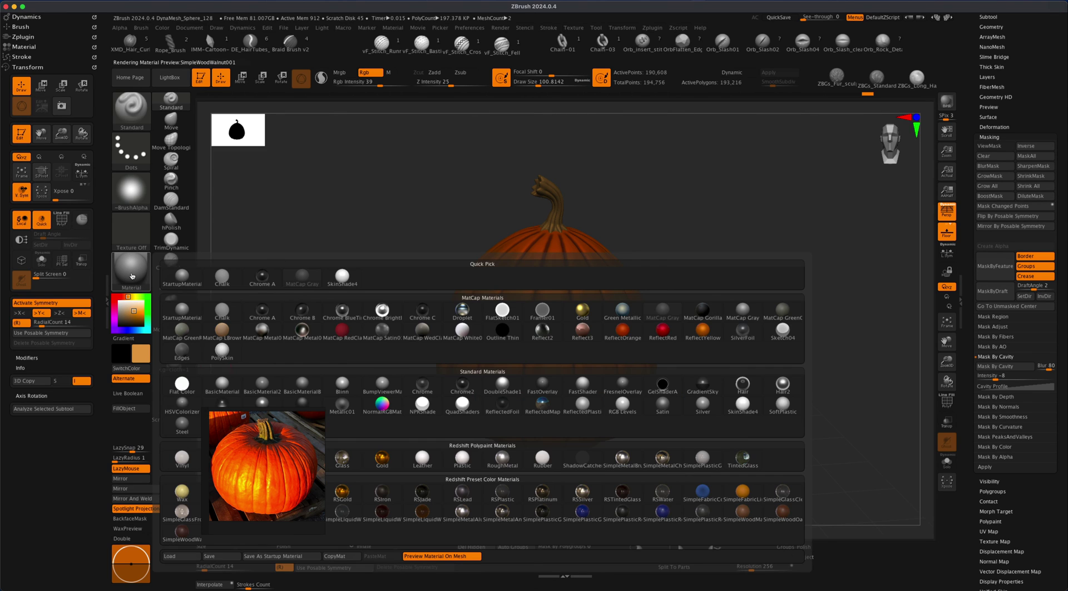
left_click(787, 402)
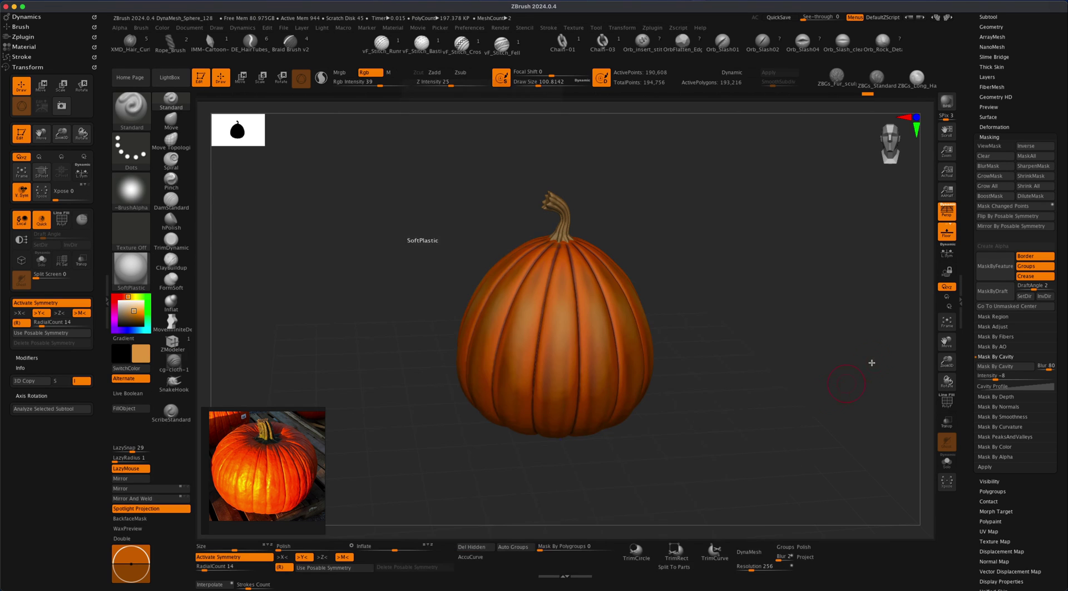
mouse_move(692, 348)
left_mouse_down("alt")
mouse_move(726, 365)
mouse_move(717, 343)
mouse_move(746, 362)
mouse_move(765, 358)
mouse_move(741, 318)
mouse_move(724, 352)
mouse_move(737, 337)
mouse_move(734, 359)
mouse_move(740, 344)
mouse_move(743, 353)
left_mouse_up("alt")
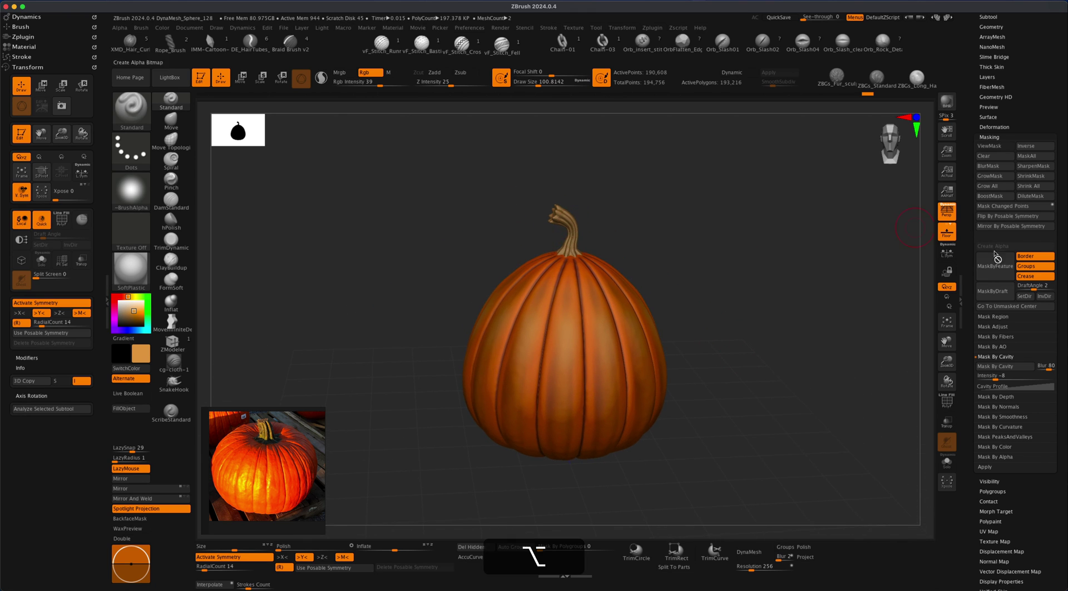
- Make the stem subtool PM3D_Cylinder3D1 the active subtool
left_click_drag(1064, 220, 1064, 282)
left_click(990, 195)
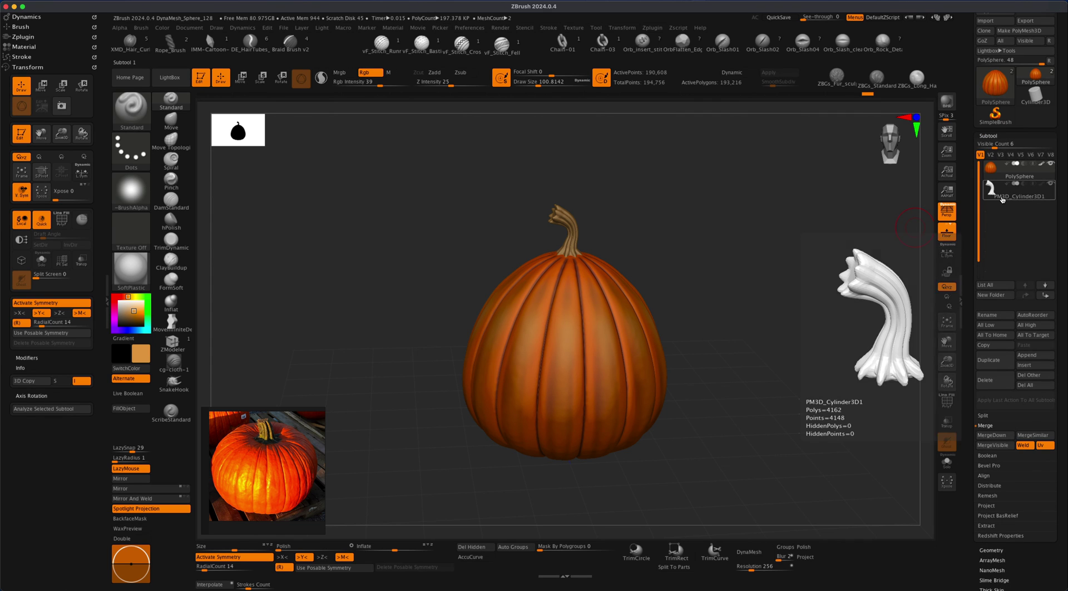
left_click(998, 190)
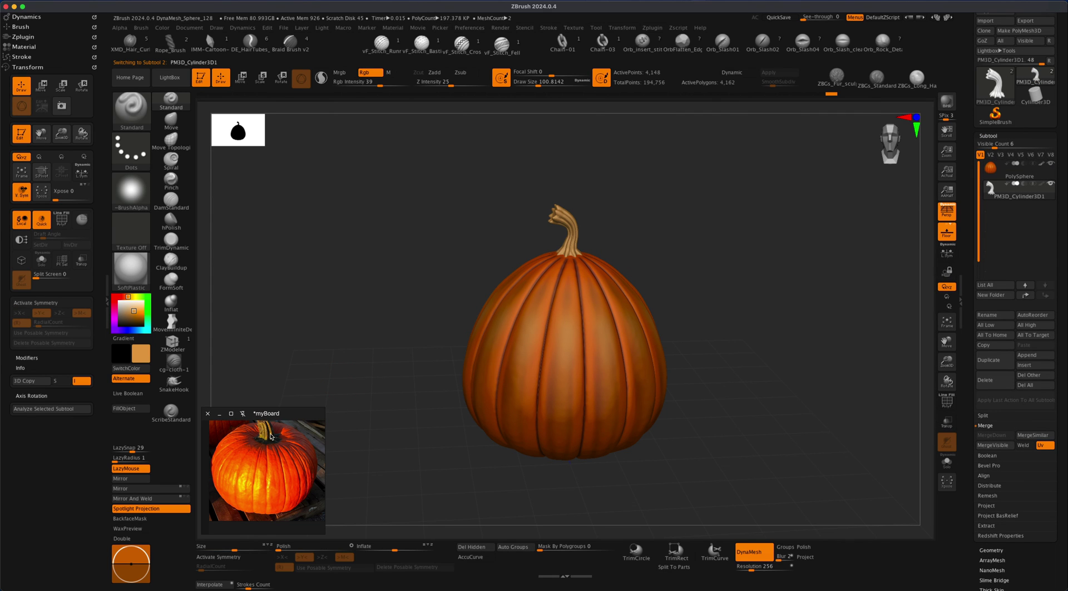
- Choose a dark olive green and fill the stem with it at Rgb Intensity 100
left_click(127, 322)
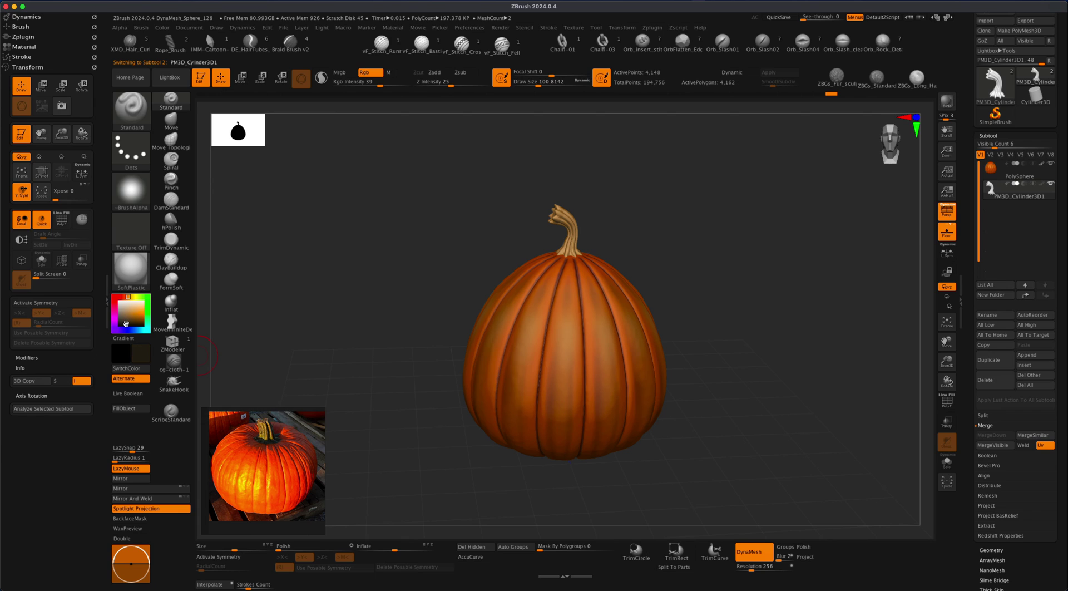
left_click(146, 298)
left_click(126, 330)
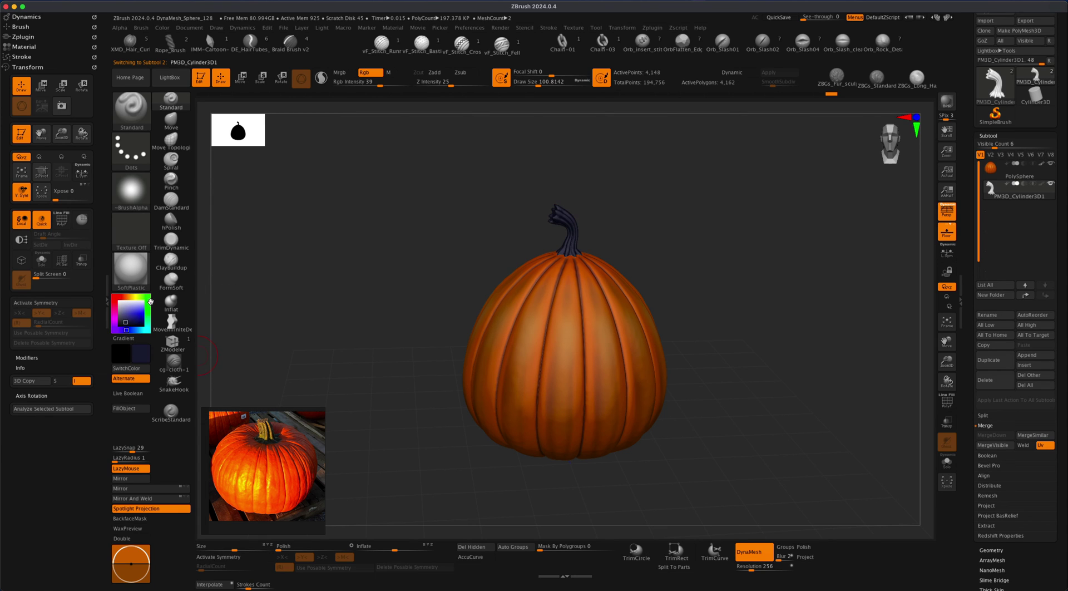
left_click_drag(151, 301, 145, 296)
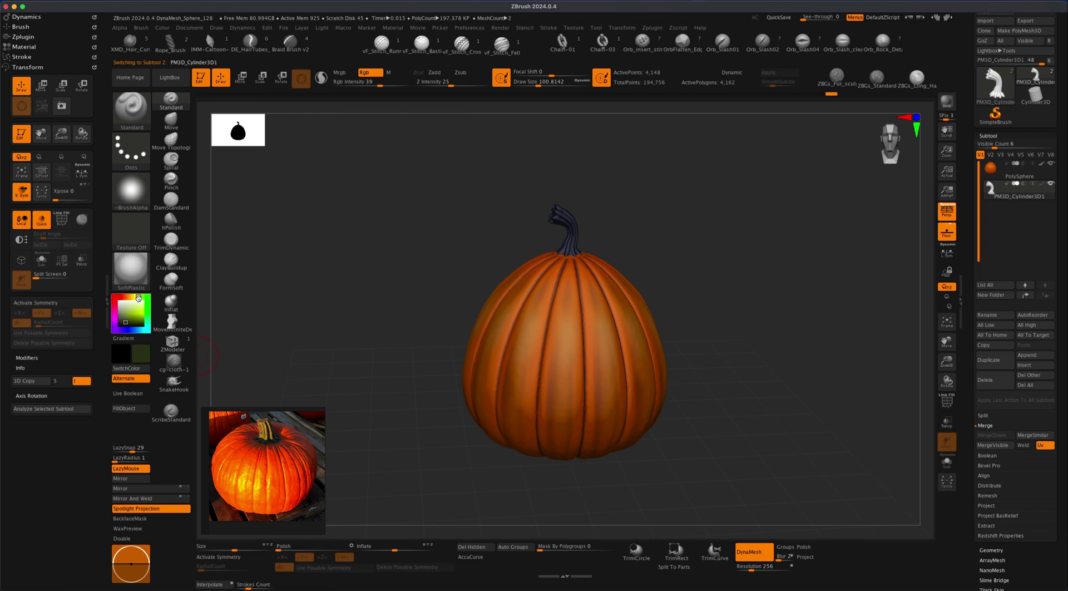
left_click(131, 322)
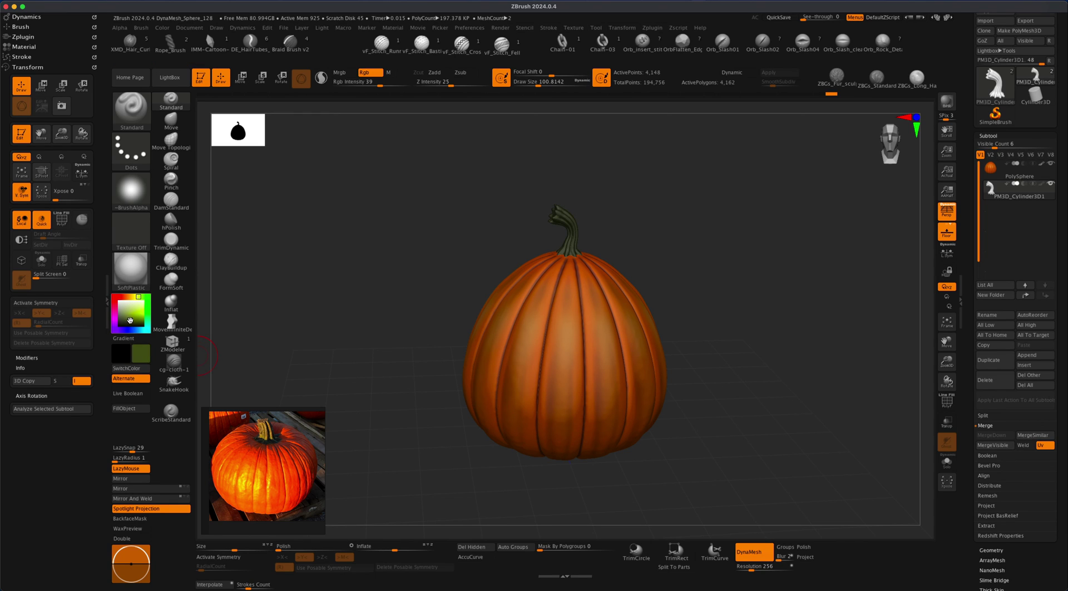
left_click_drag(129, 320, 130, 324)
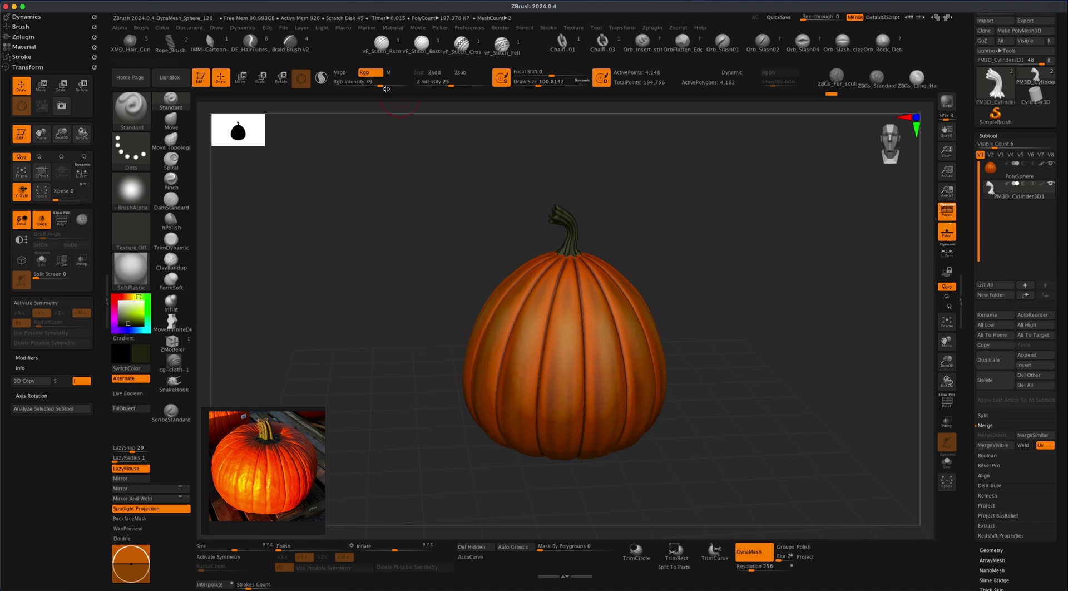
left_click_drag(386, 89, 426, 85)
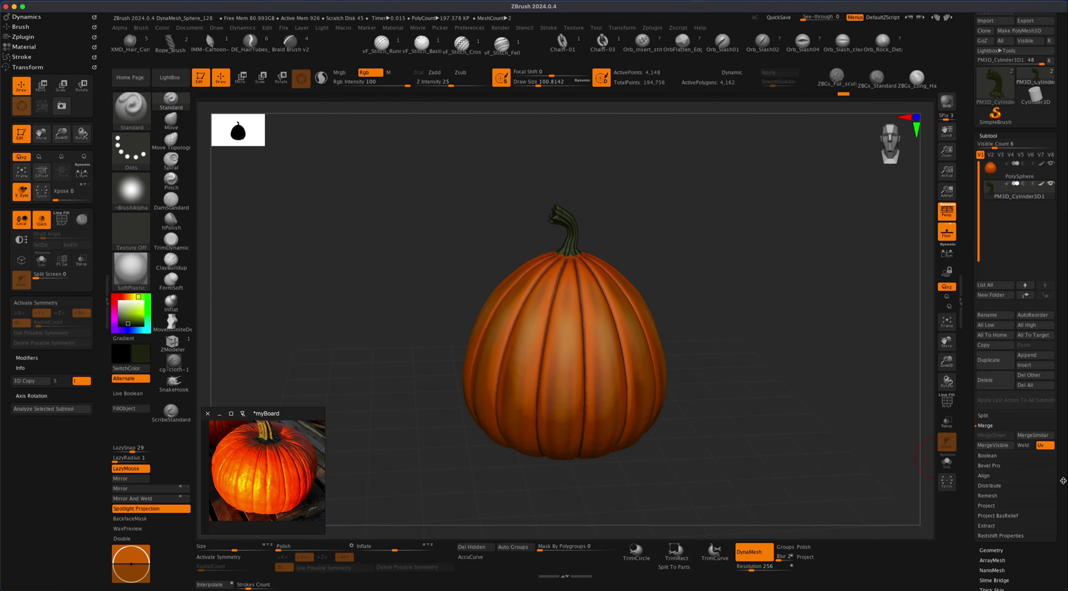
- Open the Mask By Curvature settings for the stem and frame the stem up close
scroll(1007, 436, "down", 5)
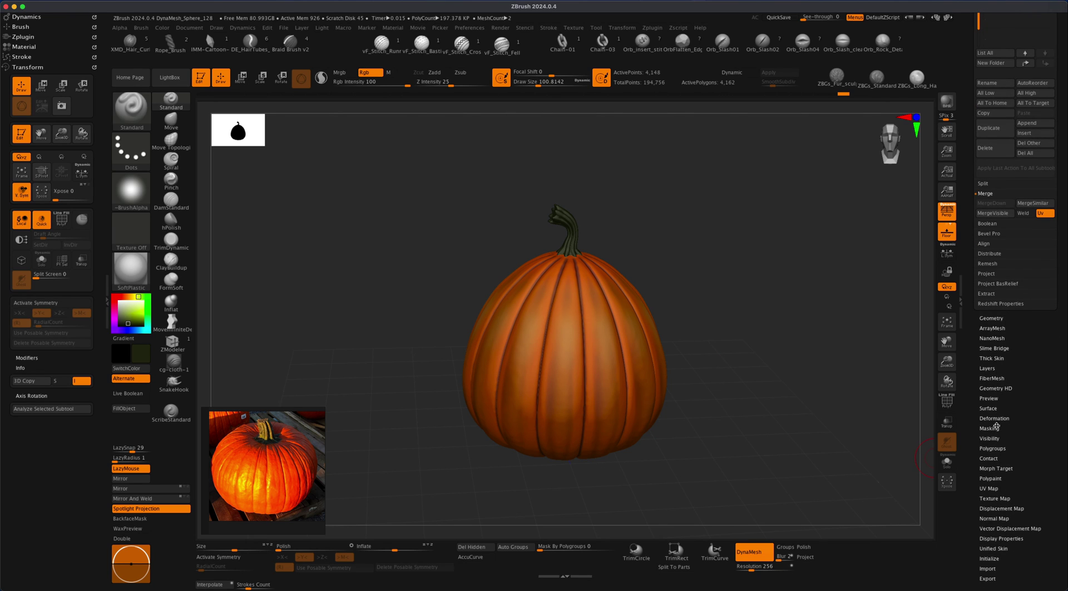
left_click(996, 427)
left_click_drag(733, 287, 722, 367, "alt")
left_click_drag(728, 318, 740, 405, "alt")
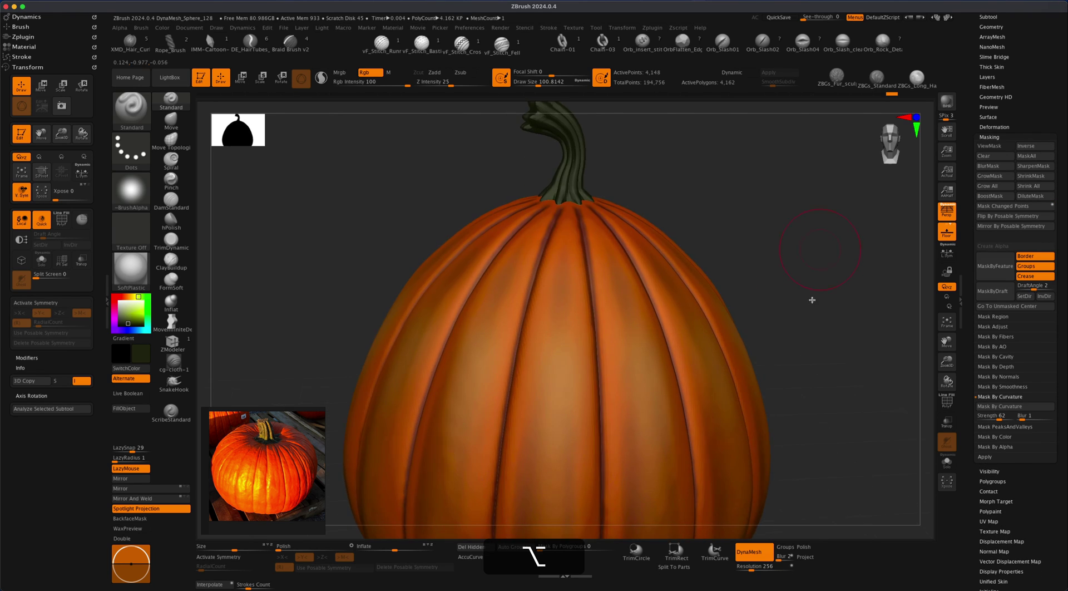
left_click_drag(812, 300, 766, 315, "alt")
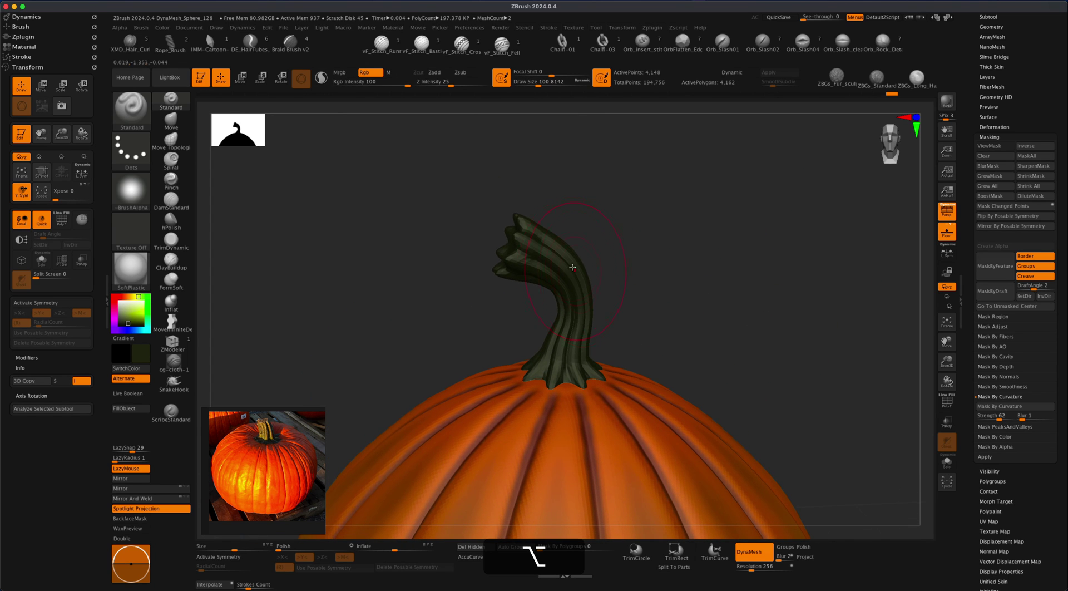
left_click_drag(651, 278, 701, 347)
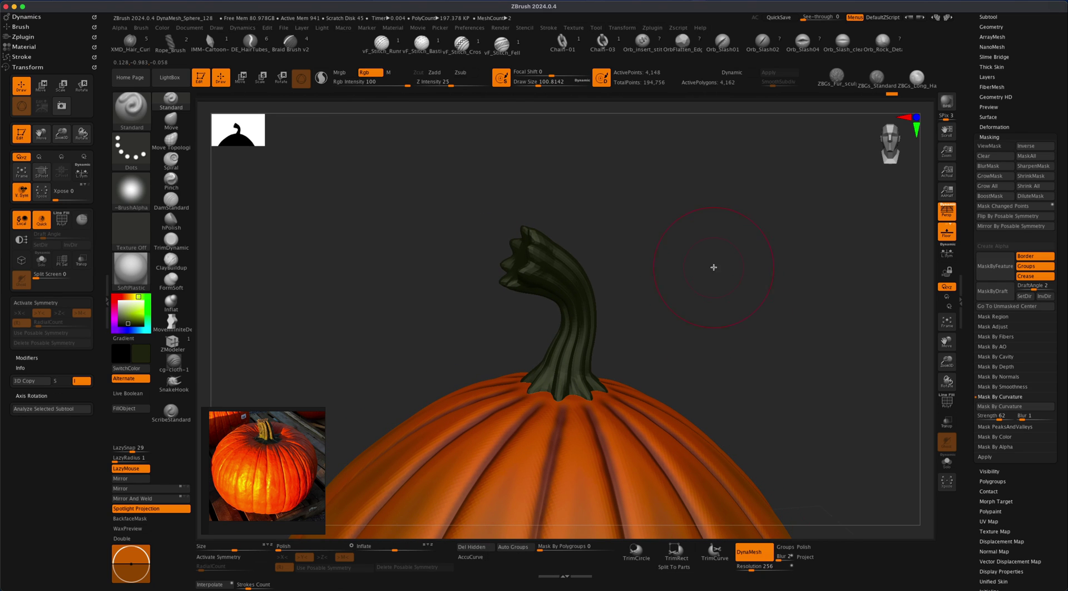
key("super")
left_click_drag(708, 233, 786, 322, "super")
key("super+z")
- Set the stem's DynaMesh resolution to 512 and remesh it
left_click(751, 566)
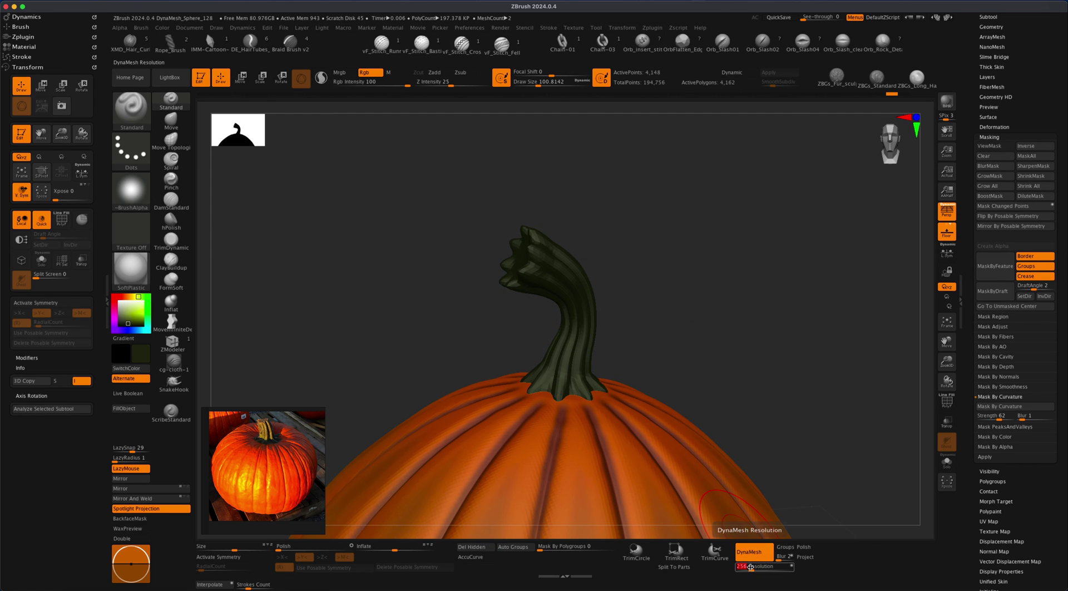
type("512")
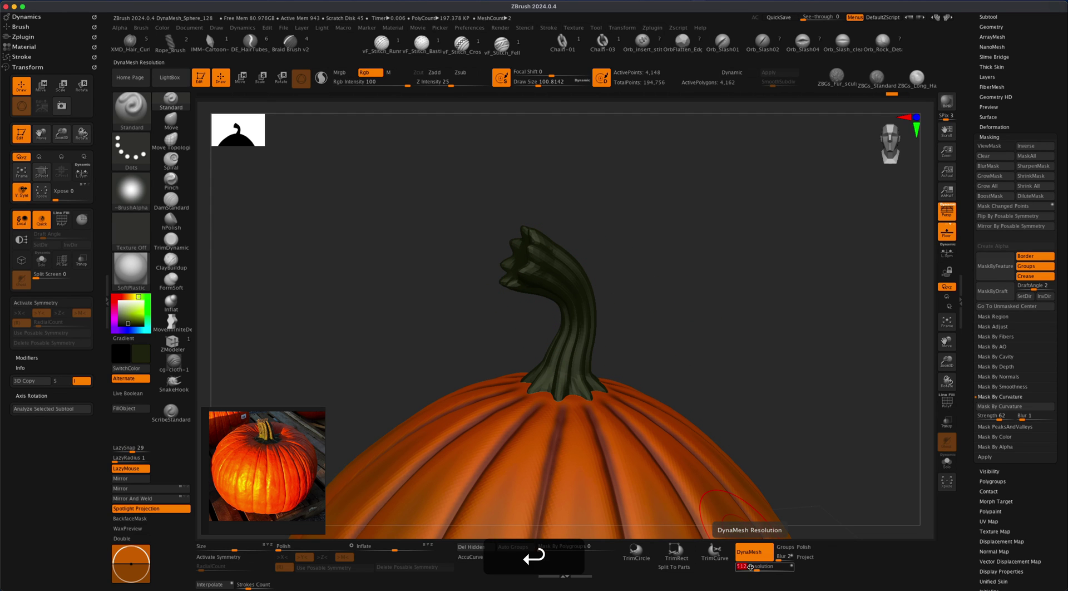
left_click_drag(689, 245, 757, 358, "super")
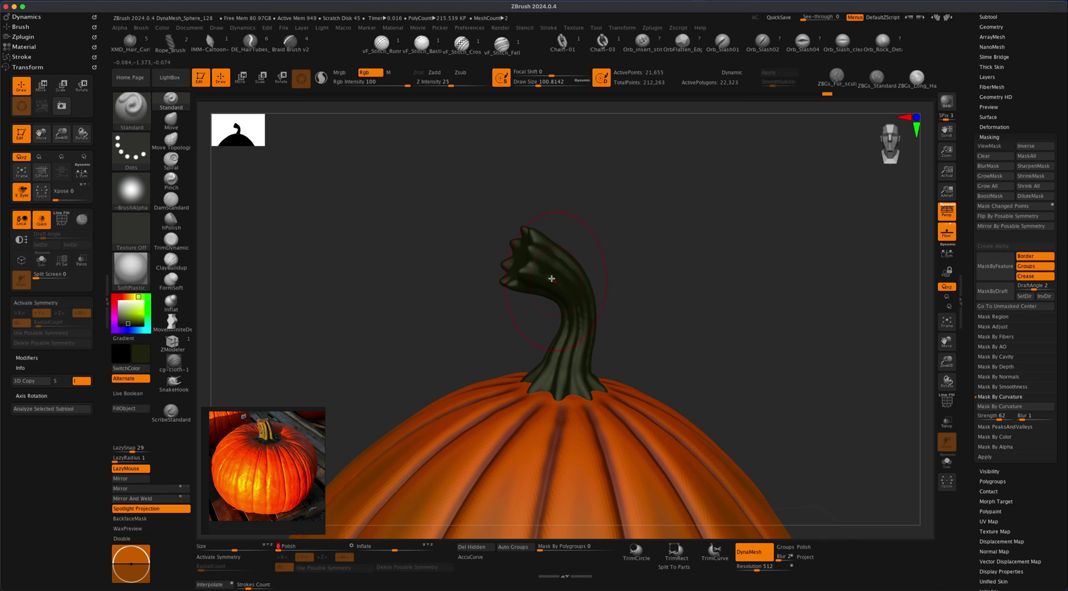
left_click_drag(623, 295, 709, 315)
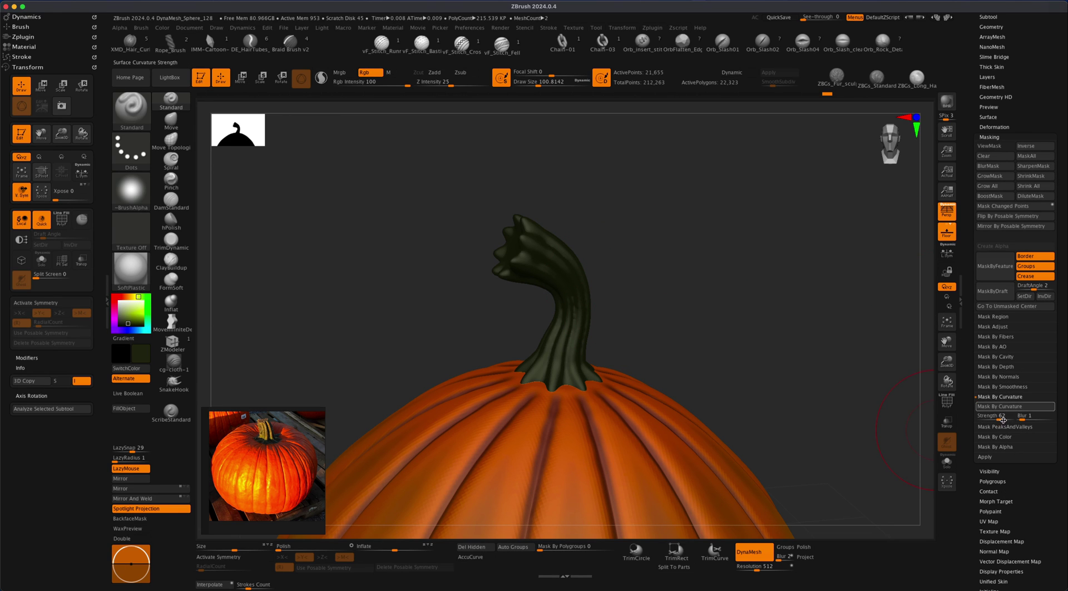
- Mask the stem with Mask PeaksAndValleys at PVRange 56 and invert the mask
left_click(982, 426)
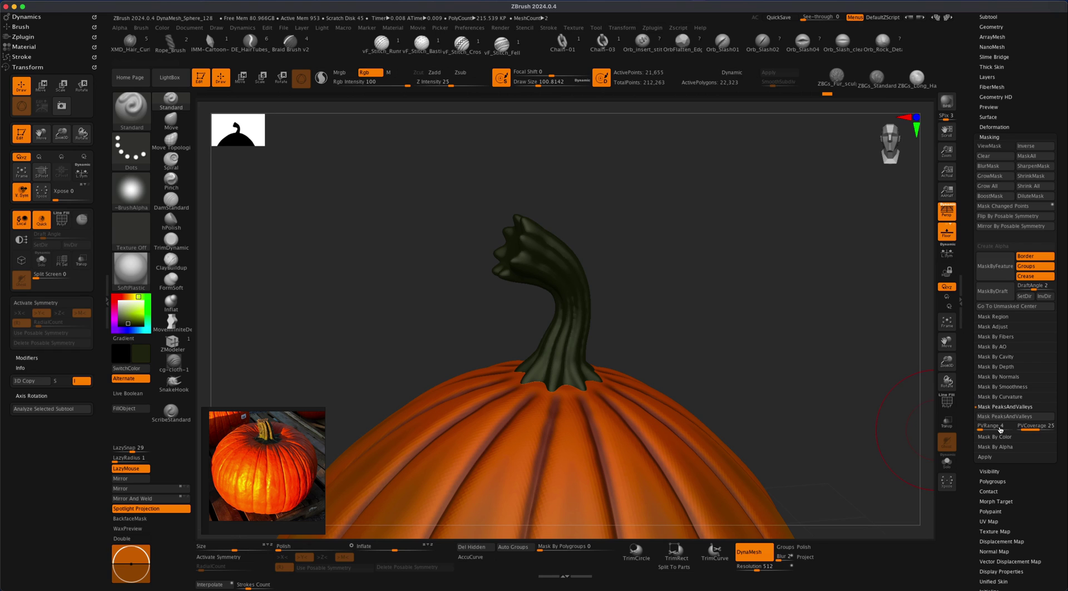
left_click(998, 417)
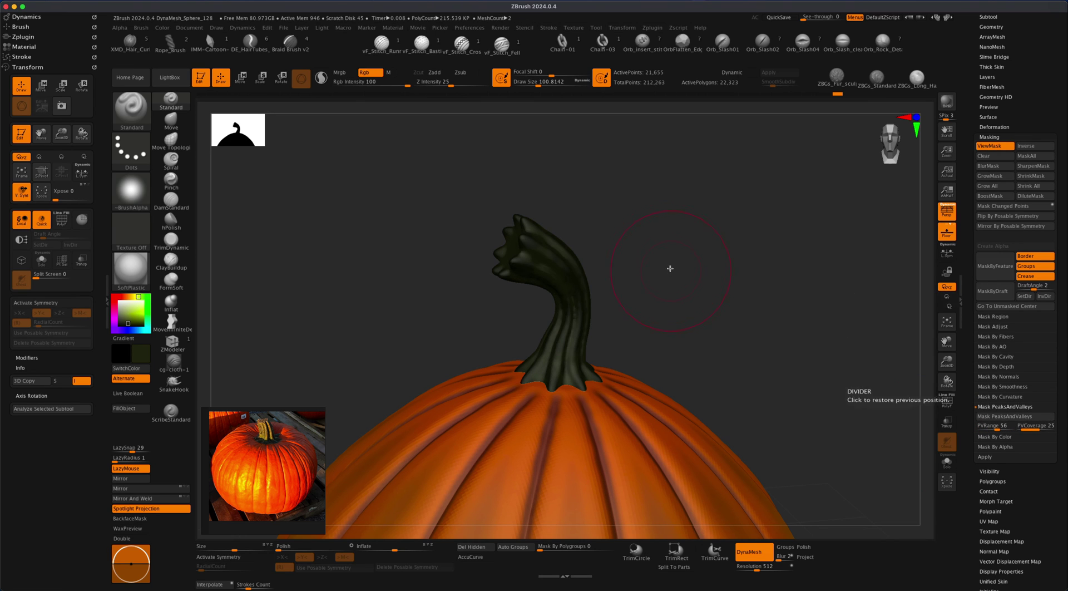
left_click(718, 286, "super")
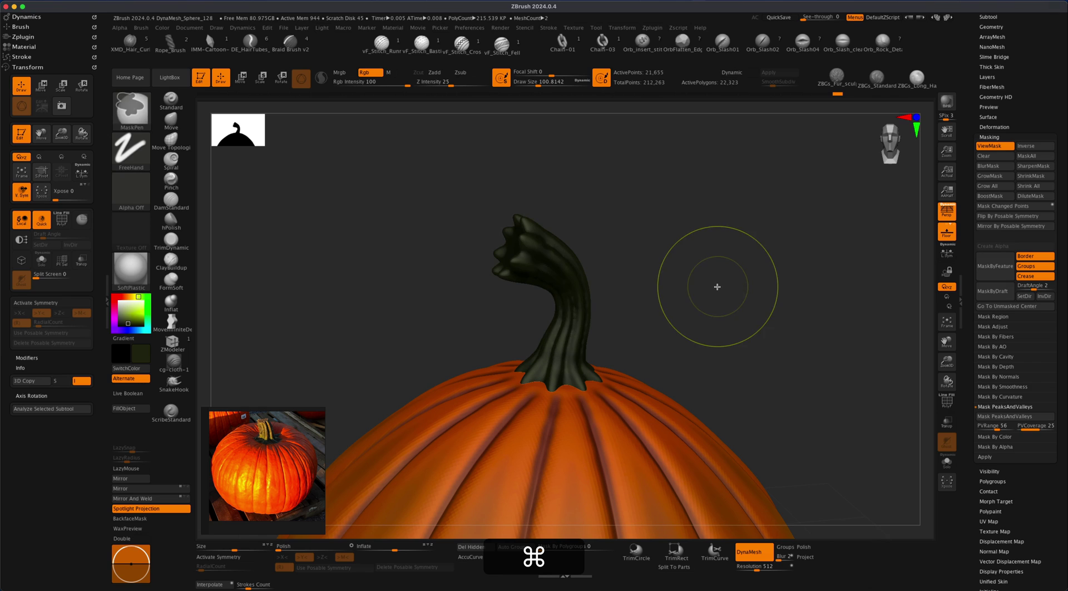
- Fill the stem's unmasked areas with a brighter olive green and clear the mask
left_click_drag(129, 323, 130, 320)
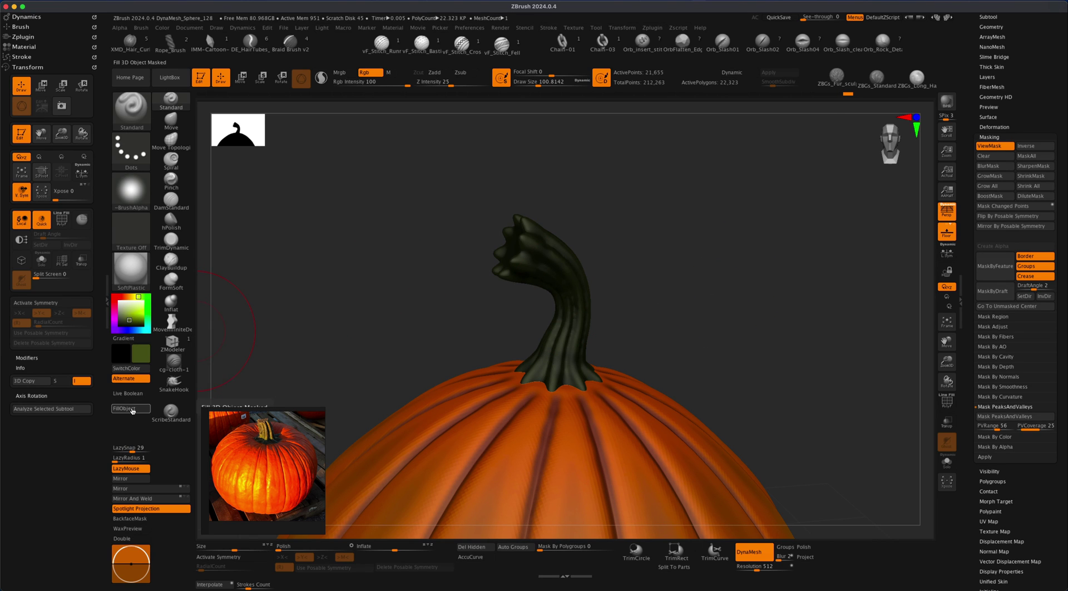
key("super")
mouse_move(686, 254)
left_mouse_down("super")
mouse_move(729, 331)
mouse_move(698, 310)
mouse_move(701, 245)
mouse_move(688, 319)
left_mouse_up("super")
- Make the pumpkin body the active subtool from its underside and turn off its radial symmetry
left_click_drag(475, 334, 530, 483, "alt")
left_click_drag(681, 465, 740, 367, "alt")
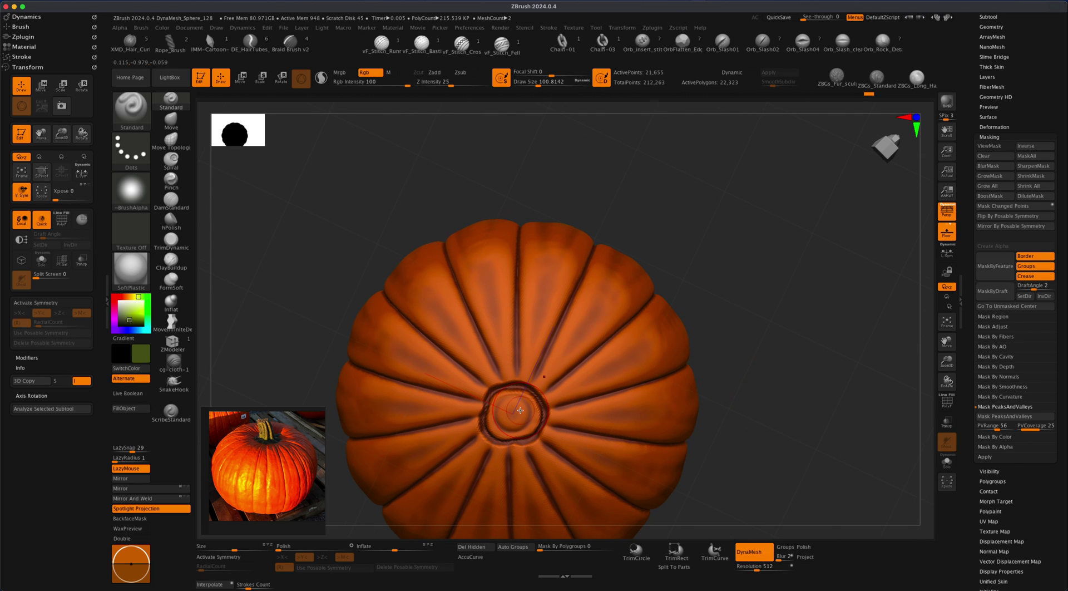
left_click(512, 412, "alt")
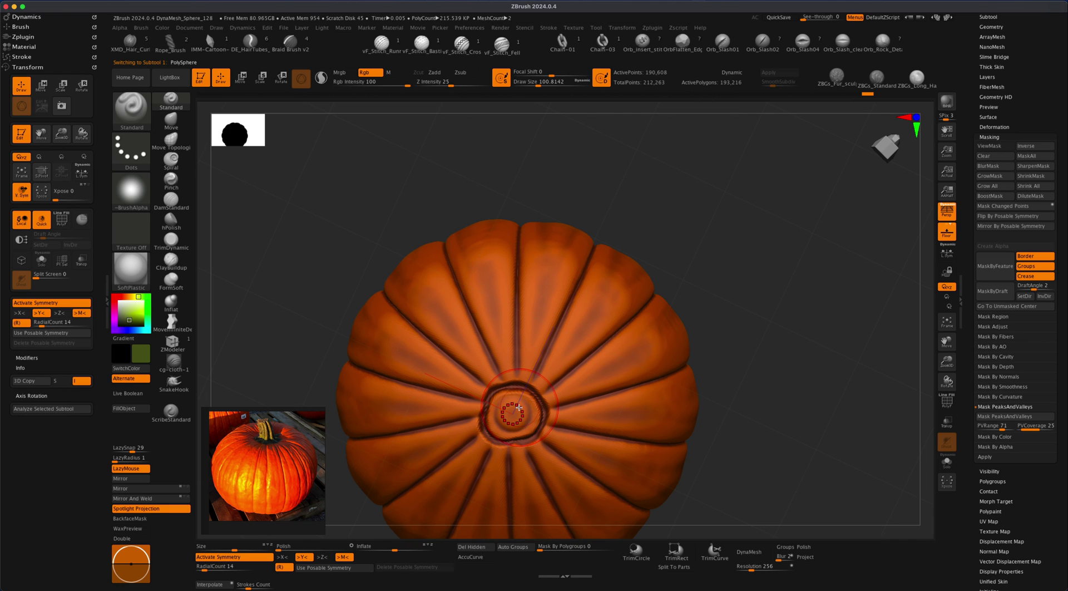
key("x")
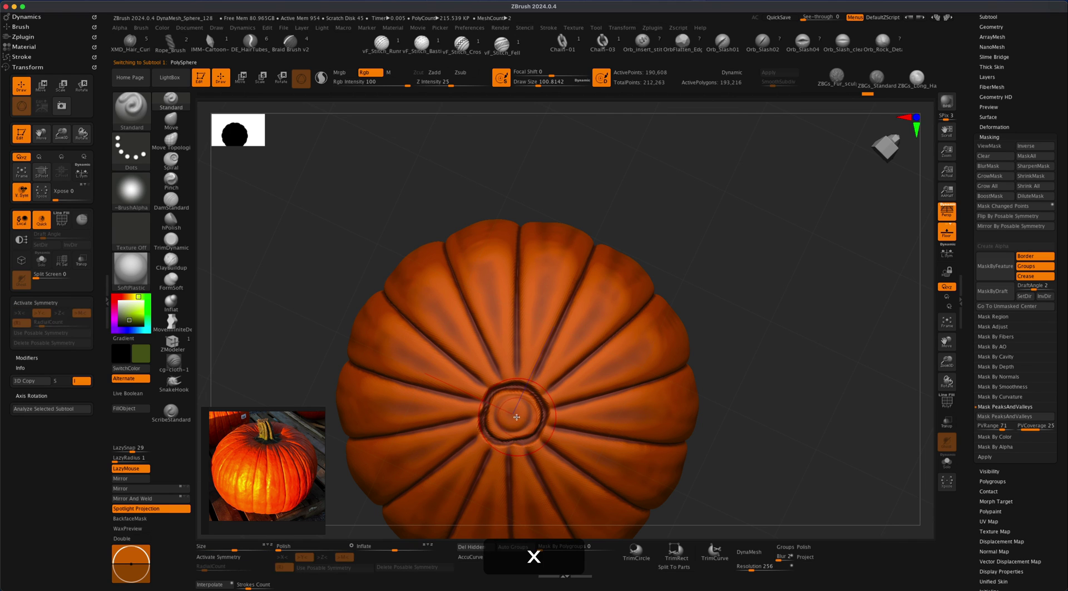
- Paint the round spot at the center of the pumpkin's underside green, then dark green, at Draw Size about 54 and 51
key("s")
left_click_drag(516, 417, 510, 417)
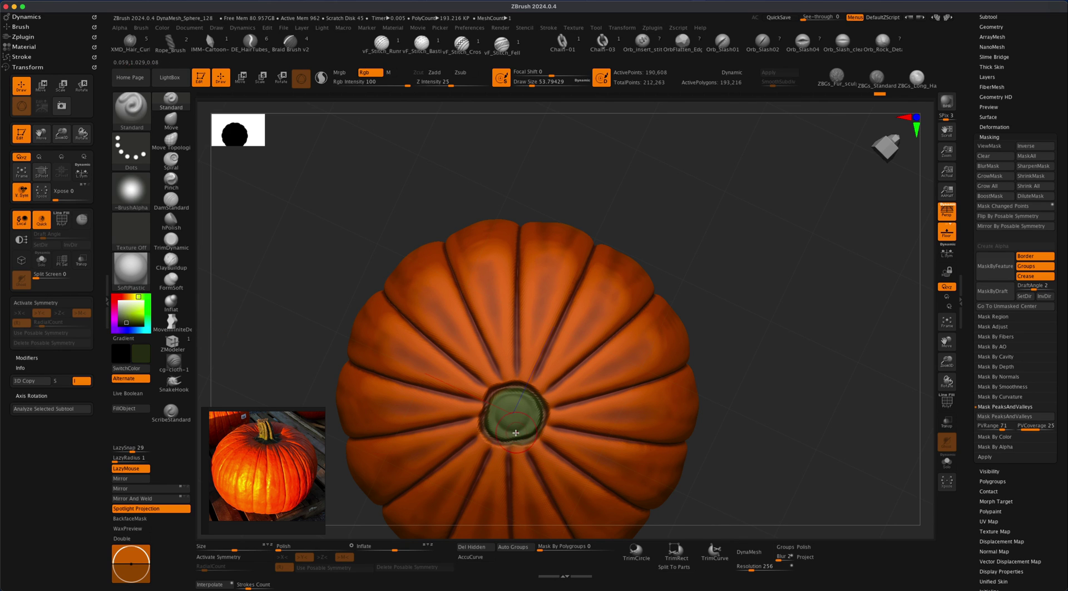
key("super+s")
key("s")
left_click_drag(521, 413, 507, 411)
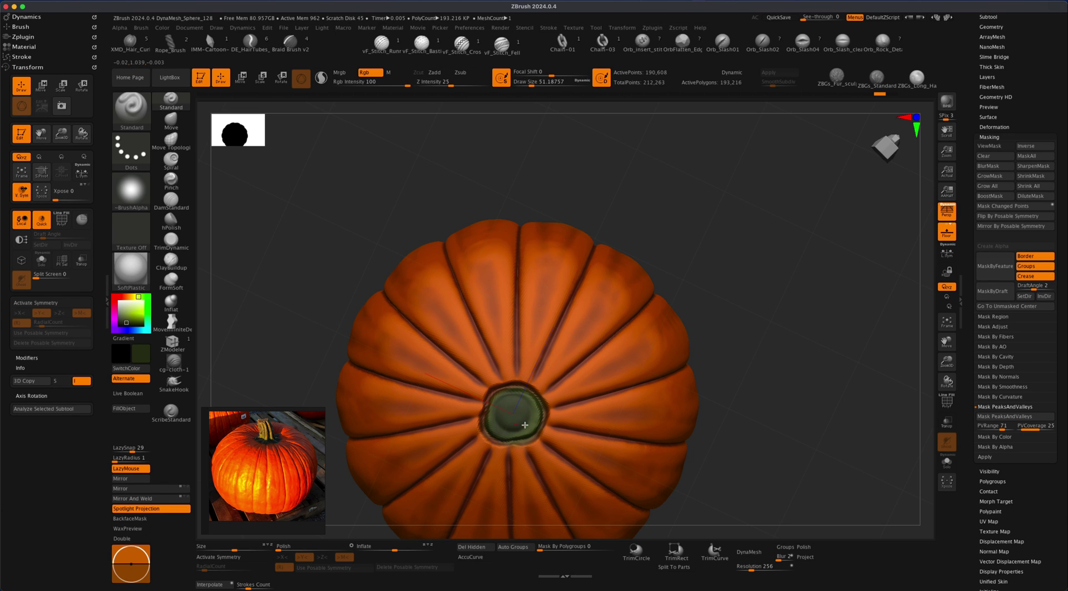
- Set the Move brush to Draw Size about 620 and turn the pumpkin body's radial symmetry back on
left_click_drag(777, 412, 723, 396, "alt")
mouse_move(728, 316)
left_mouse_down()
mouse_move(740, 405)
mouse_move(741, 372)
mouse_move(739, 398)
mouse_move(729, 378)
left_mouse_up()
left_click(171, 119)
key("s")
left_click_drag(362, 241, 393, 253)
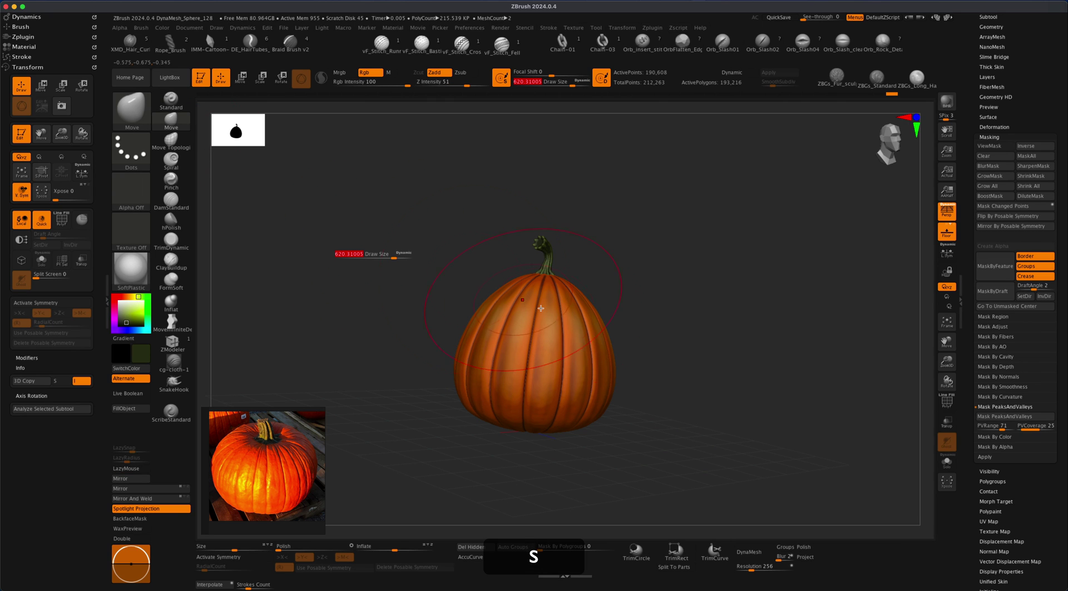
key("x")
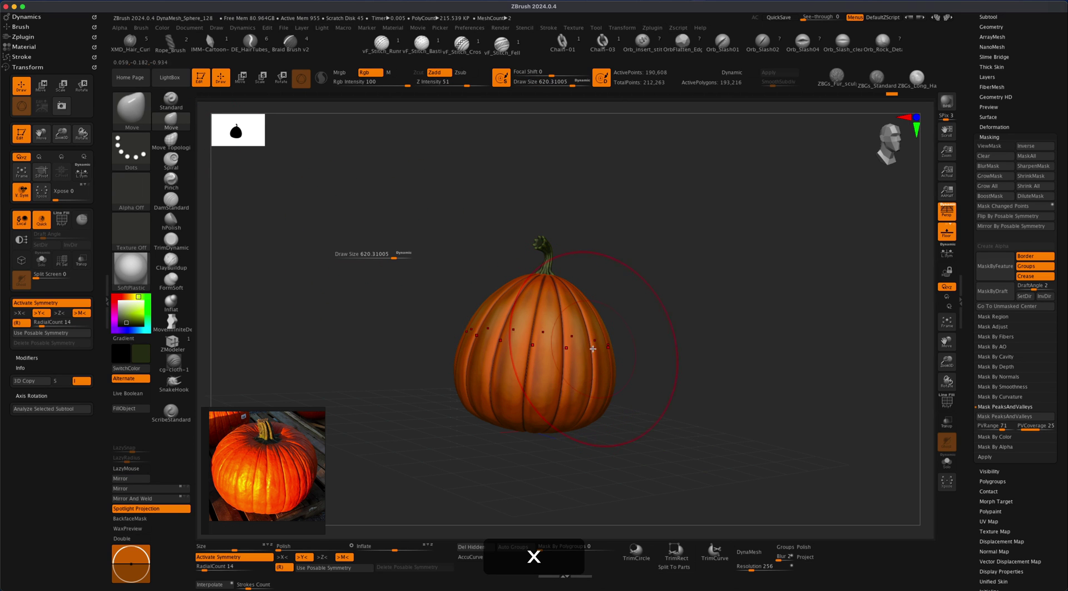
- Flatten the pumpkin's top and sink its center with the Move brush at Draw Size about 422 and 251
left_click_drag(601, 328, 698, 372, "alt")
mouse_move(407, 377)
left_mouse_down()
mouse_move(392, 389)
mouse_move(410, 369)
left_mouse_up()
mouse_move(271, 448)
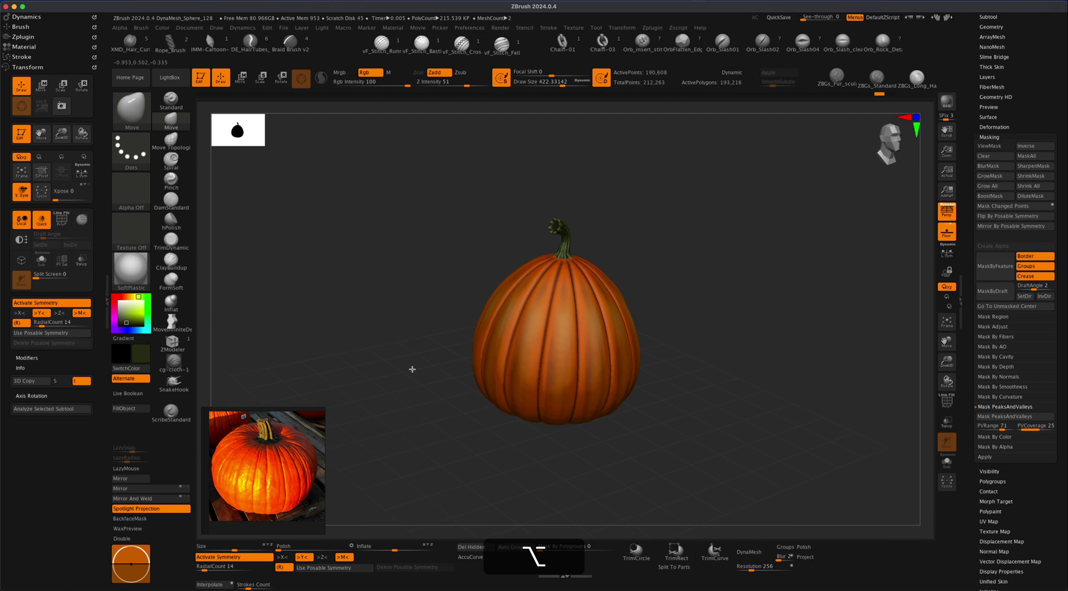
left_click_drag(567, 261, 567, 267)
key("ctrl+z")
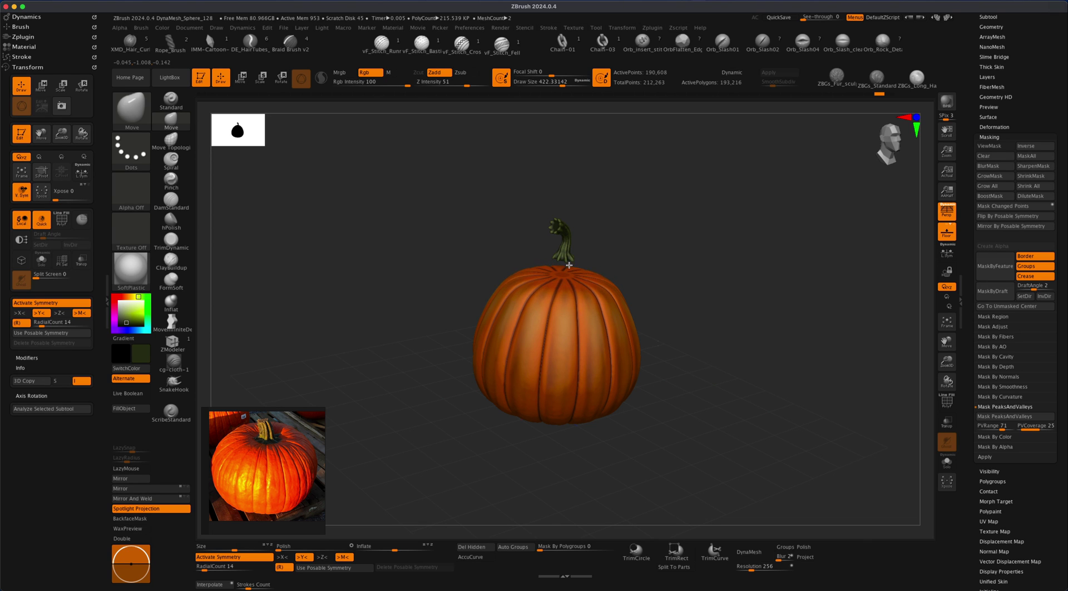
key("s")
mouse_move(644, 263)
left_mouse_down()
mouse_move(633, 262)
mouse_move(682, 280)
left_mouse_up()
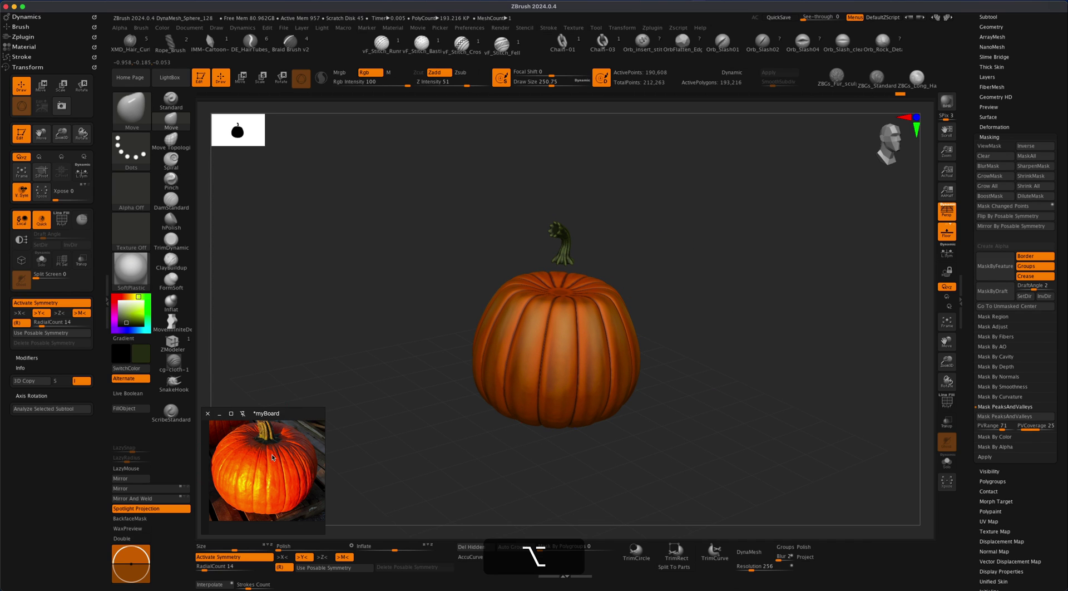
- Widen the pumpkin's sides with the Move brush at Draw Size about 365 and undo the last adjustment to the top
key("s")
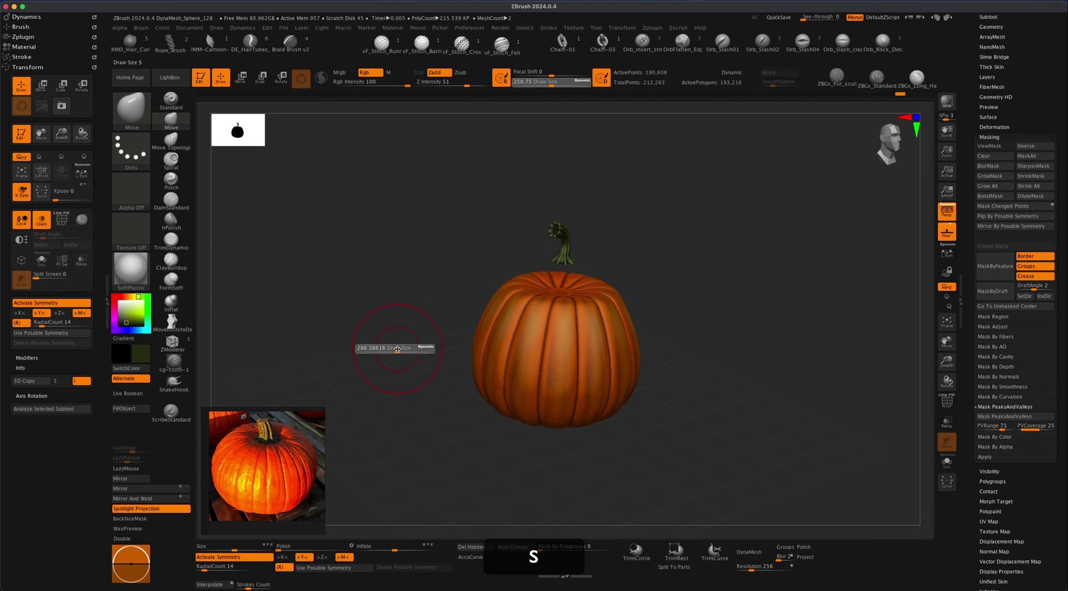
left_click_drag(395, 349, 405, 349)
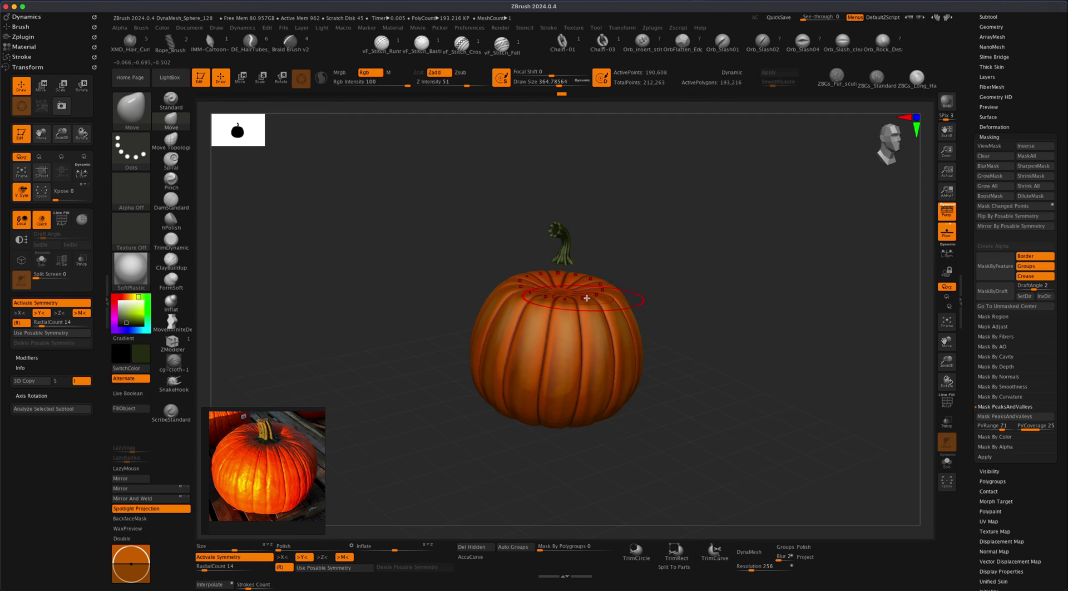
key("super+z")
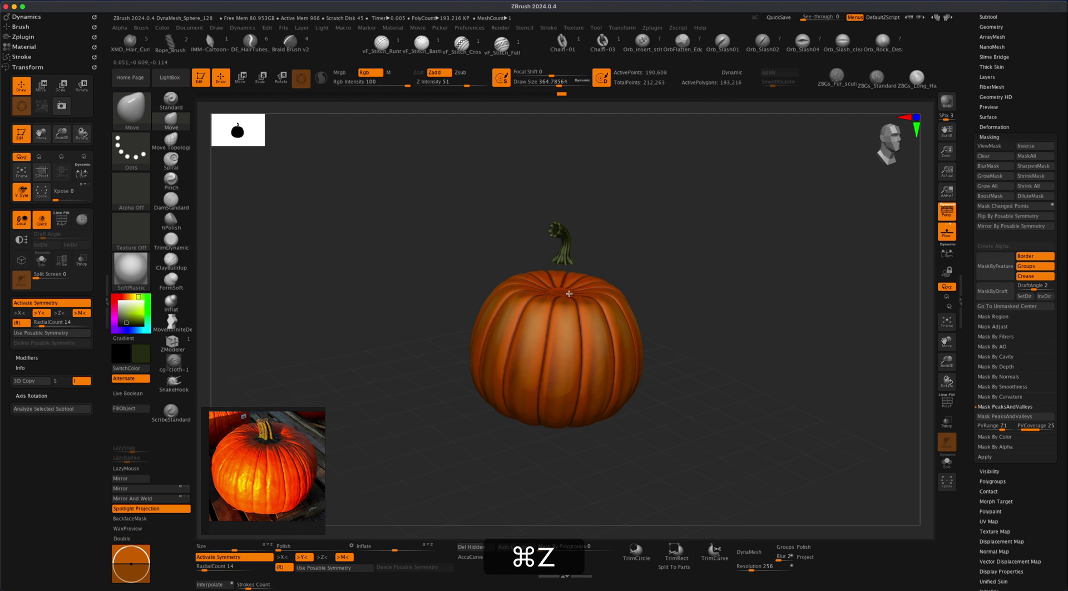
- Make the stem PM3D_Cylinder3D1 the active subtool and bring up its Move gizmo
mouse_move(693, 310)
left_mouse_down("alt")
mouse_move(695, 319)
mouse_move(705, 307)
mouse_move(690, 319)
mouse_move(709, 321)
left_mouse_up("alt")
left_click_drag(1063, 313, 1066, 394)
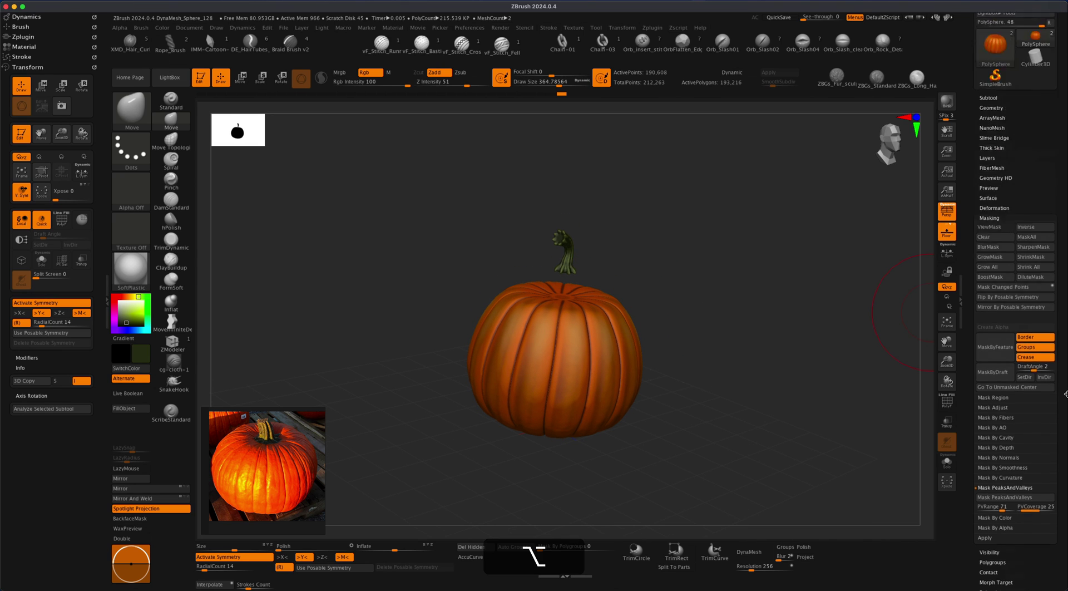
scroll(1009, 215, "up", 3)
left_click(993, 183)
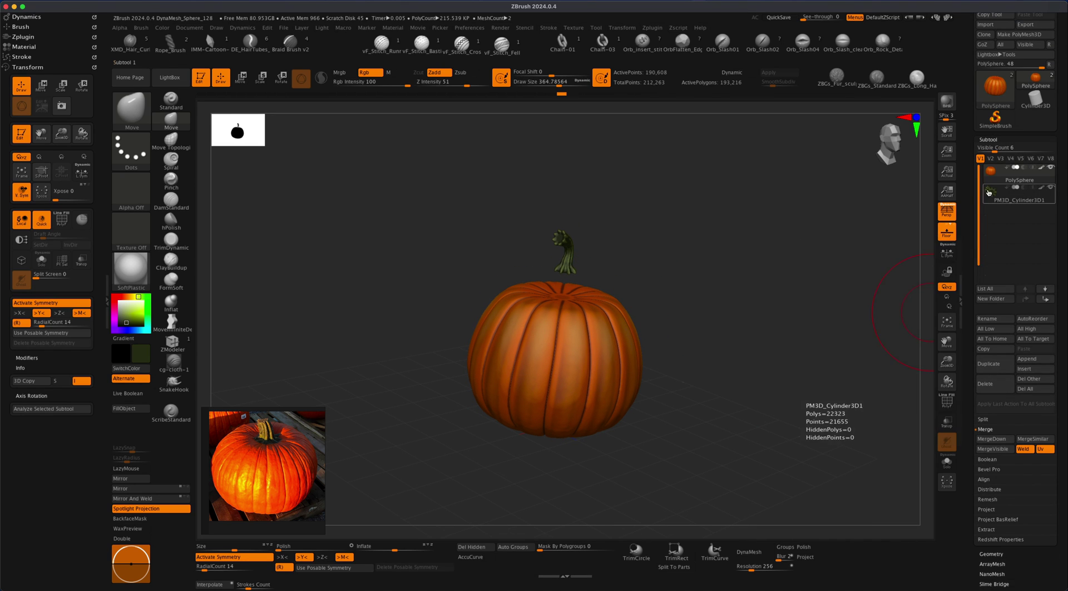
left_click(990, 193)
left_click(241, 77)
- Lower the stem vertically into the dimple on the pumpkin's top and return to Draw mode
left_click_drag(663, 274, 634, 264, "shift")
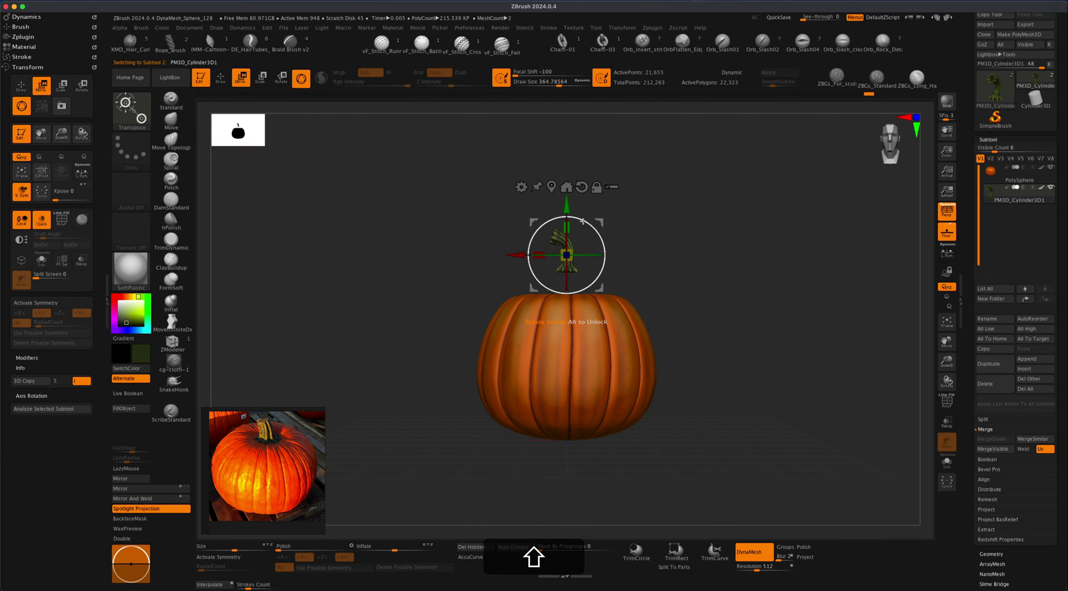
left_click_drag(564, 206, 564, 222)
left_click_drag(685, 240, 700, 251)
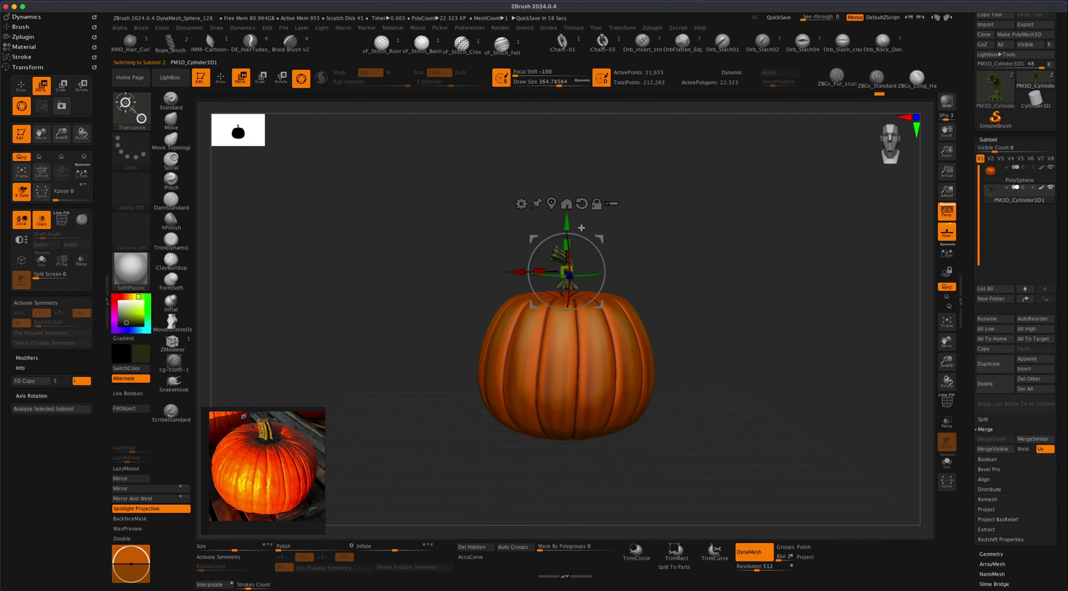
left_click_drag(567, 221, 567, 231)
left_click_drag(691, 248, 569, 239)
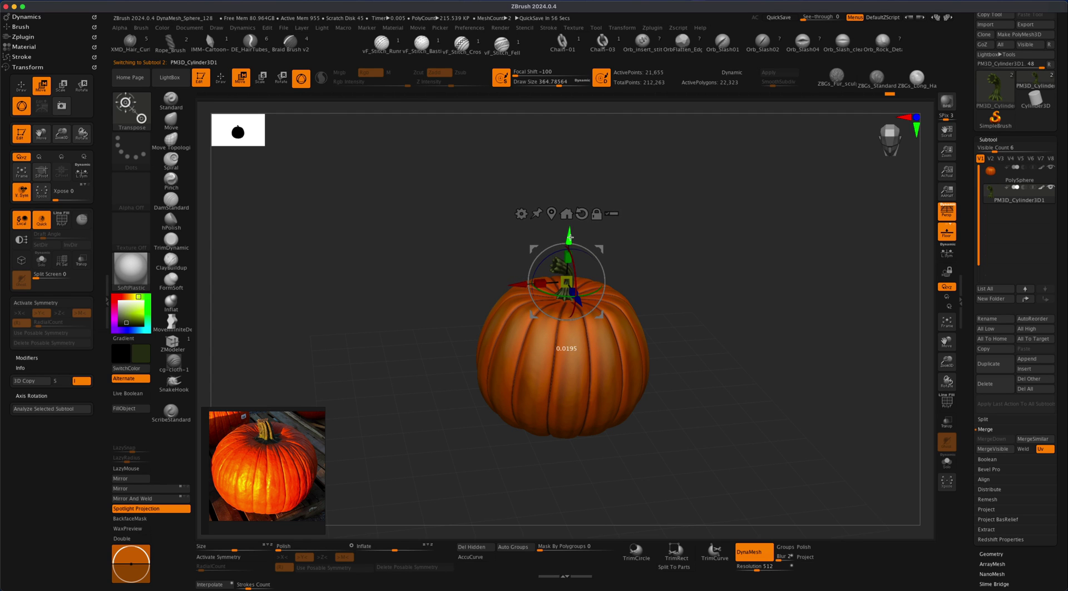
mouse_move(702, 262)
left_mouse_down("alt")
mouse_move(715, 292)
mouse_move(704, 281)
mouse_move(739, 279)
mouse_move(713, 308)
mouse_move(717, 334)
mouse_move(747, 284)
mouse_move(767, 298)
mouse_move(763, 258)
mouse_move(737, 343)
mouse_move(763, 338)
mouse_move(787, 300)
left_mouse_up("alt")
left_click(221, 79)
- Render the pumpkin with BPR and set the BPR Shadow GStrength to about 0.58
left_click(947, 102)
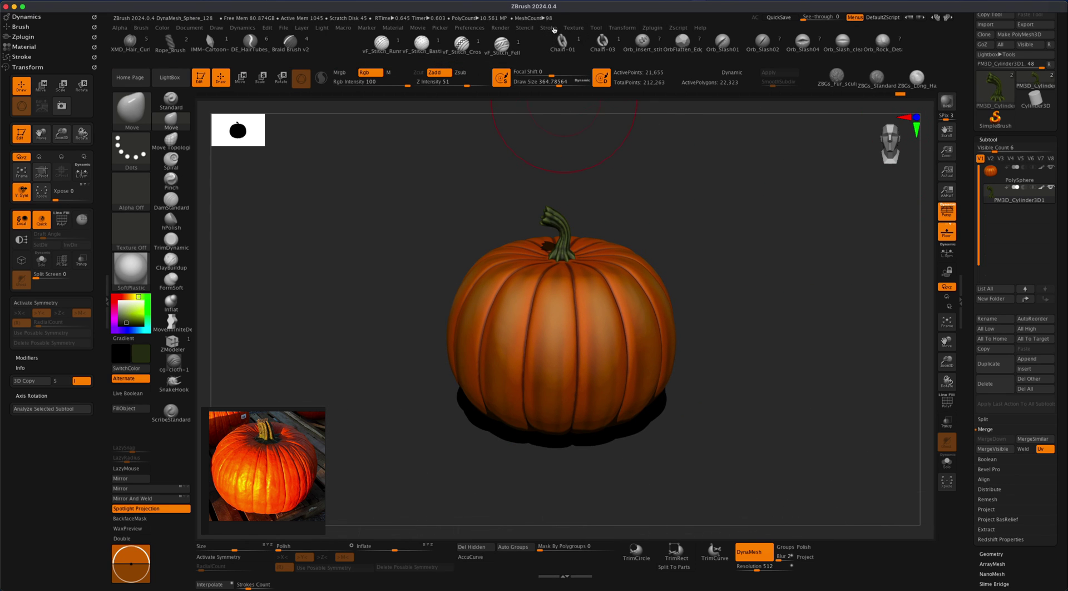
left_click(499, 29)
left_click(531, 265)
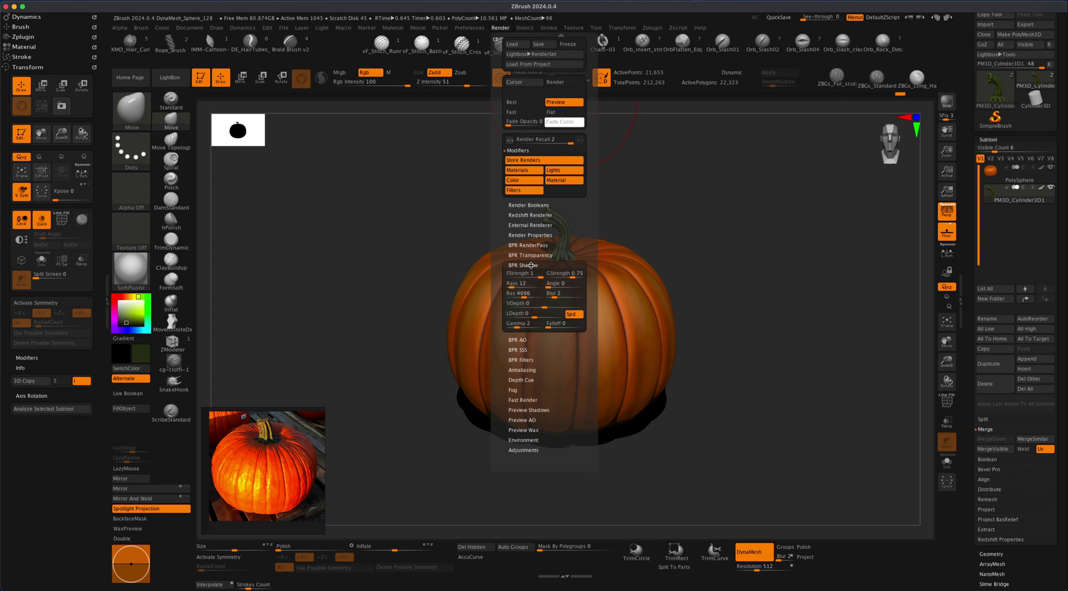
left_click(566, 275)
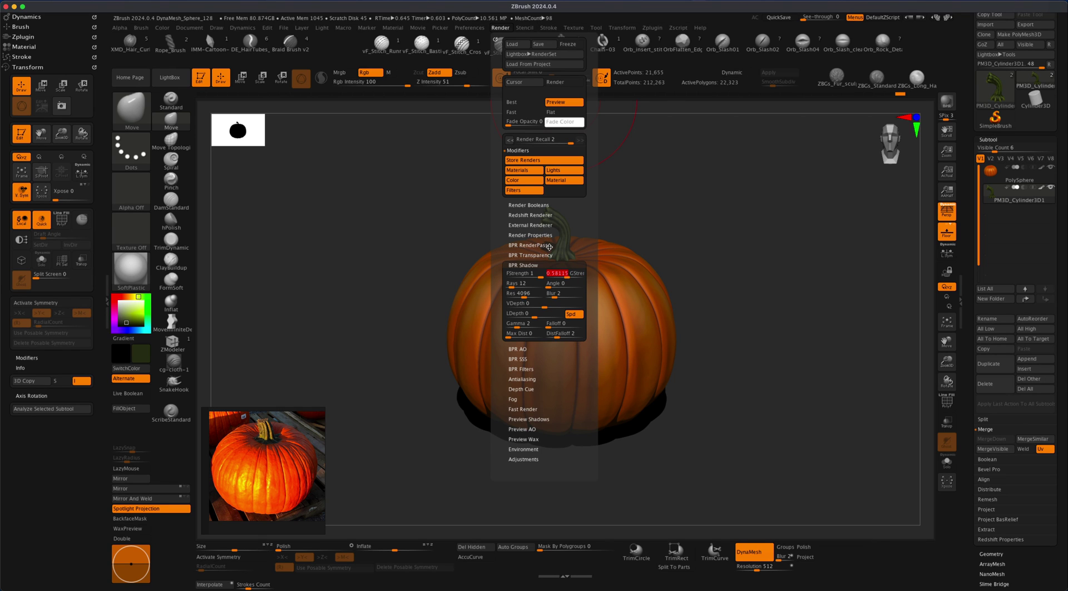
- Enable the third BPR filter, Sharpen, and set its Radius to 82
left_click(525, 368)
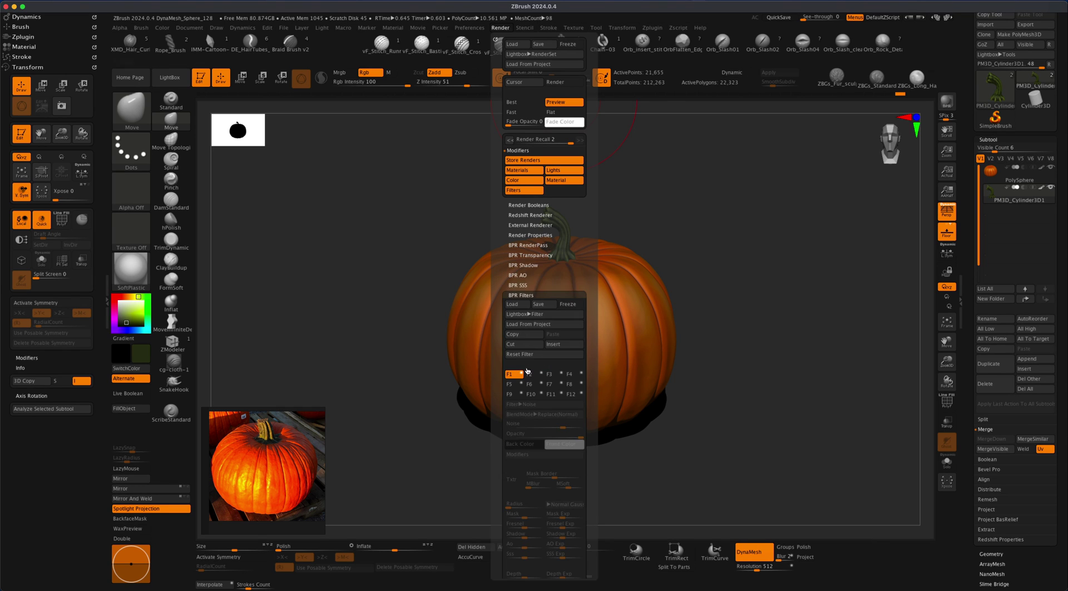
left_click(553, 377)
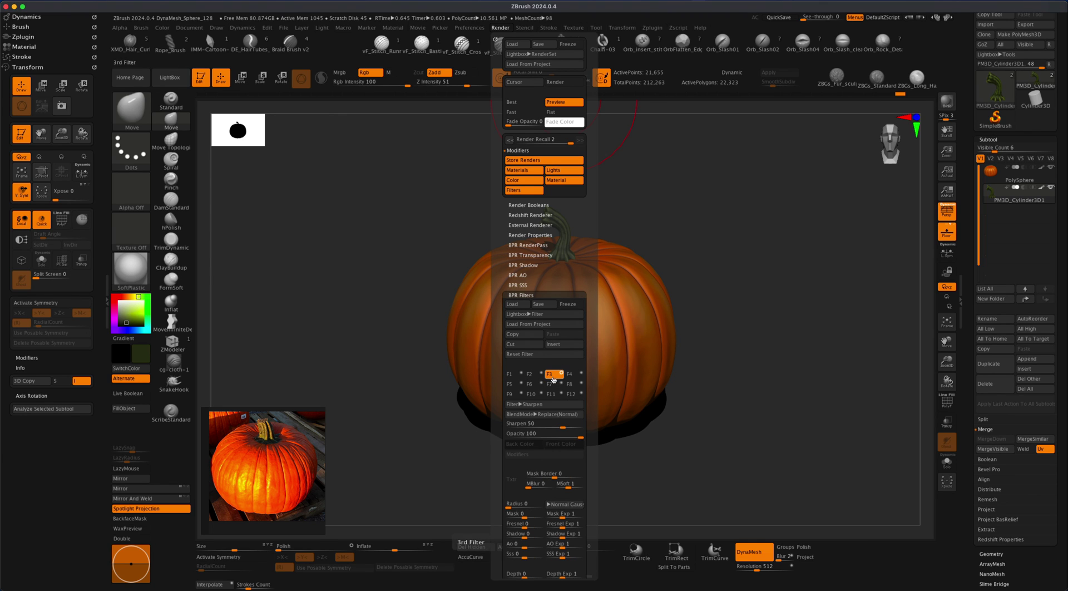
left_click_drag(510, 508, 529, 508)
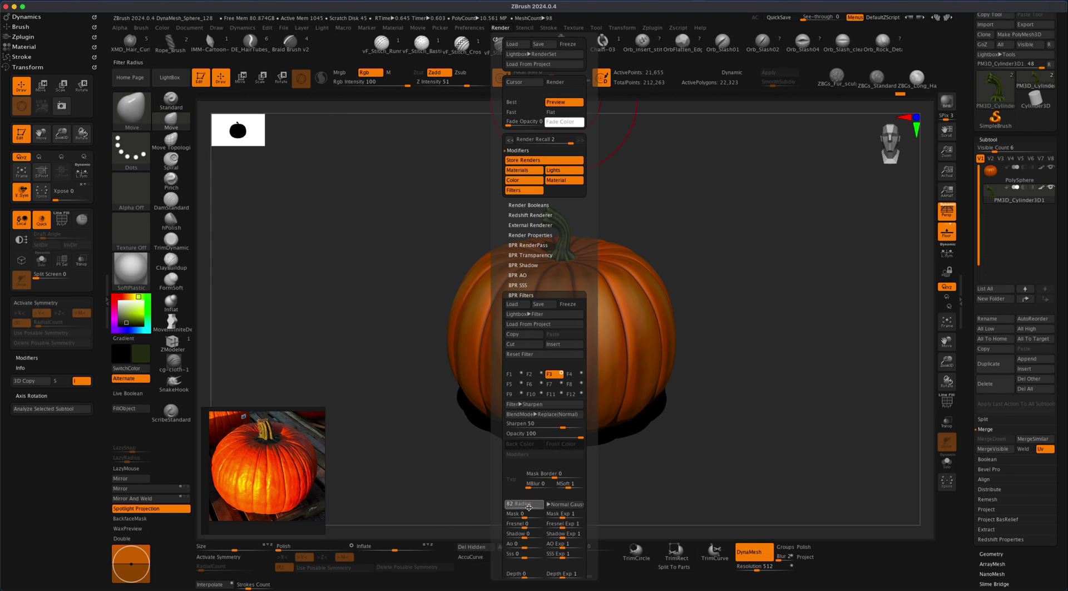